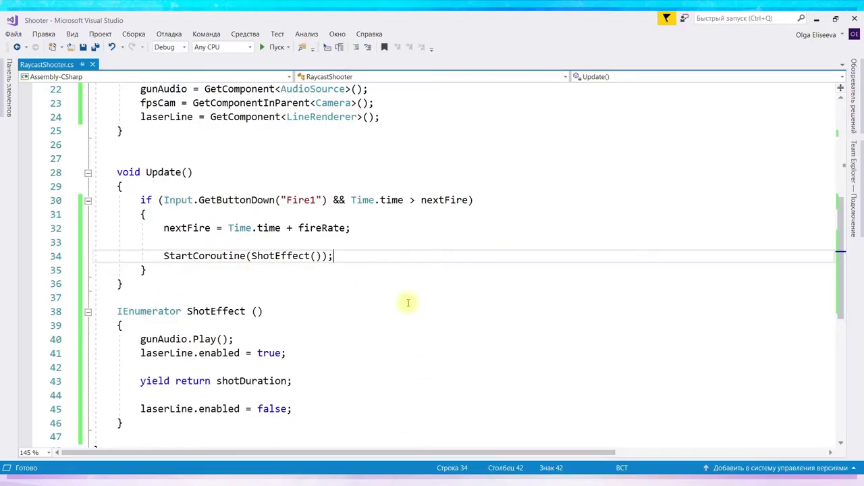
Step: Review the LineRenderer type on line 24, then select Gun in Unity's Hierarchy
left_click_drag(287, 117, 357, 117)
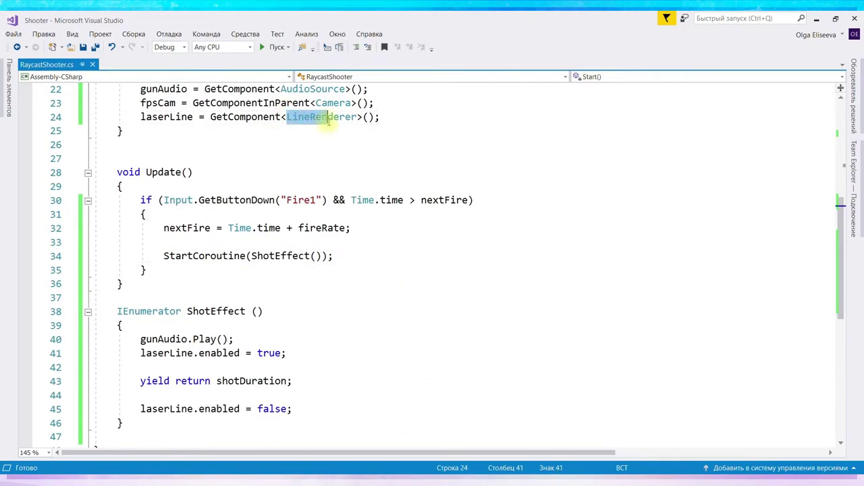
left_click(395, 118)
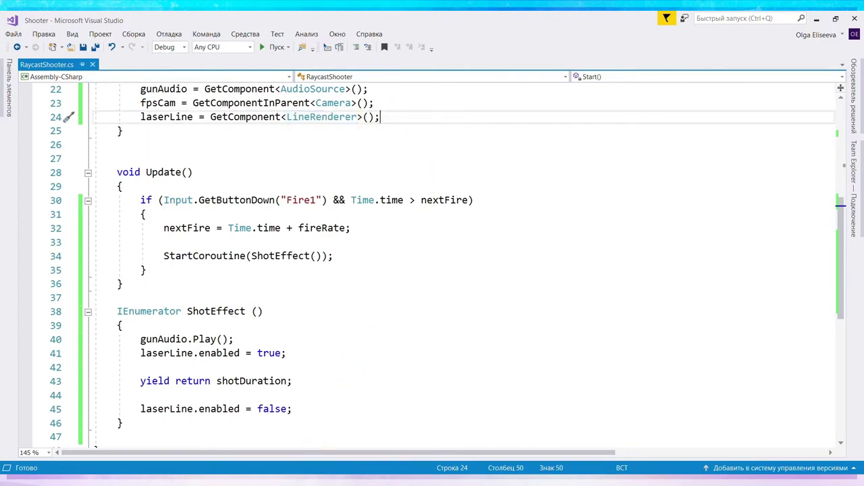
left_click(313, 480)
left_click(51, 166)
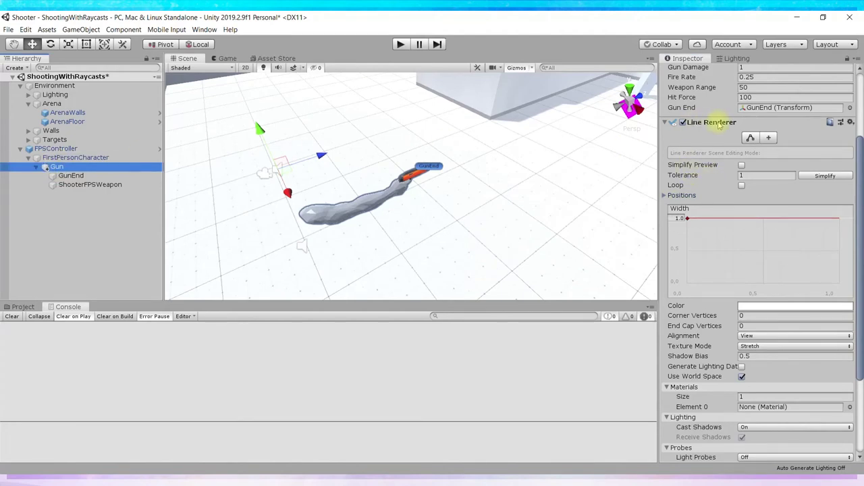
Step: Scroll up the Gun's Inspector, then collapse and re-expand its Line Renderer component
scroll(487, 179, "up", 3)
scroll(466, 186, "up", 2)
scroll(566, 167, "up", 2)
scroll(566, 167, "up", 2)
scroll(573, 160, "up", 2)
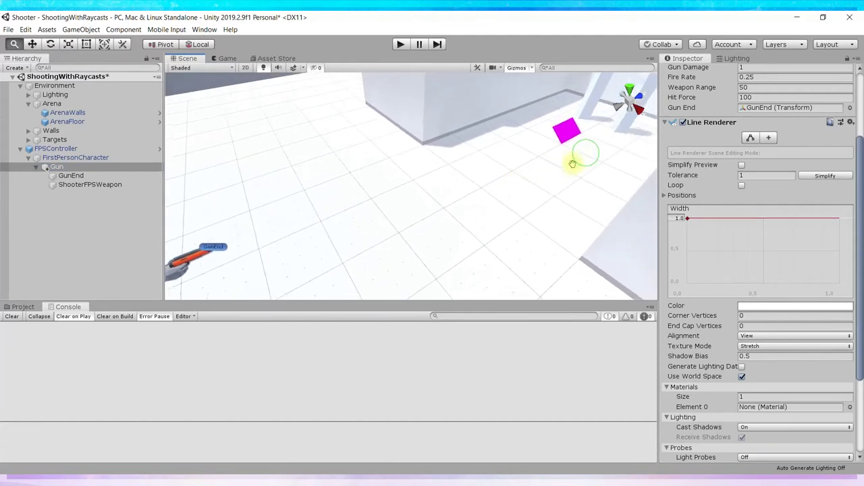
scroll(554, 145, "up", 2)
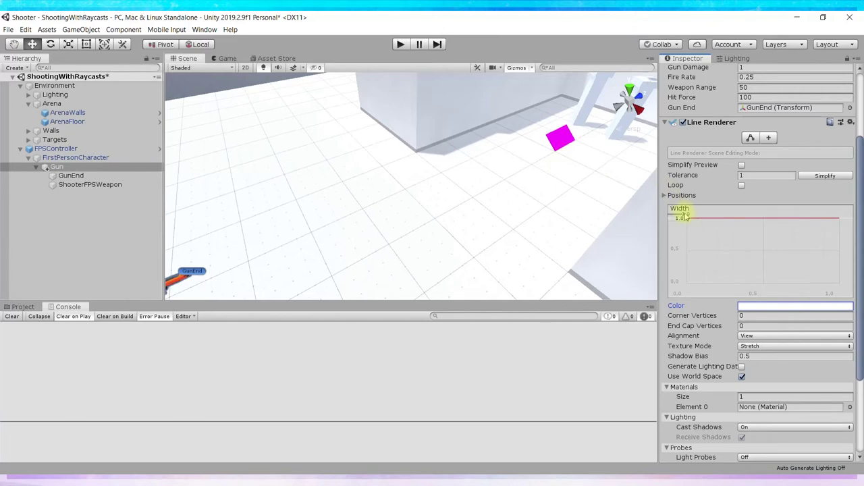
left_click(712, 122)
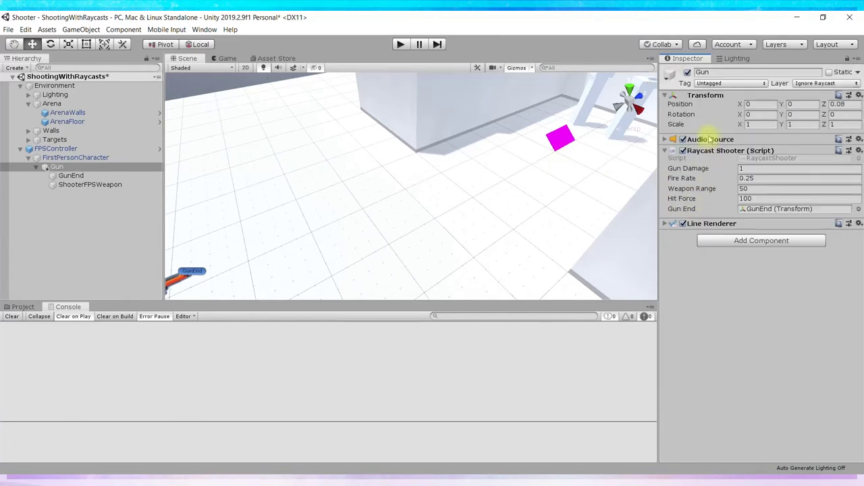
left_click(711, 139)
left_click(710, 139)
left_click(712, 224)
Step: Lower the Line Renderer's Width curve from 1.0 to about 0.2 for a thin laser
scroll(711, 182, "down", 5)
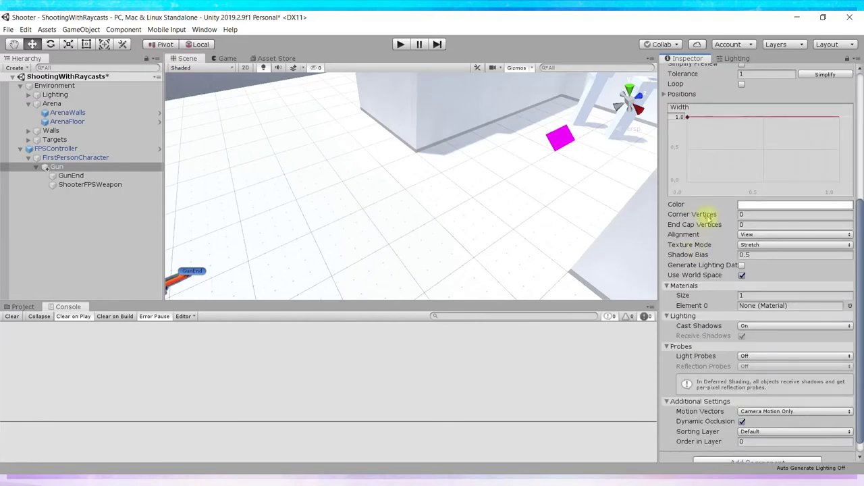
scroll(707, 216, "up", 3)
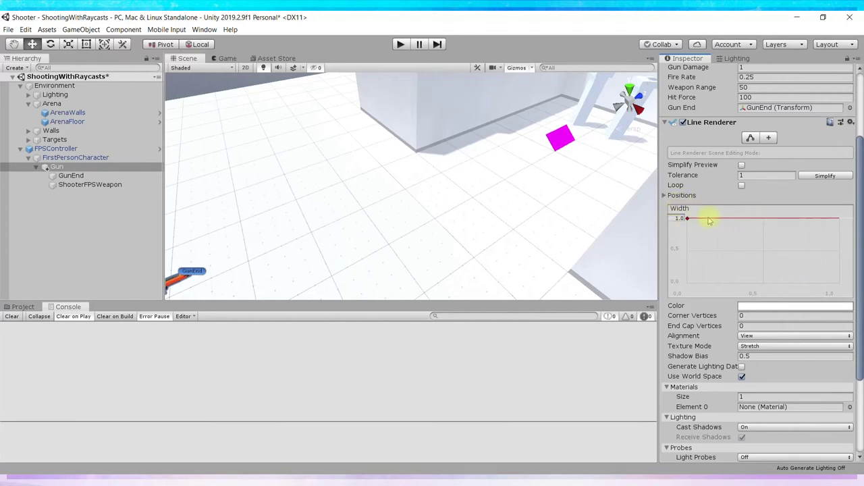
left_click_drag(719, 219, 718, 269)
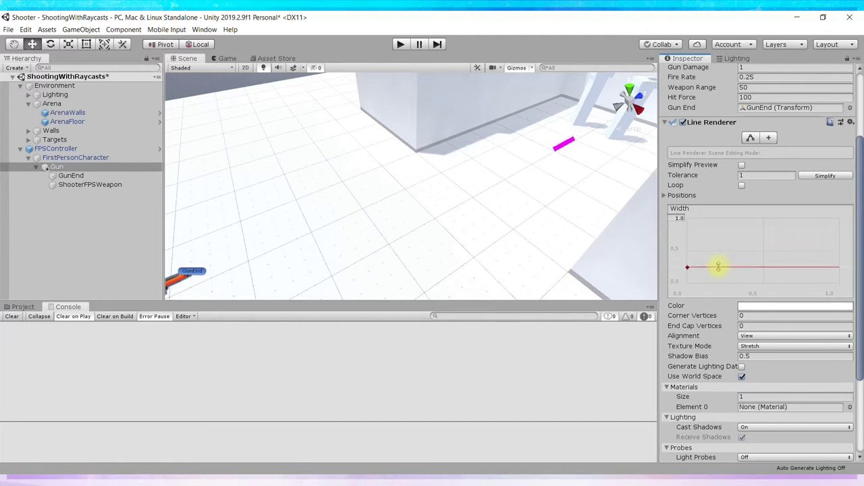
left_click_drag(719, 270, 718, 269)
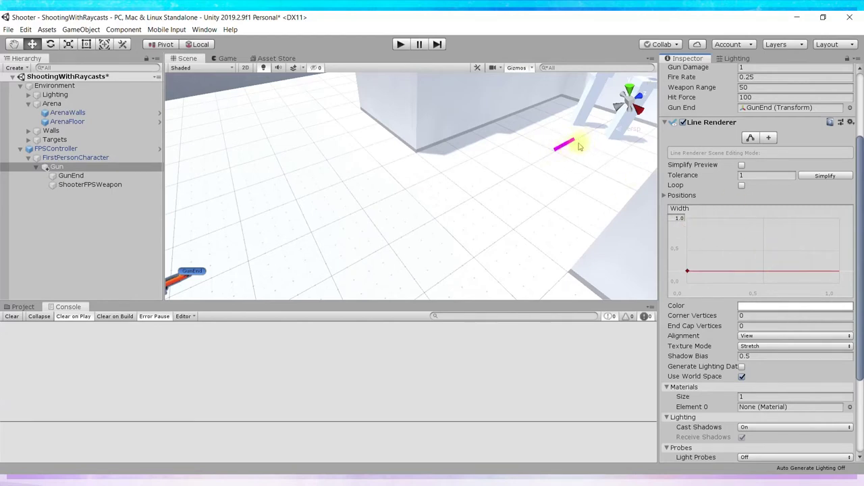
left_click(665, 195)
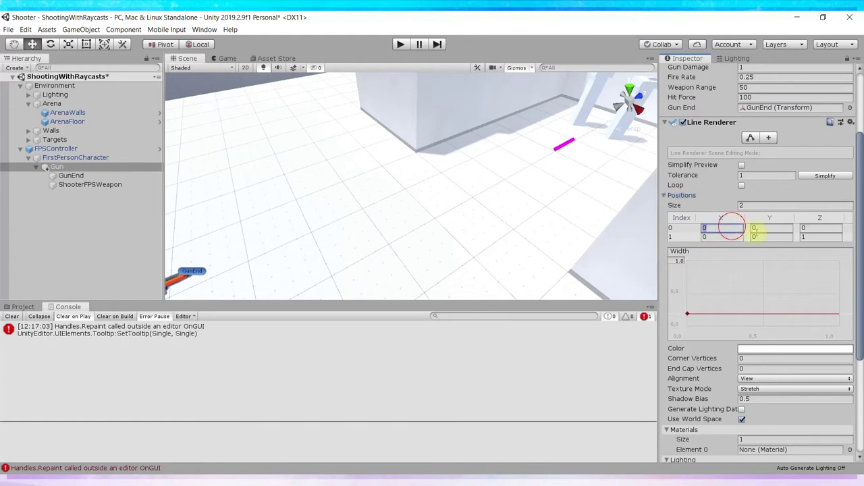
Step: Set the second position point's Z value to -10
left_click(806, 229)
left_click(724, 237)
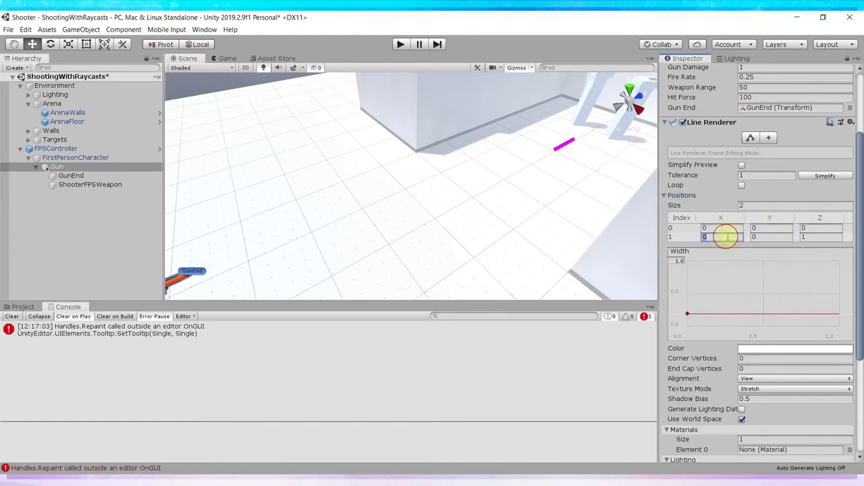
left_click(768, 239)
left_click(815, 237)
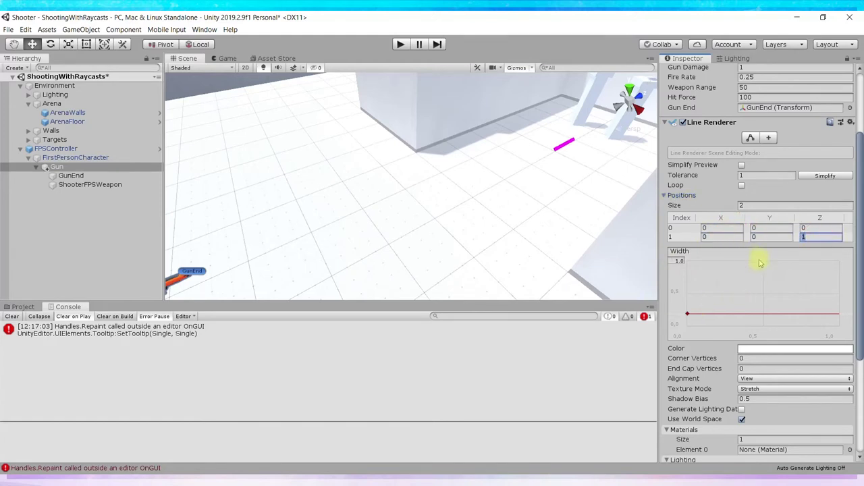
left_click(812, 238)
type("-10")
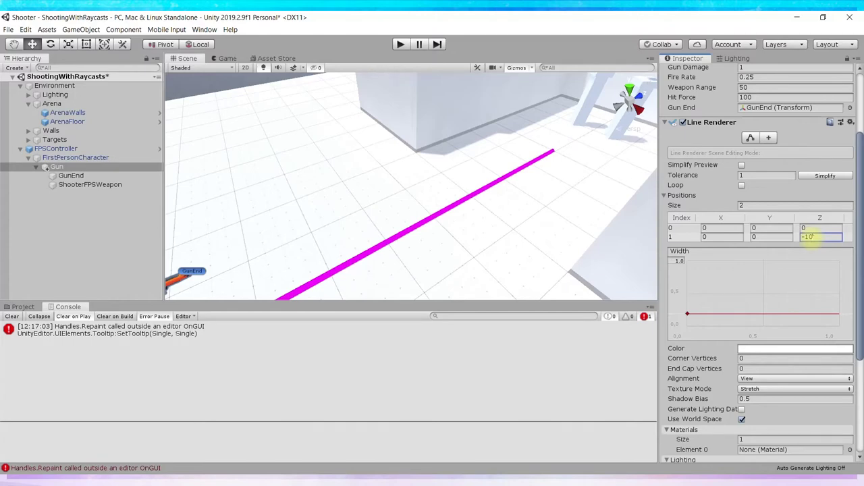
scroll(496, 187, "down", 2)
scroll(486, 187, "down", 3)
scroll(484, 206, "down", 3)
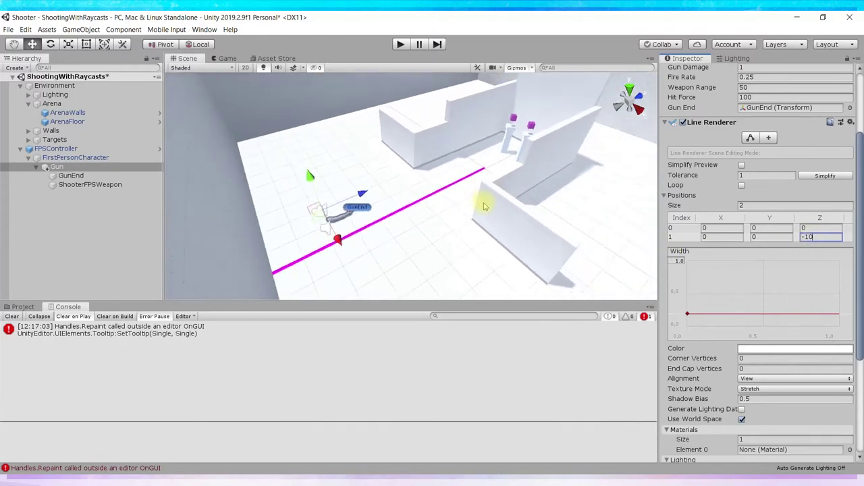
scroll(483, 206, "up", 2)
scroll(486, 203, "up", 2)
scroll(569, 193, "up", 2)
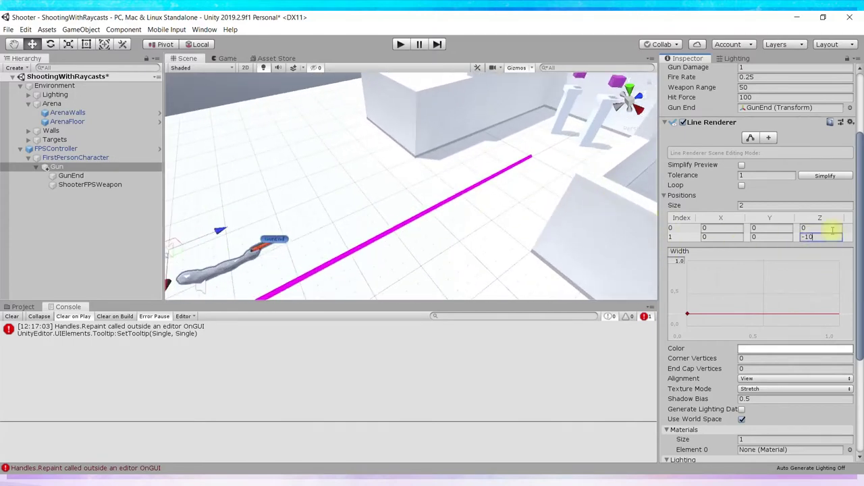
Step: Change the second point's Z to -4 and the first point's X to 1
key("BackSpace")
key("BackSpace")
type("4")
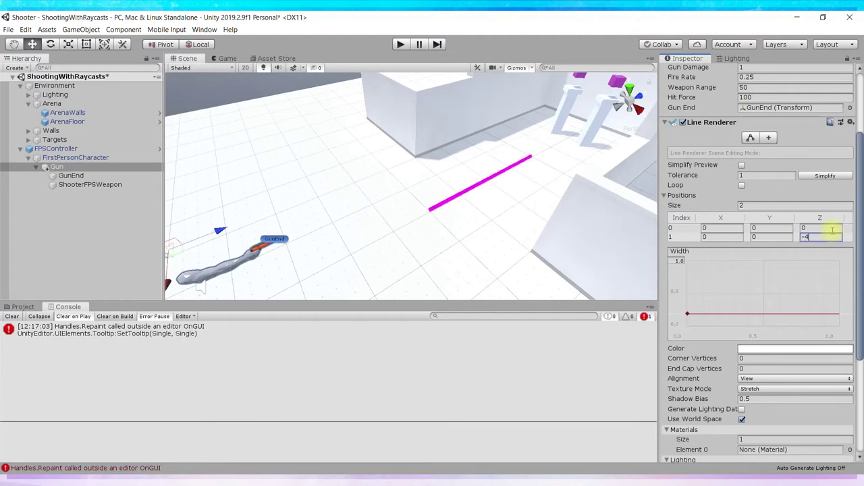
left_click(723, 230)
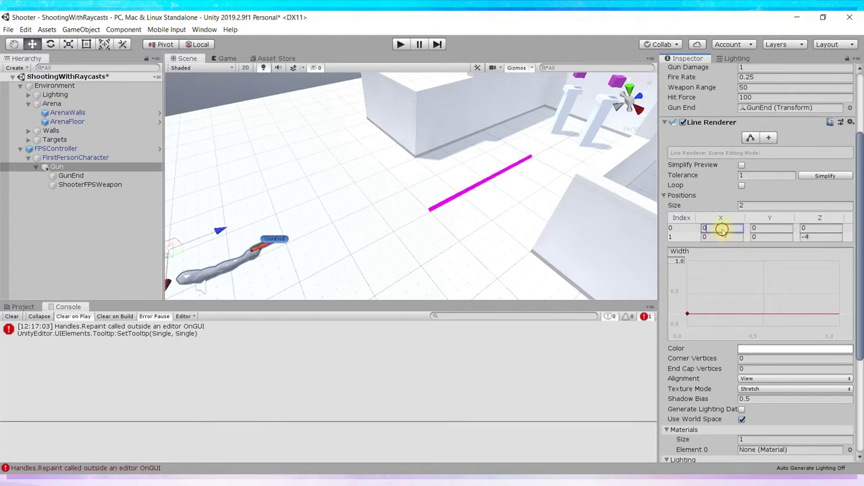
type("1")
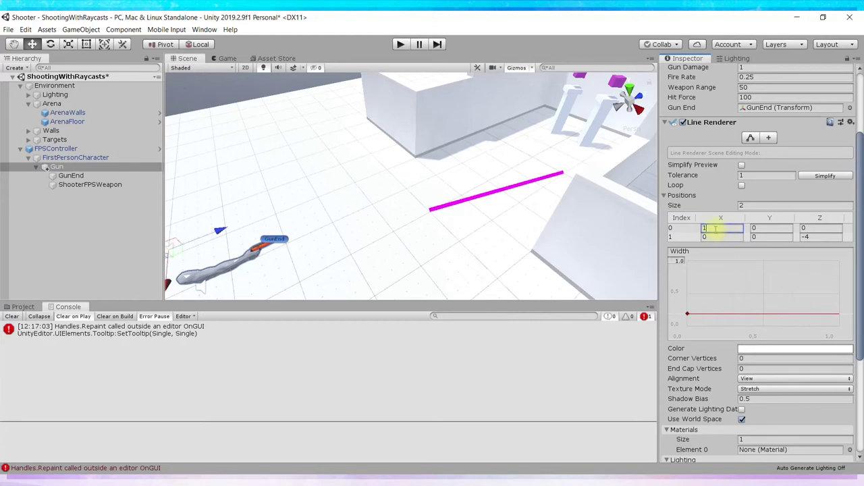
Step: Add a third position point with X 1, then reduce the line back to two points
left_click(751, 205)
type("3")
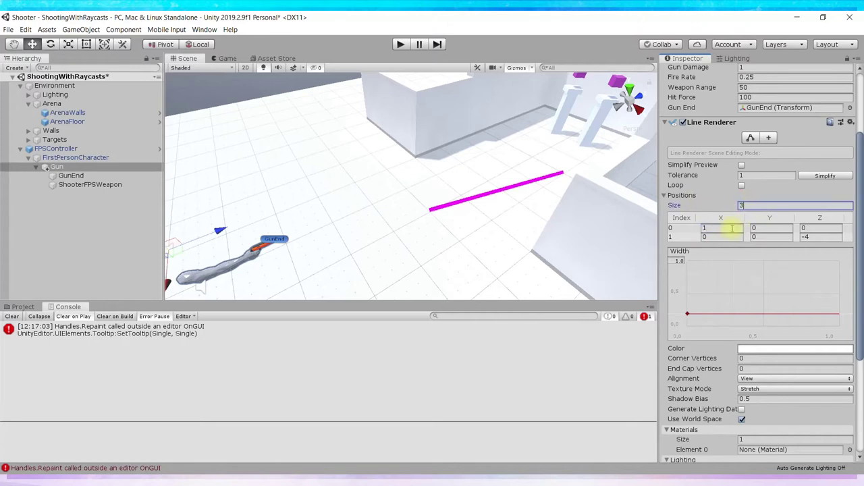
key("Return")
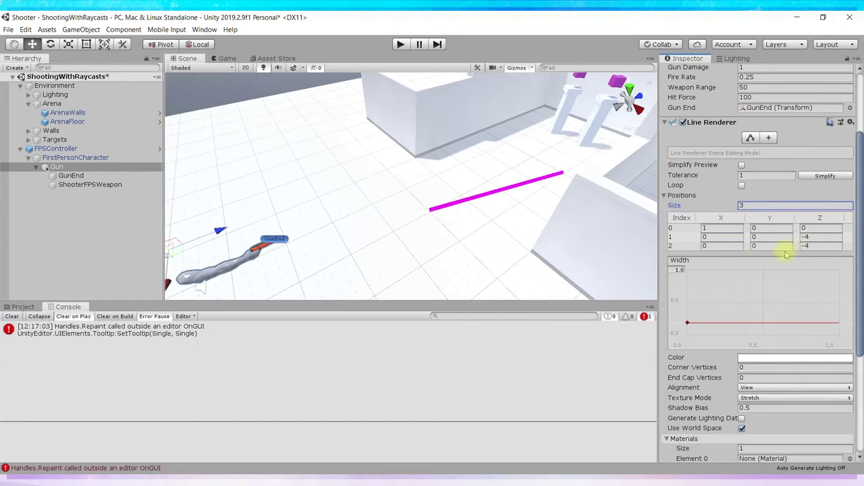
left_click(736, 246)
type("1")
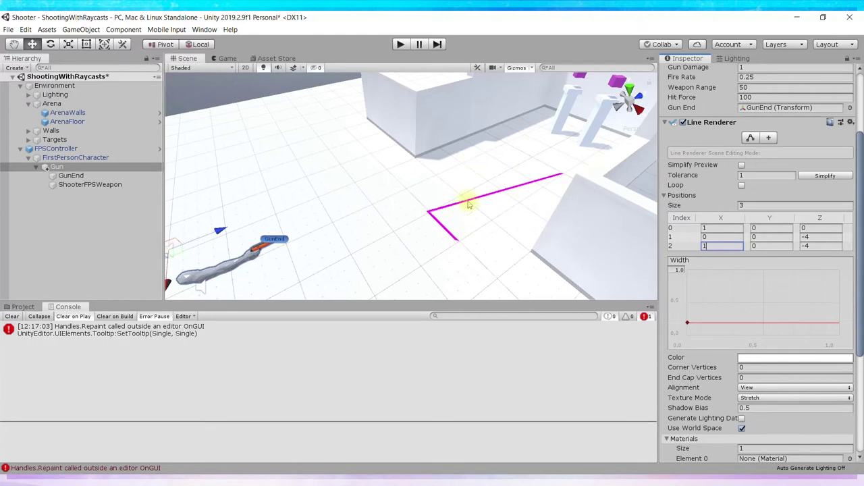
left_click(743, 206)
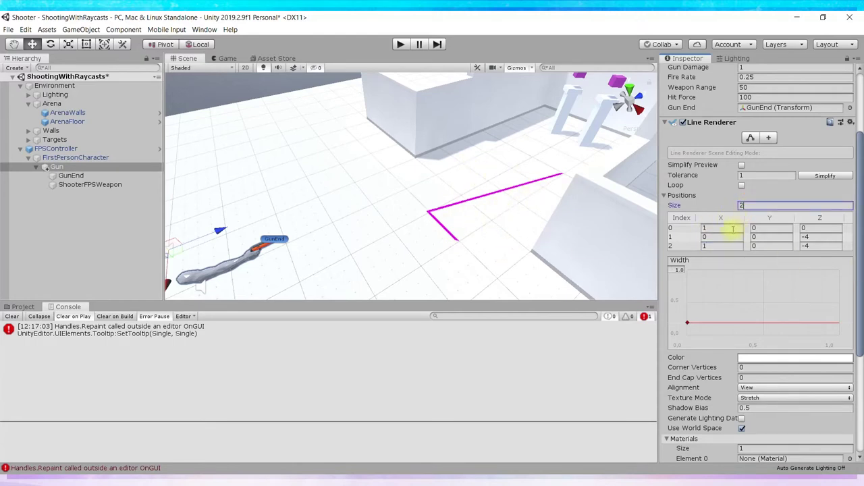
key("Return")
Step: Restore the line's points to (0, 0, 0) and (0, 0, 1)
left_click(811, 237)
type("1")
left_click(721, 229)
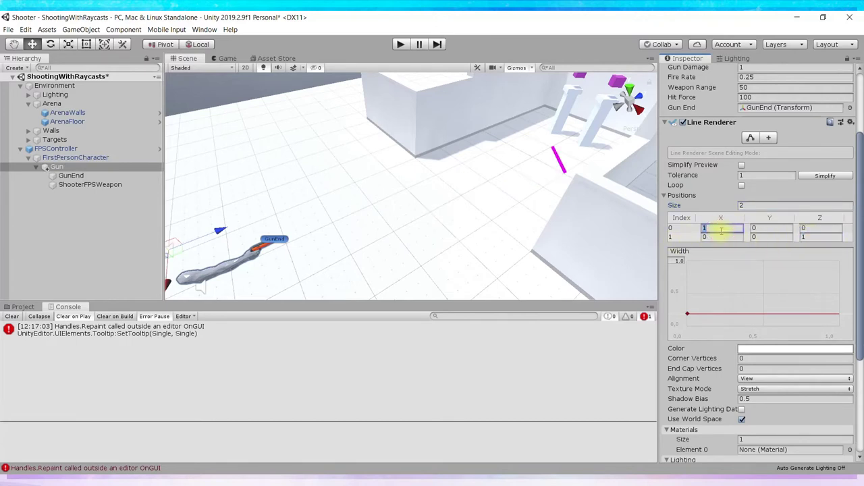
type("0")
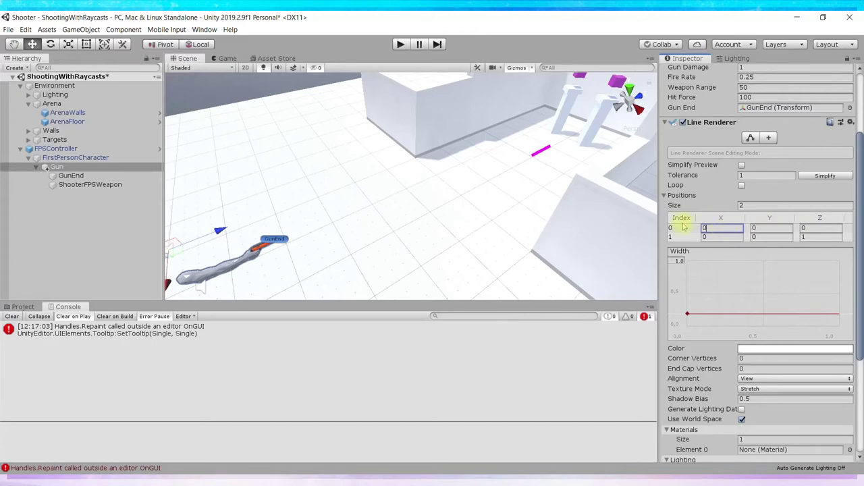
left_click(476, 203)
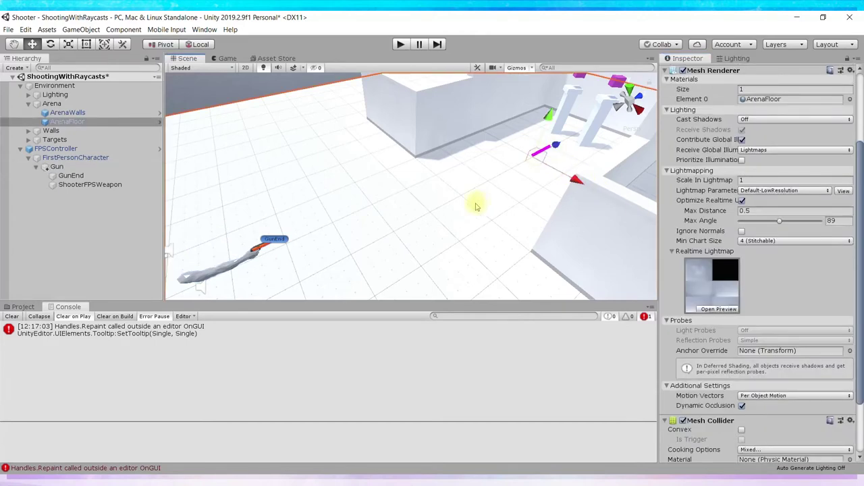
Step: Reselect Gun and switch to the first-person game camera view
left_click(56, 166)
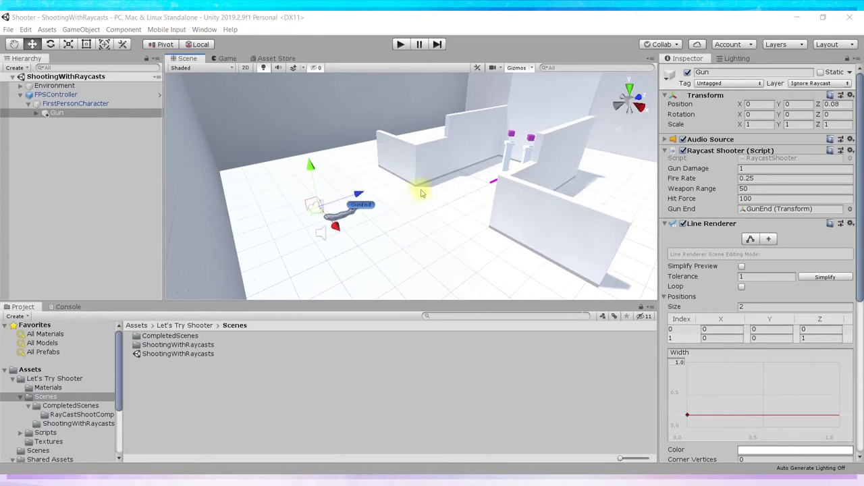
left_click(225, 58)
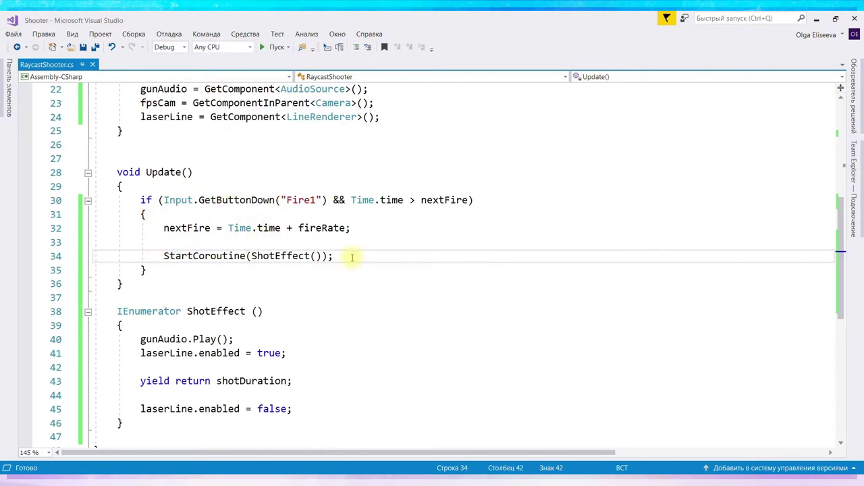
Step: Add 'Vector3 rayOrigin =' on a new line in the fire block, then return to Unity
key("Return")
key("Return")
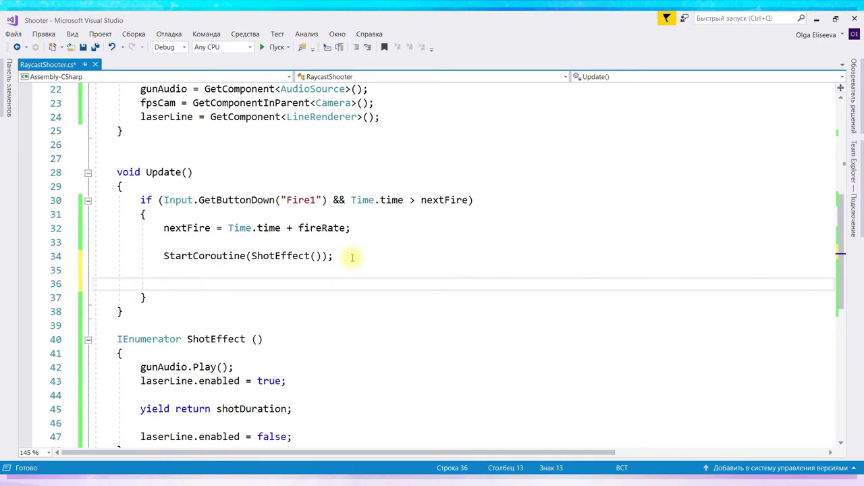
type("Vector3")
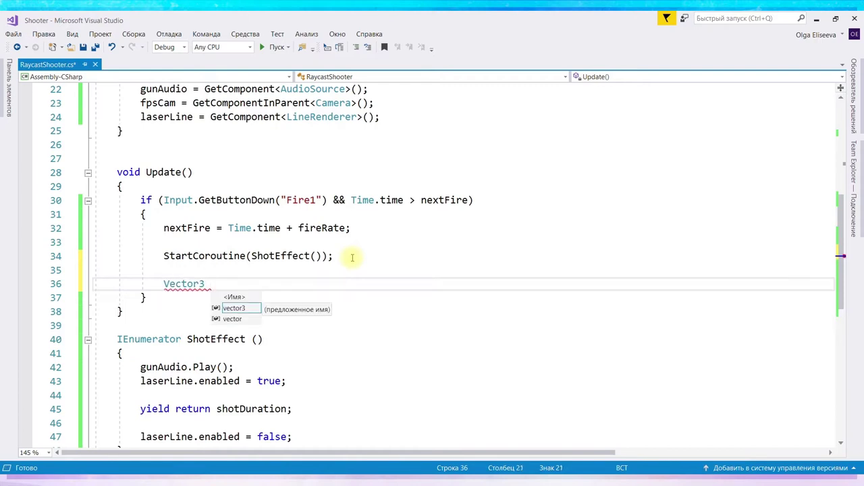
type(" rayOri")
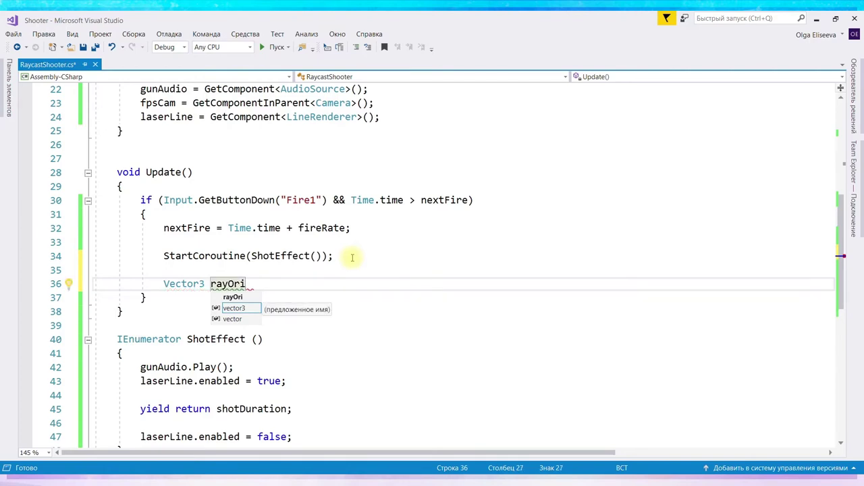
type("gin =")
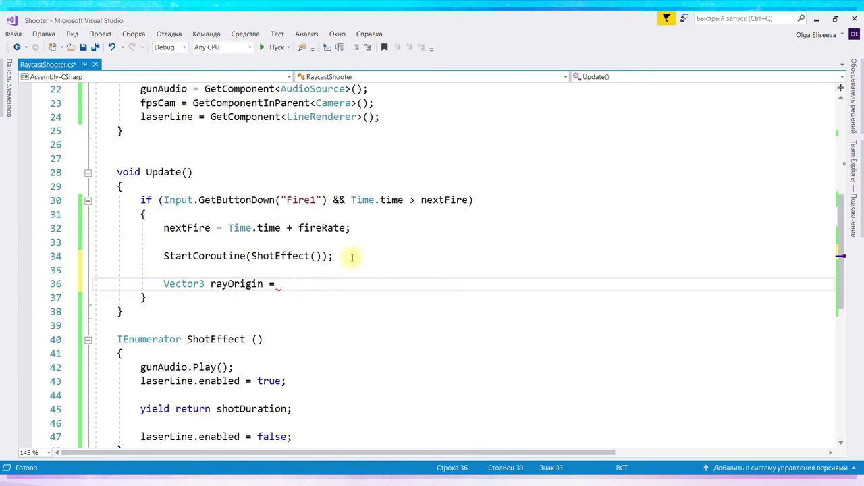
left_click(301, 475)
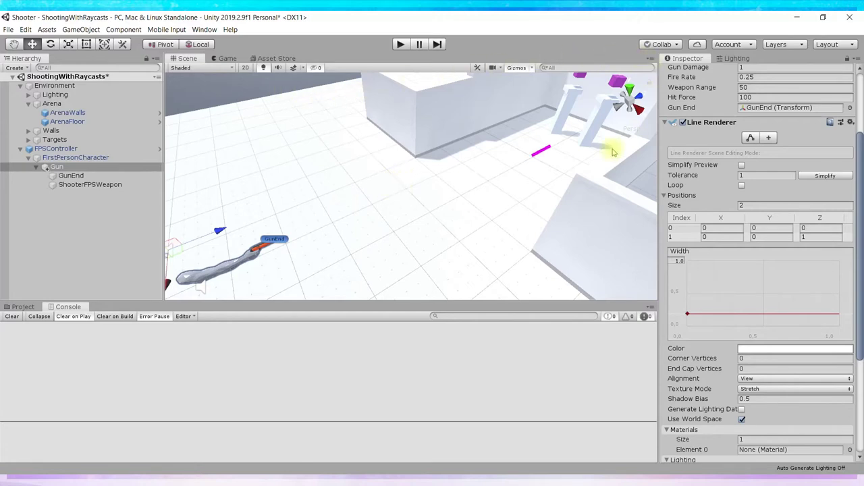
Step: Inspect FirstPersonCharacter's Camera component, then go back to the script in Visual Studio
left_click(60, 157)
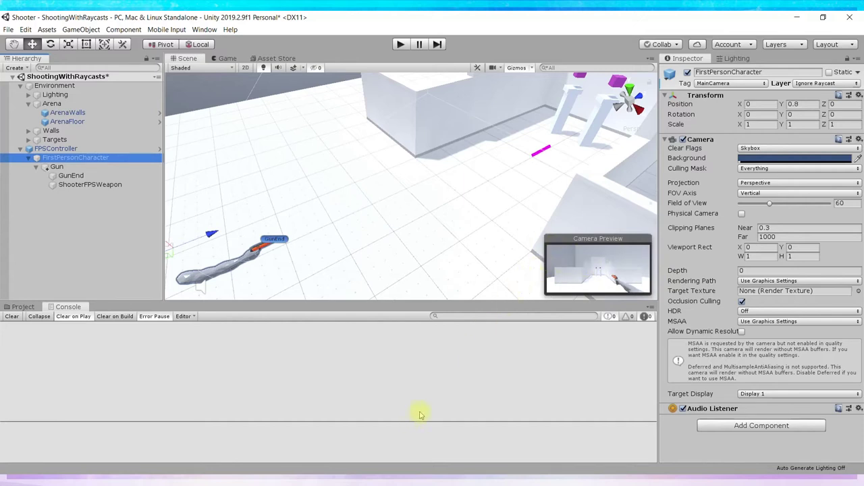
left_click(371, 470)
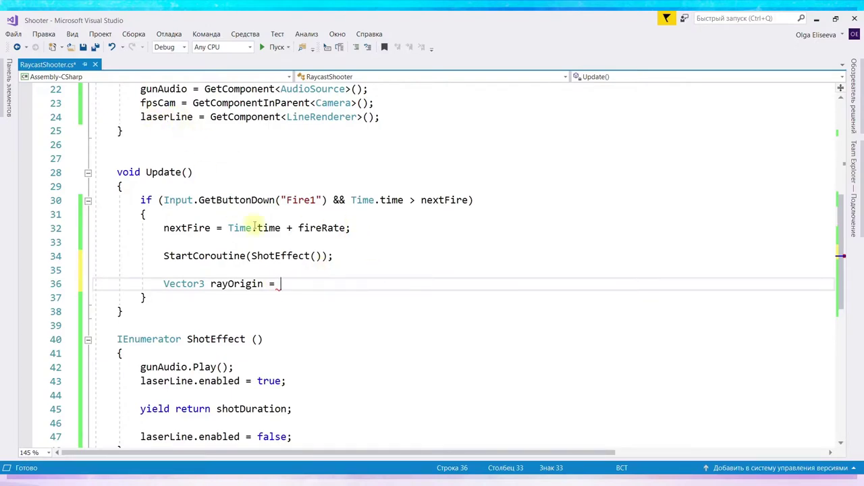
Step: Continue rayOrigin's value as fpsCam.ViewportToWorldPoint using autocompletion
mouse_move(273, 233)
type("fp")
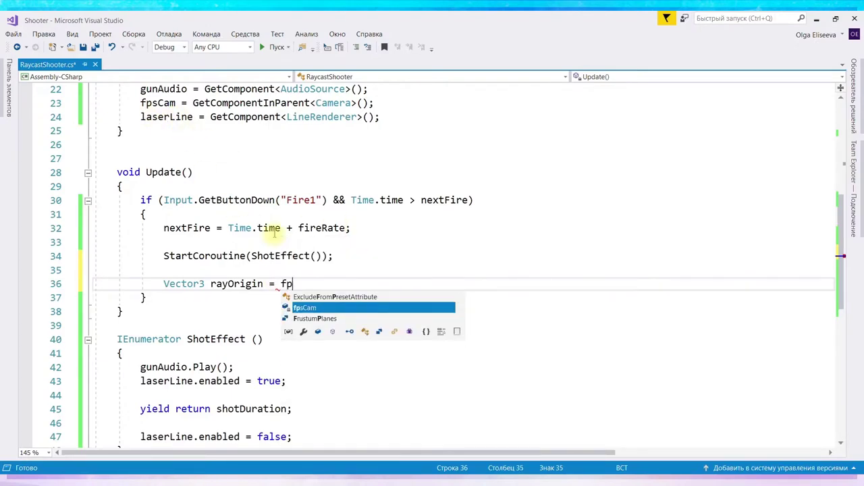
type("s")
key("Tab")
type(".")
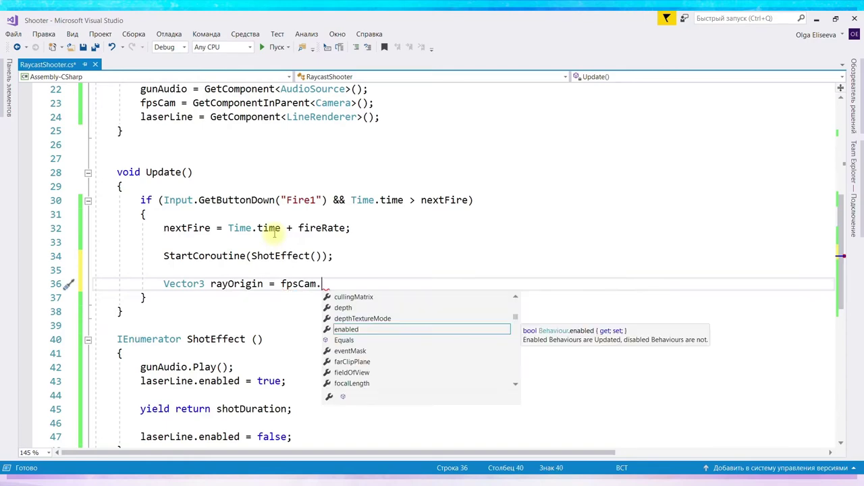
key("alt+Tab")
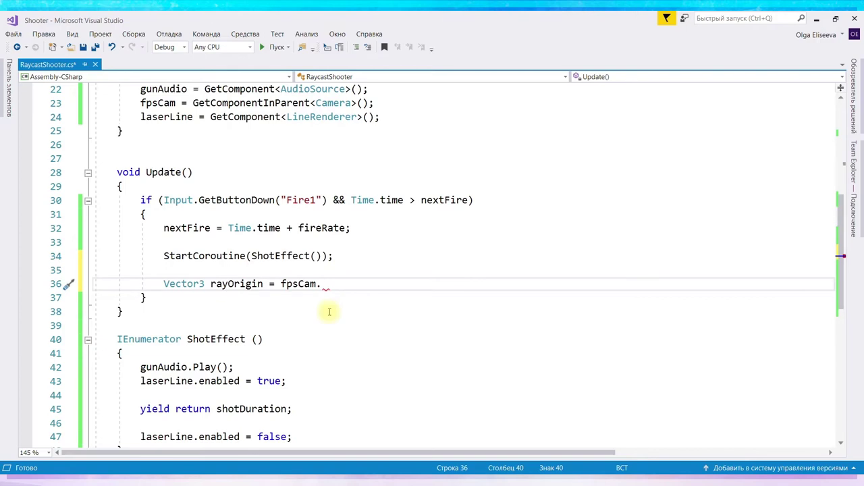
type("Vi")
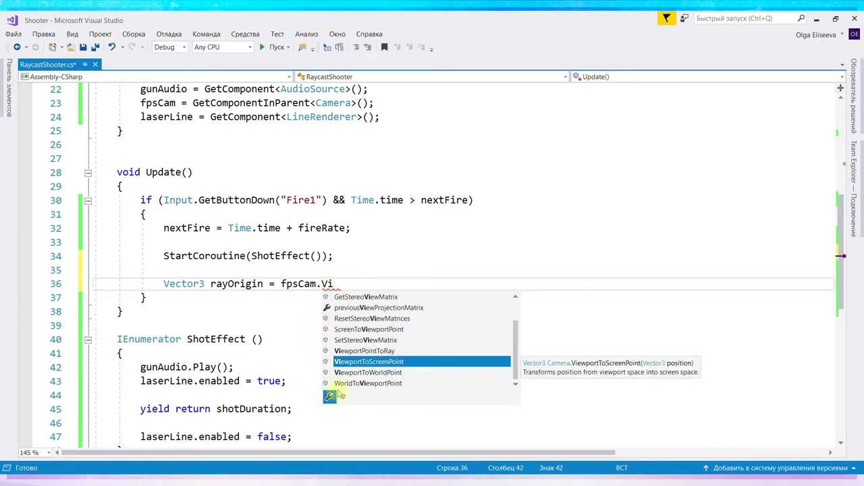
left_click(381, 372)
double_click(380, 372)
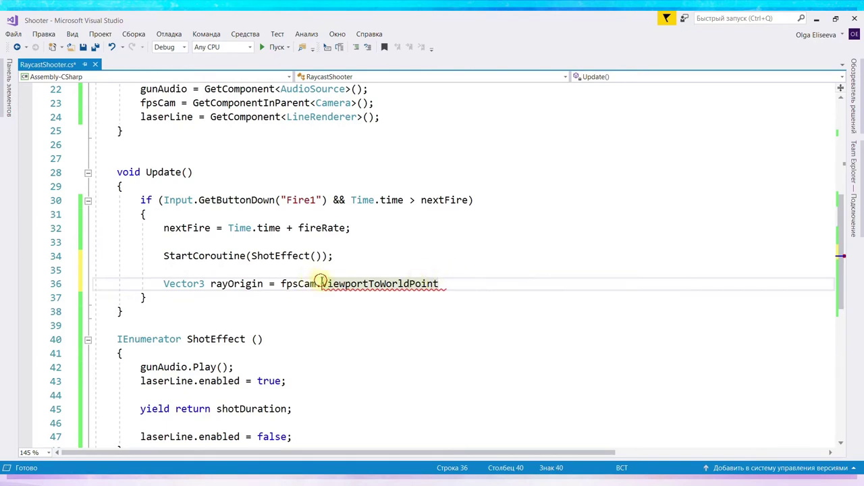
Step: Highlight the Viewport and ToWorldPoint parts of the method name to examine it
left_click_drag(321, 284, 356, 283)
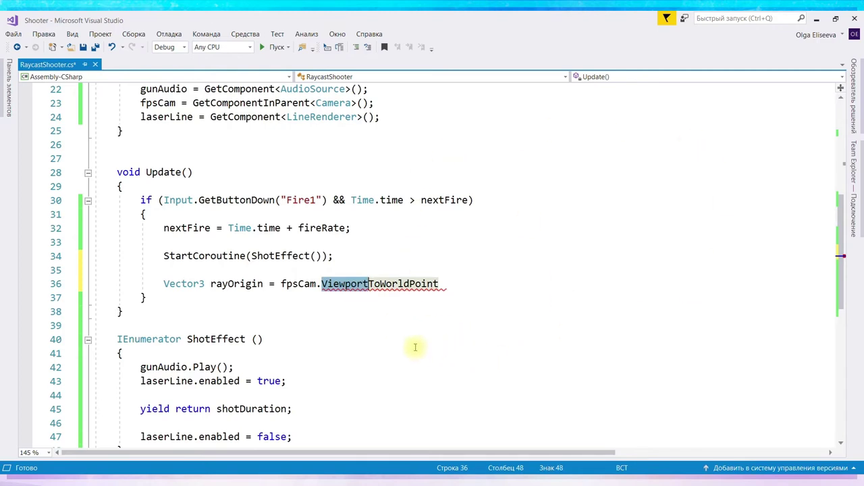
left_click(370, 284)
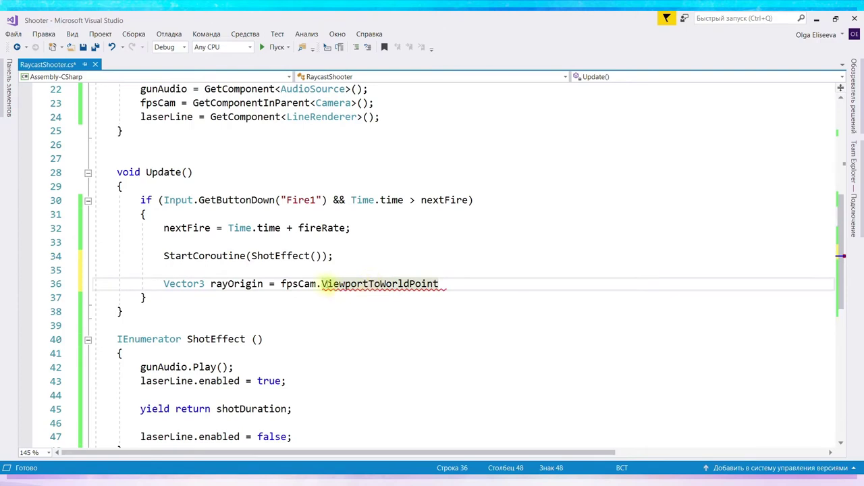
left_click_drag(322, 284, 368, 285)
mouse_move(373, 284)
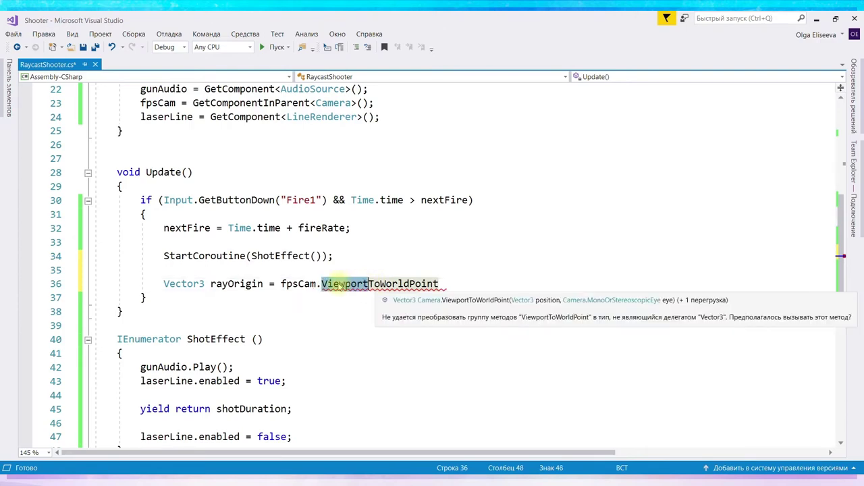
left_click_drag(369, 284, 439, 285)
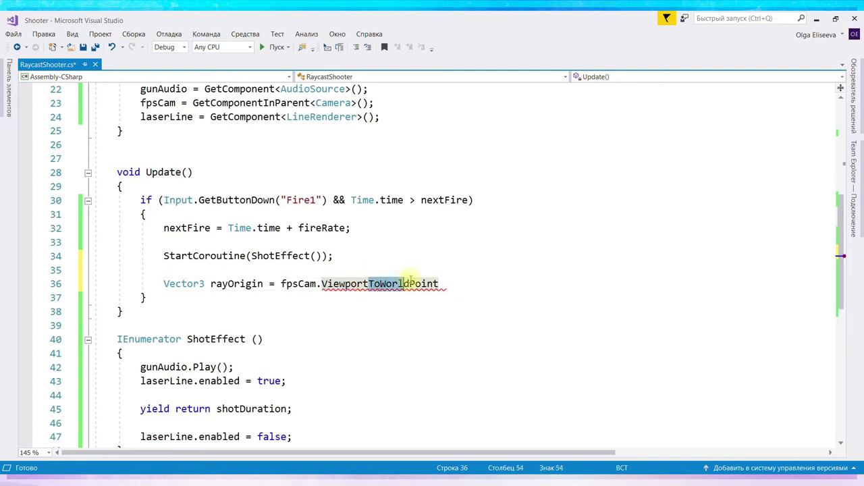
left_click(440, 283, "shift")
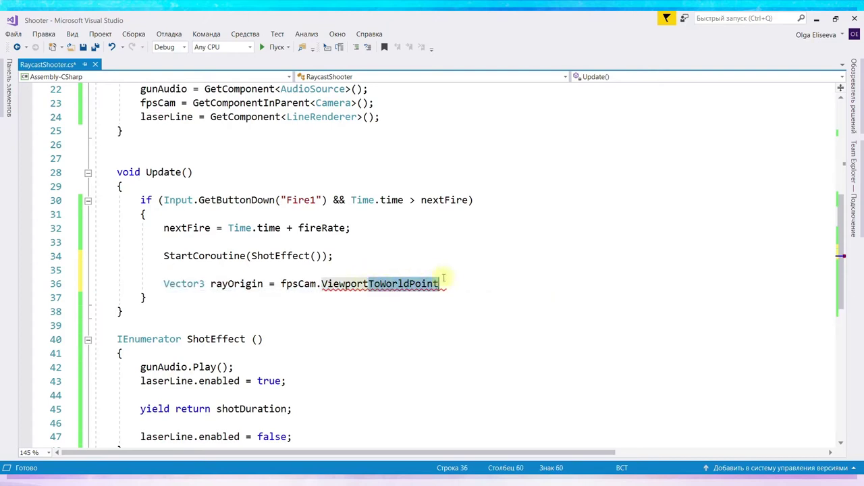
left_click(506, 284)
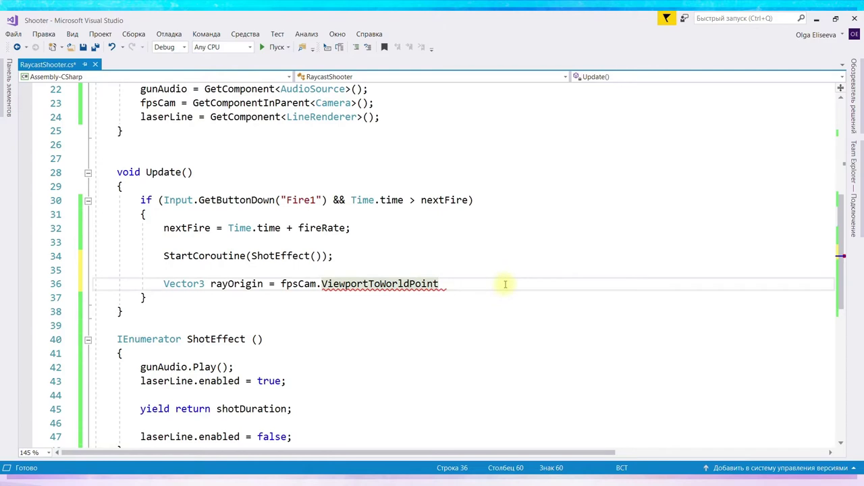
Step: Complete the call with new Vector3(.5f, .5f, 0), save the script, and review its arguments
type("(")
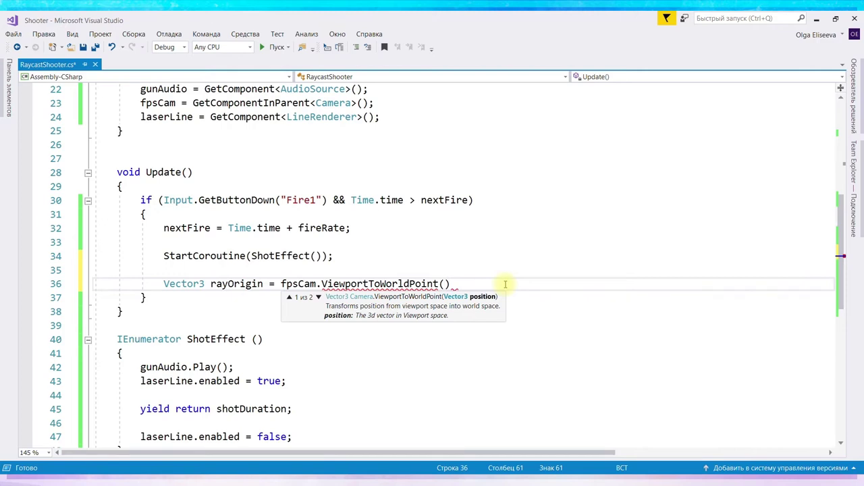
type("new")
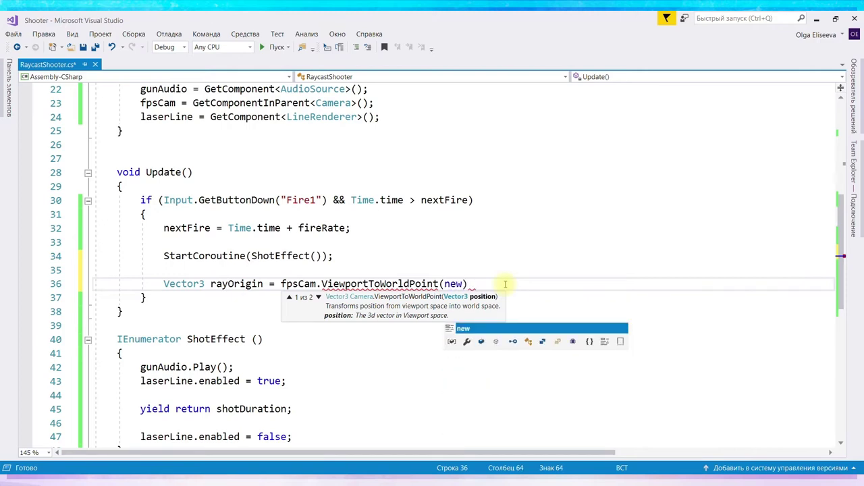
type(" Vec")
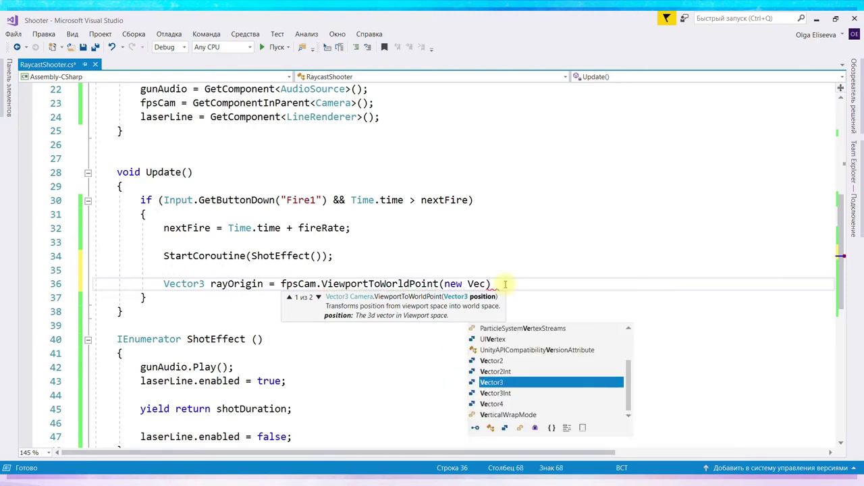
type("tor")
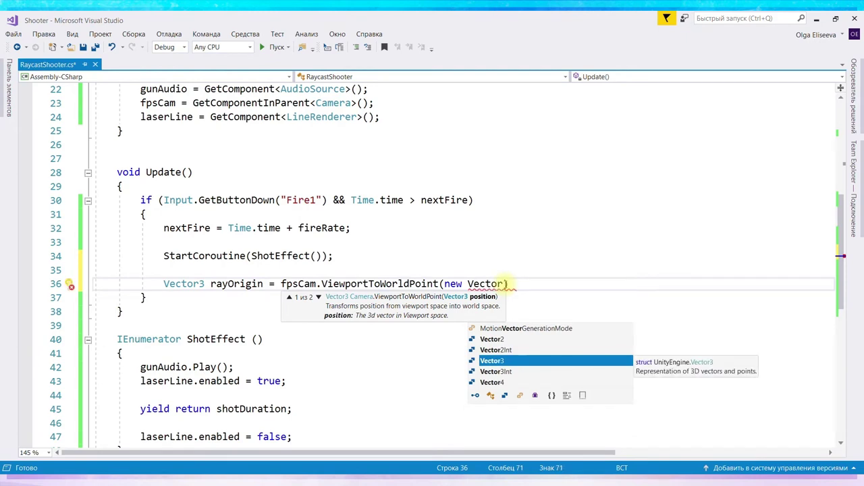
type("3 (.5")
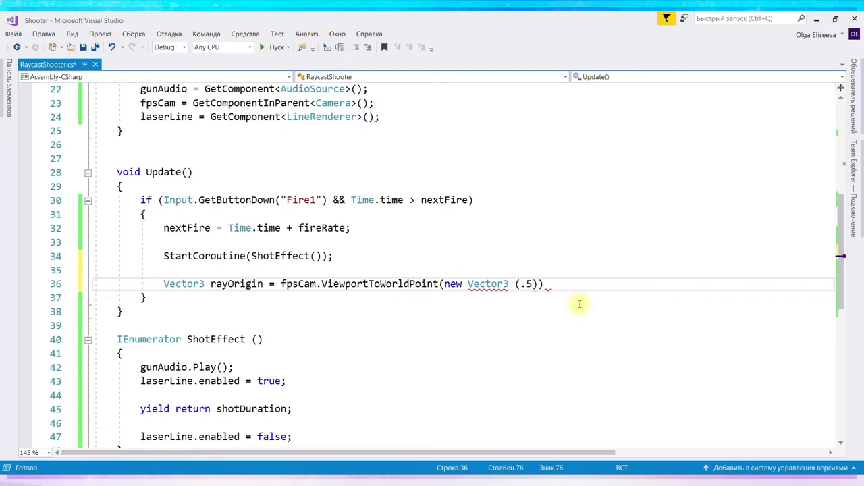
type(", .5f")
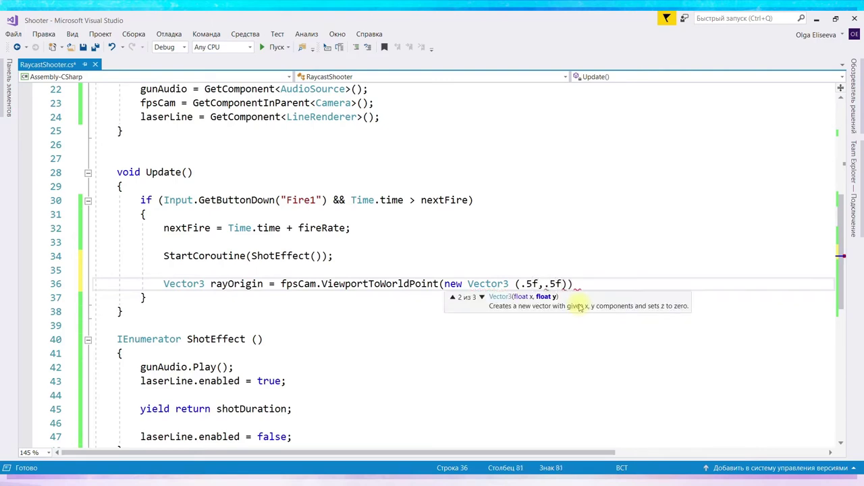
type(", 0")
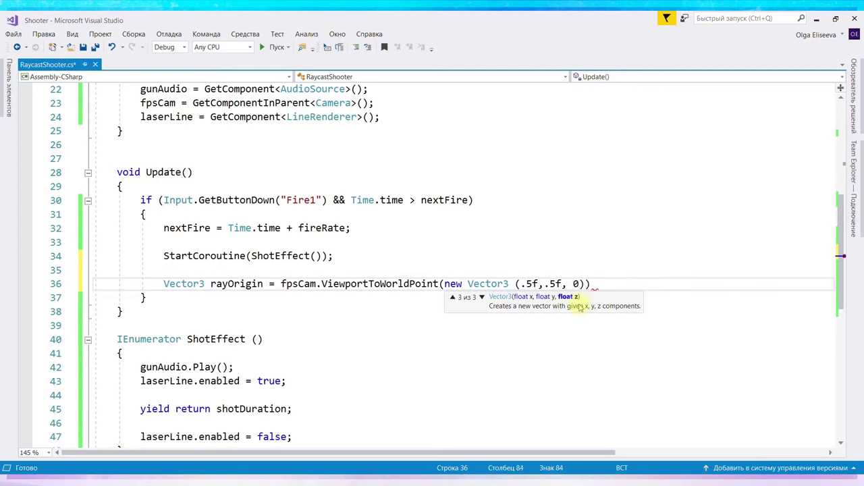
type("));")
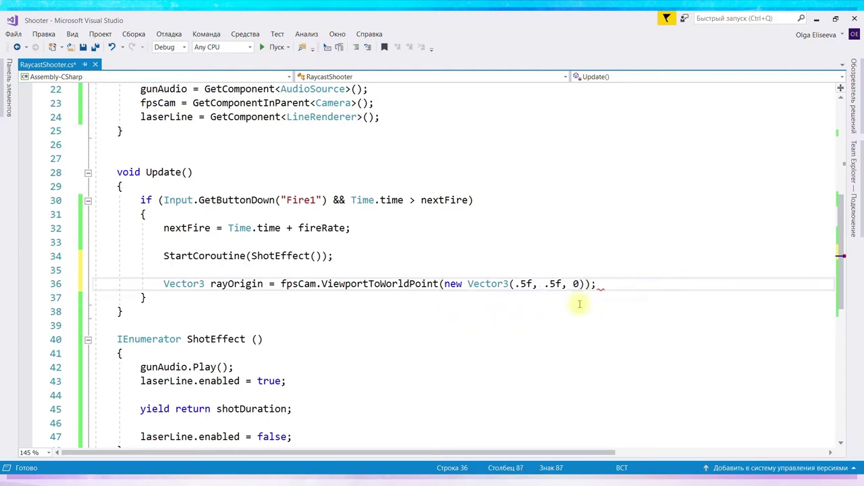
key("ctrl+s")
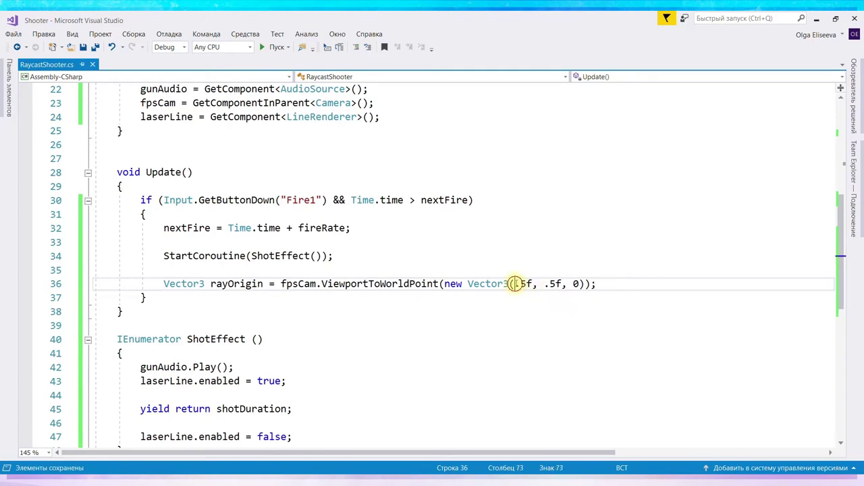
left_click_drag(515, 284, 576, 285)
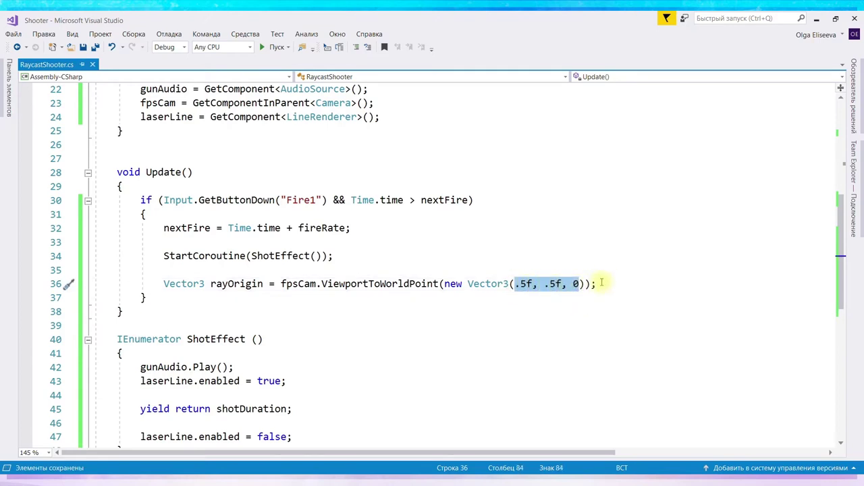
left_click(577, 284)
left_click_drag(576, 283, 573, 284)
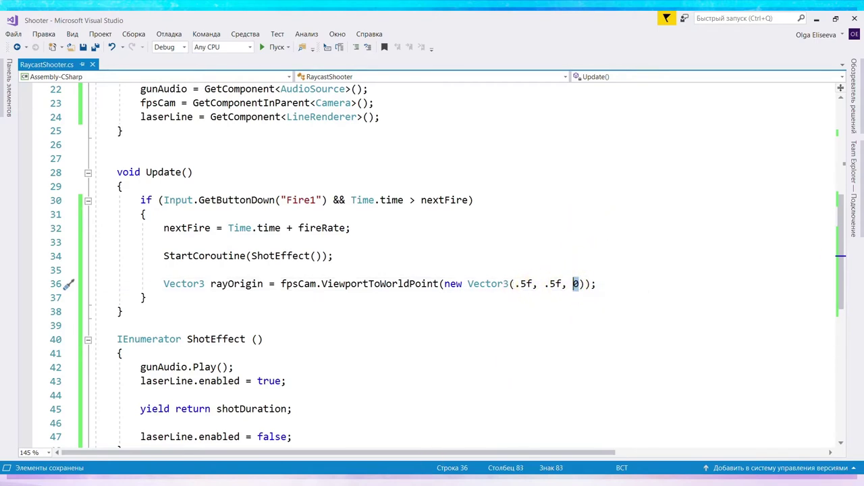
key("alt+Tab")
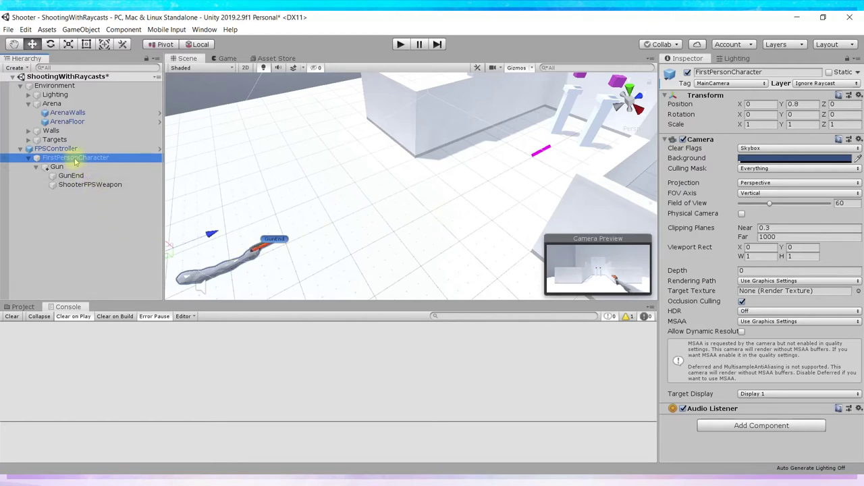
Step: Turn off Scene view lighting and orbit around the gun held by the first-person camera
scroll(344, 188, "down", 2)
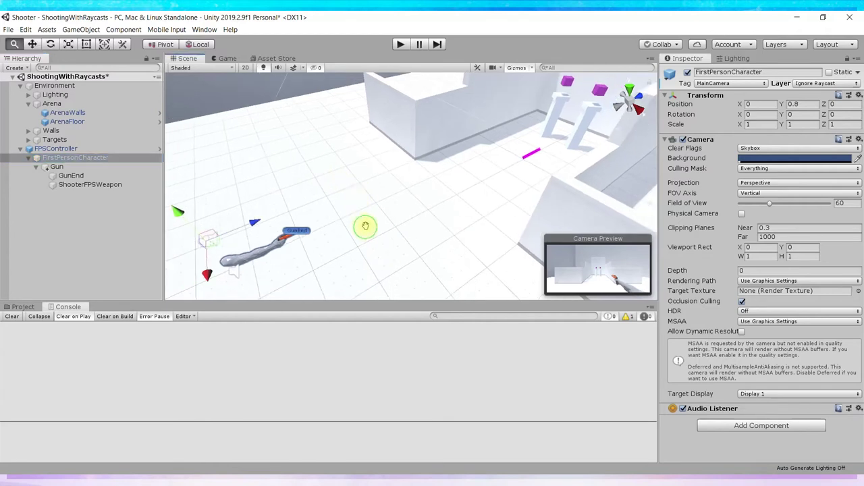
scroll(365, 227, "up", 3)
left_click(264, 67)
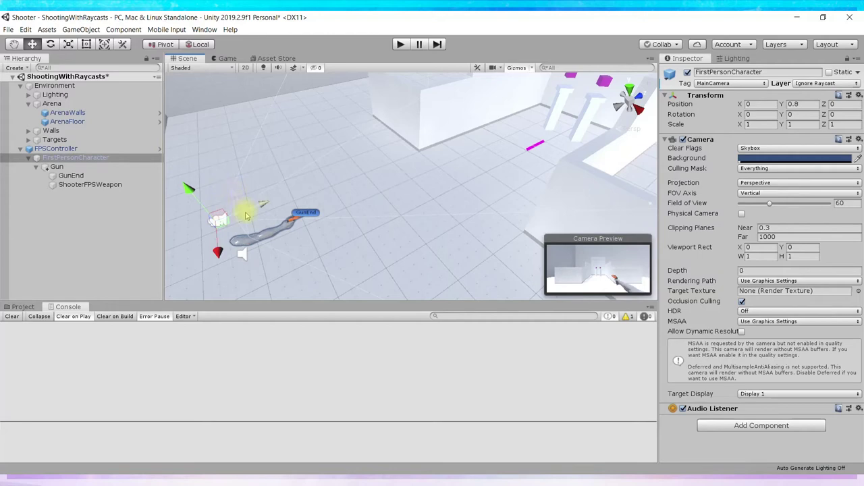
mouse_move(343, 248)
left_mouse_down("alt")
mouse_move(423, 207)
mouse_move(395, 208)
mouse_move(405, 203)
left_mouse_up("alt")
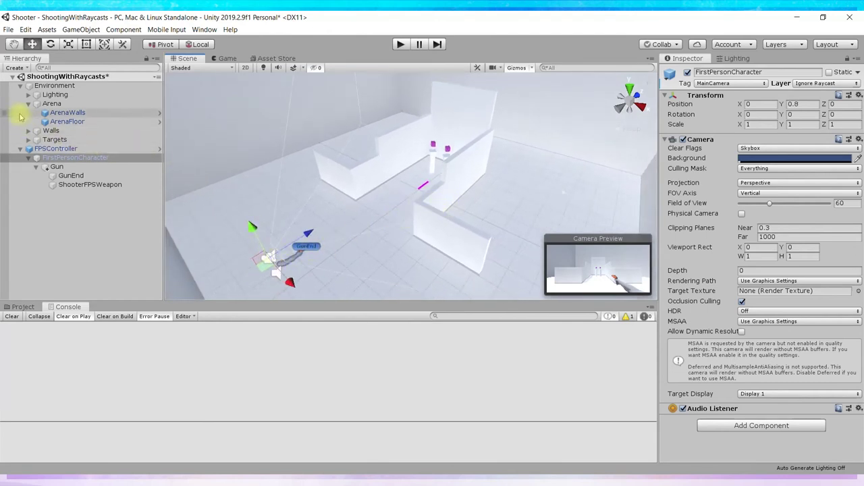
left_click(55, 96)
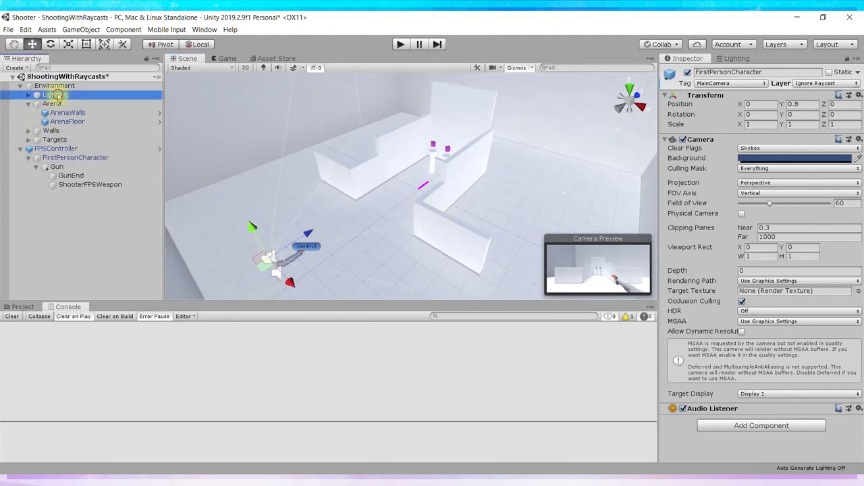
Step: Disable the DirectionalLight's Light component and select FirstPersonCharacter
left_click(29, 95)
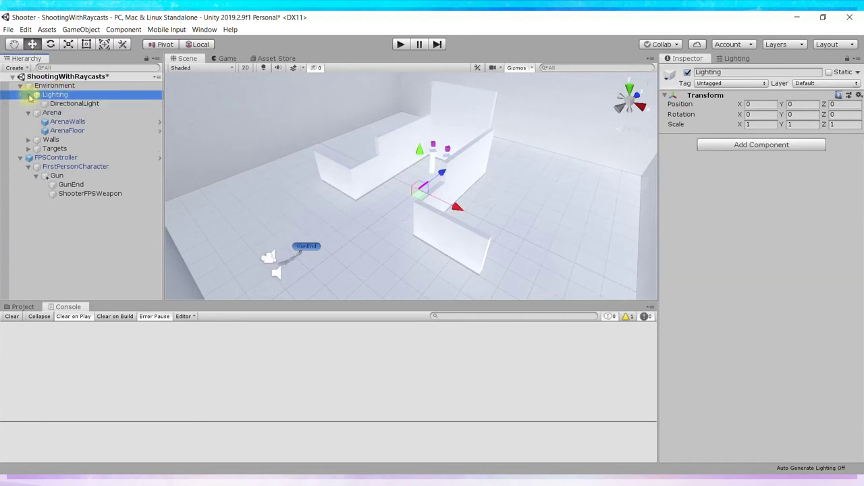
left_click(68, 103)
left_click(684, 139)
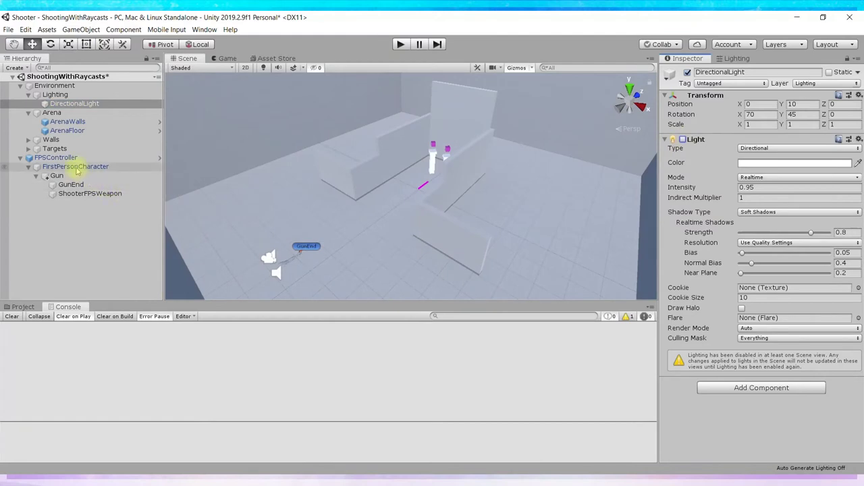
left_click(75, 167)
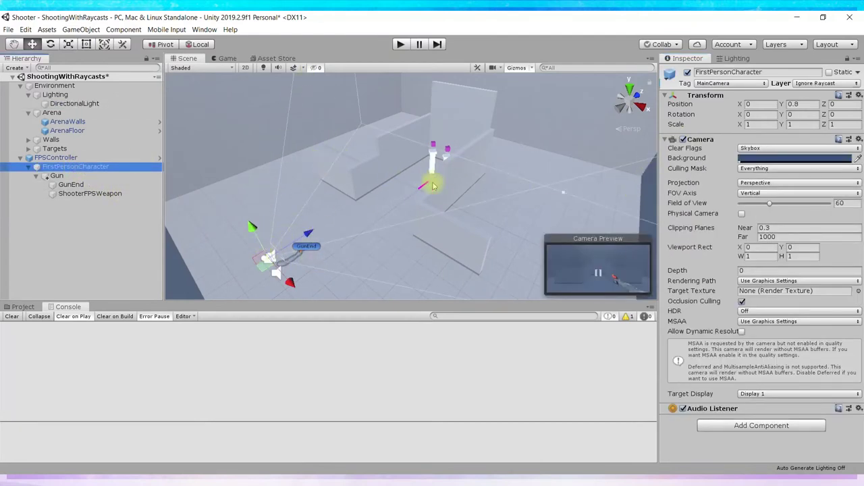
scroll(444, 194, "down", 1)
scroll(443, 194, "down", 1)
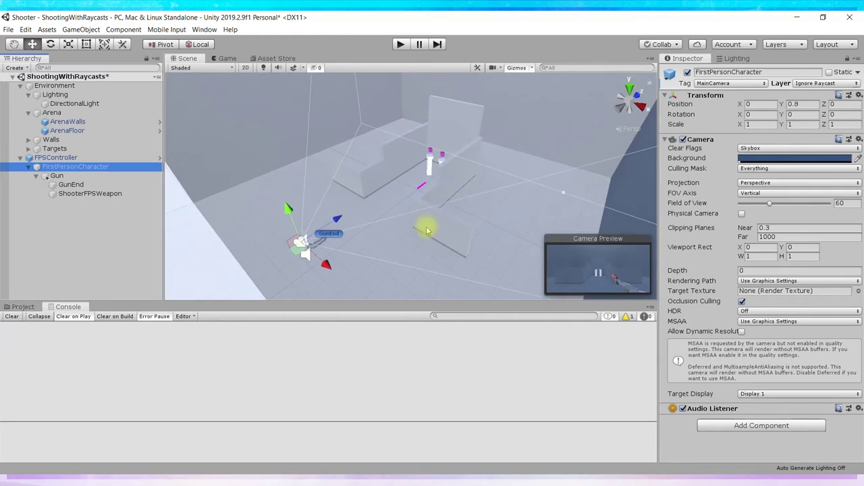
Step: Orbit the Scene view around the arena and camera, then re-enable the light and Scene lighting
left_click_drag(424, 222, 537, 230, "alt")
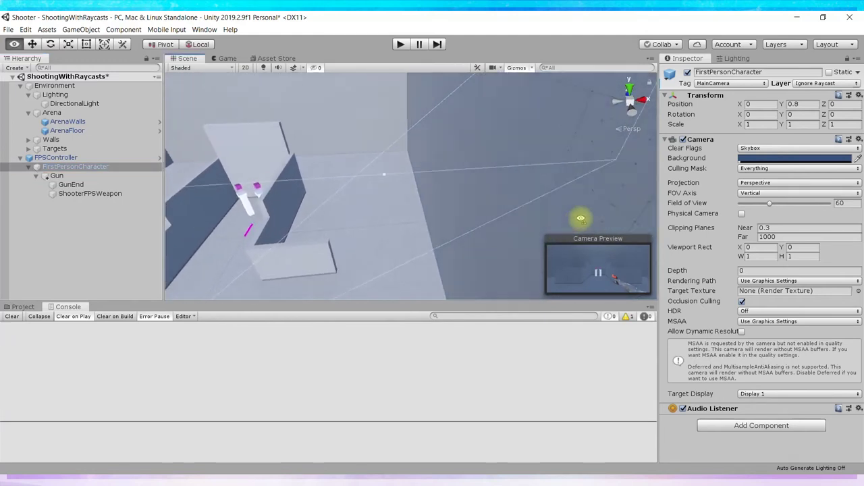
left_click_drag(537, 231, 557, 136, "alt")
scroll(540, 160, "down", 2)
scroll(436, 211, "up", 2)
left_click_drag(437, 211, 373, 210, "alt")
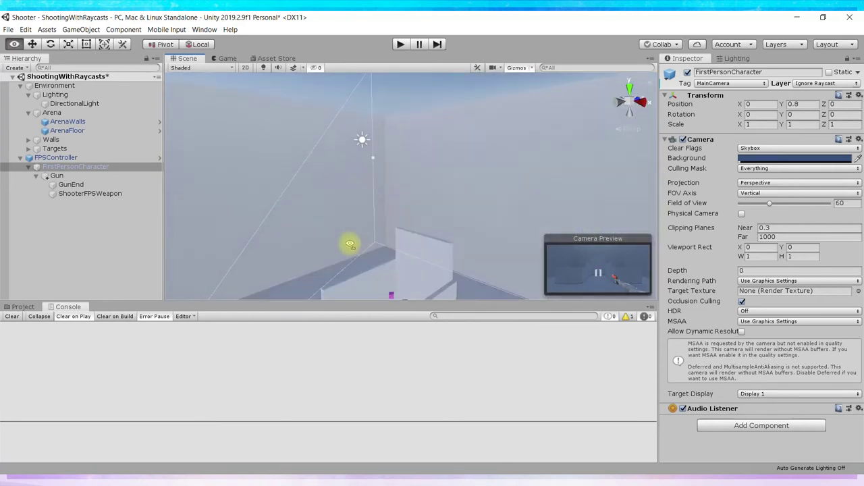
left_click_drag(373, 210, 335, 287, "alt")
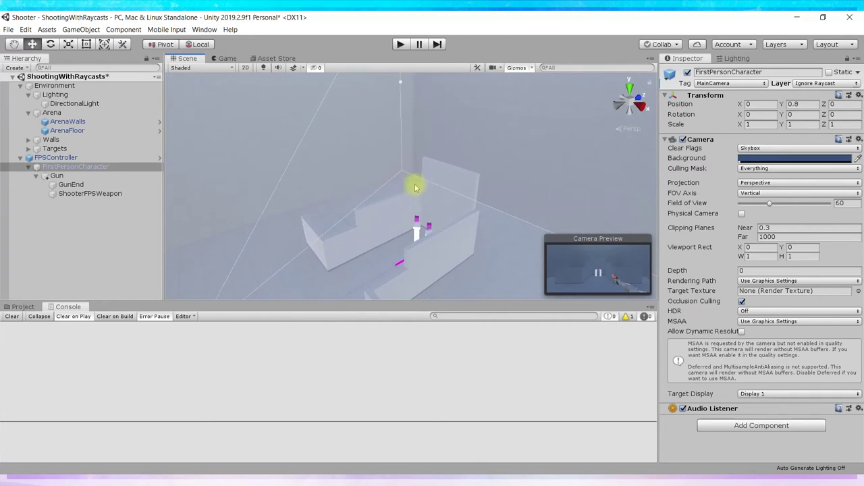
left_click_drag(439, 196, 455, 124, "alt")
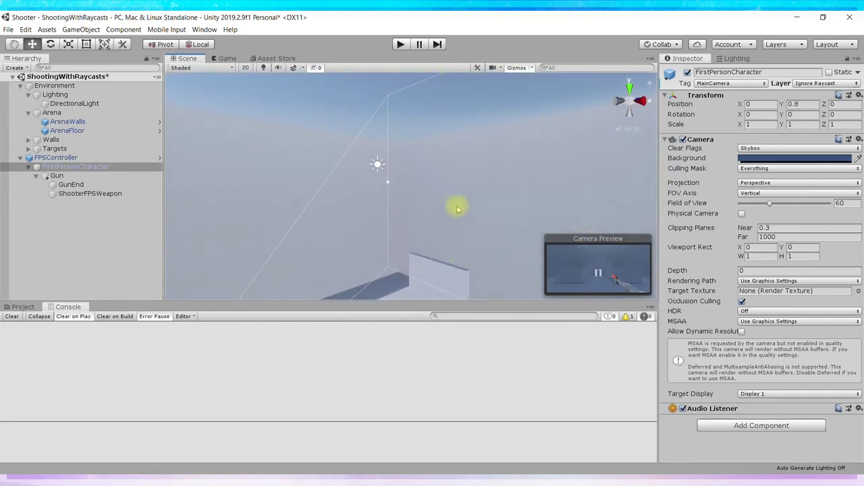
left_click_drag(457, 199, 422, 259, "alt")
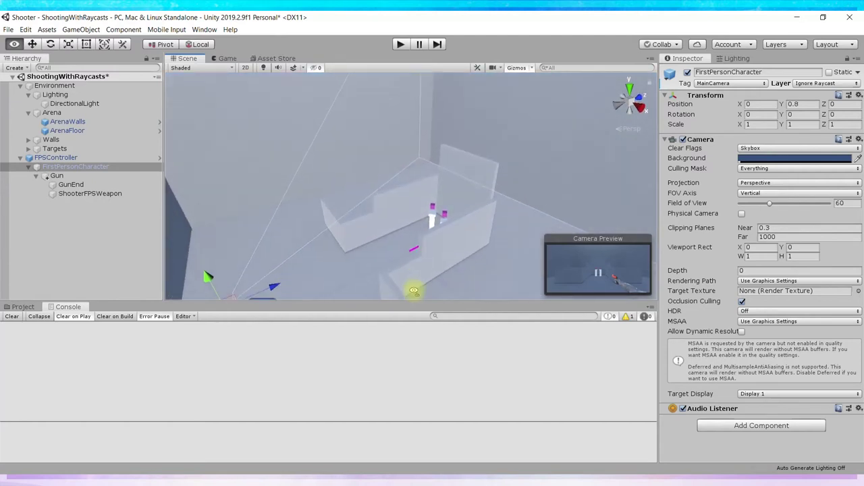
mouse_move(422, 257)
left_mouse_down("alt")
mouse_move(341, 246)
mouse_move(381, 219)
left_mouse_up("alt")
middle_click_drag(380, 218, 425, 183)
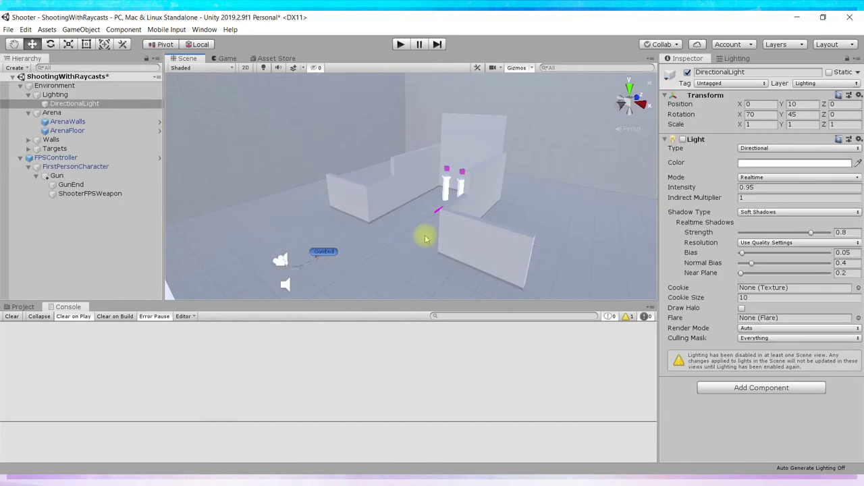
key("ctrl+z")
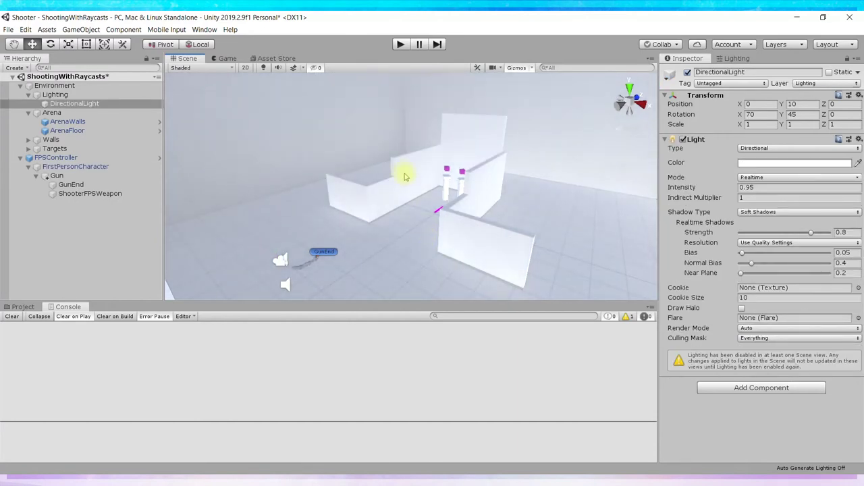
left_click(263, 67)
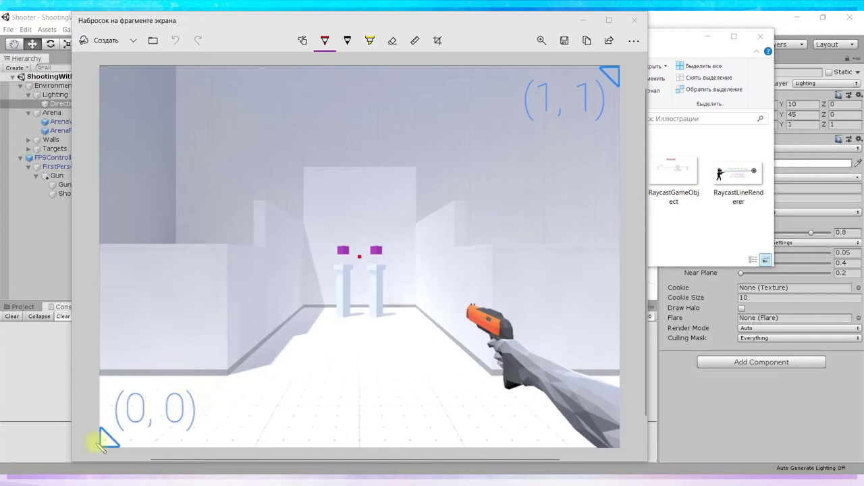
Step: View the viewport coordinate diagrams in Snip & Sketch, then return to Visual Studio
left_click(90, 381)
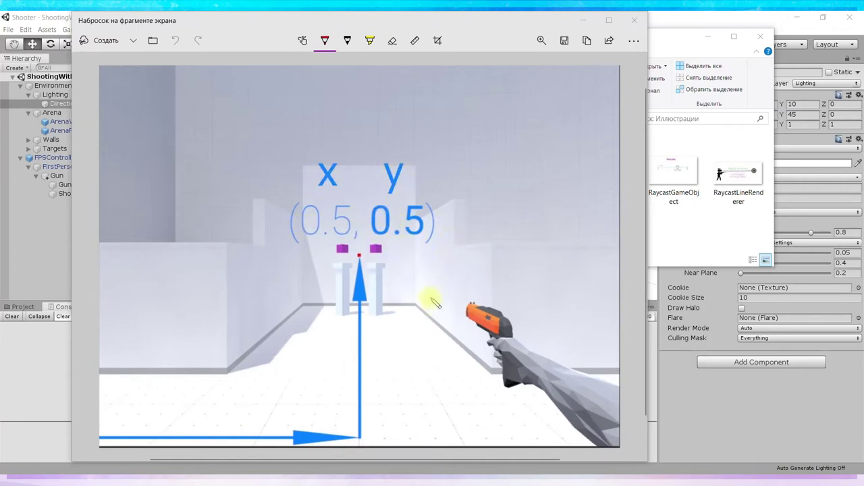
left_click(386, 470)
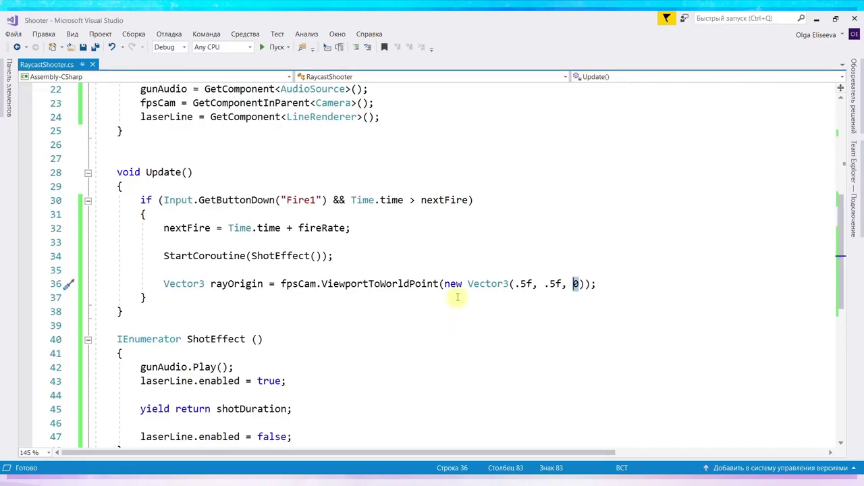
Step: After a look at the viewport centre diagram, add 'RaycastHit hit;' below the rayOrigin line and save
left_click(600, 284)
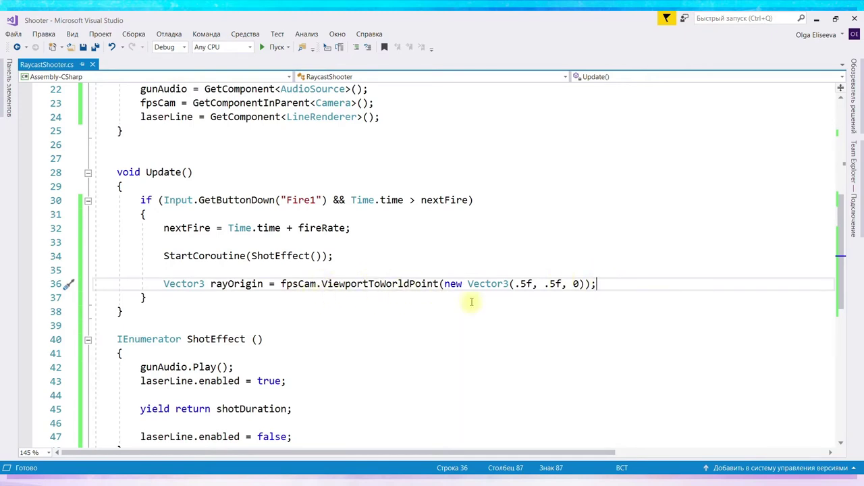
left_click(463, 481)
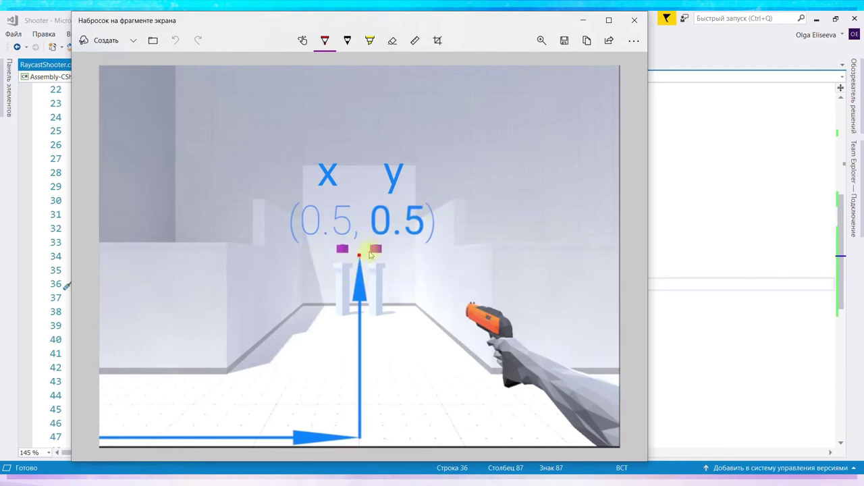
left_click(584, 19)
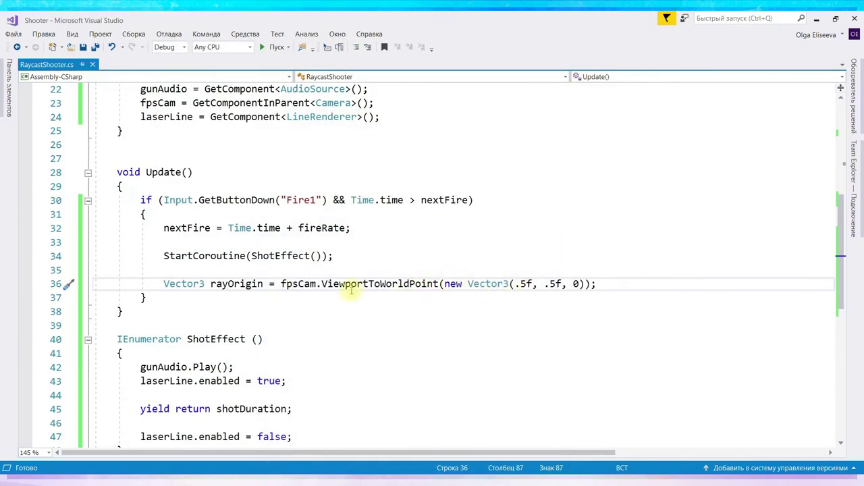
mouse_move(370, 285)
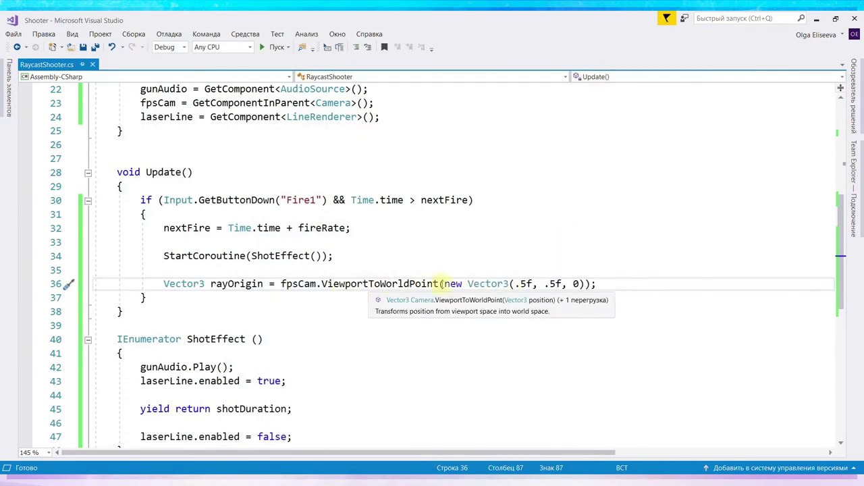
mouse_move(212, 286)
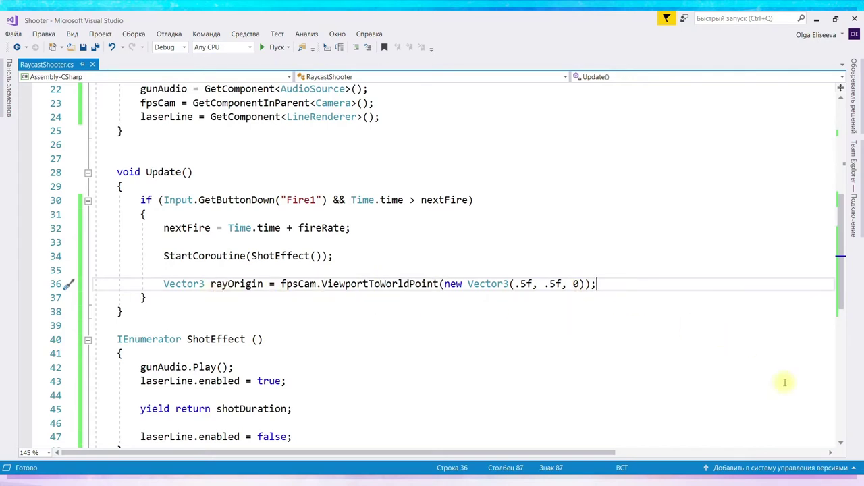
key("Return")
key("Return")
key("ctrl+s")
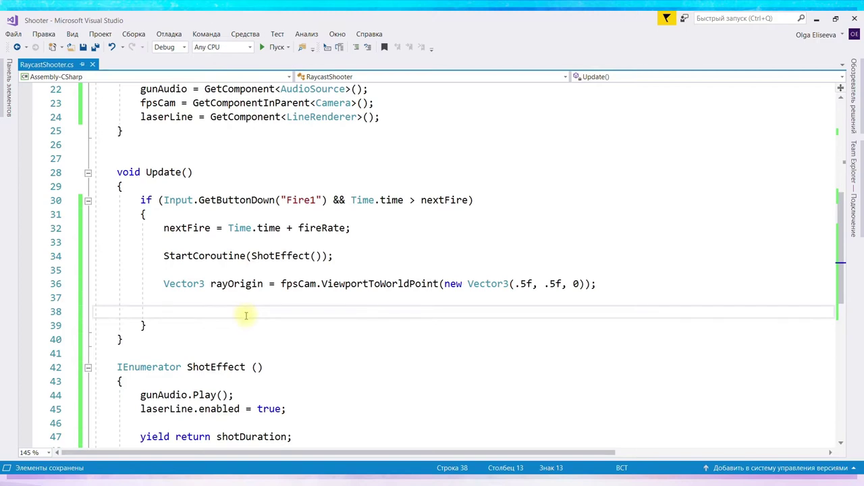
type("RaycastHit hit;")
key("Return")
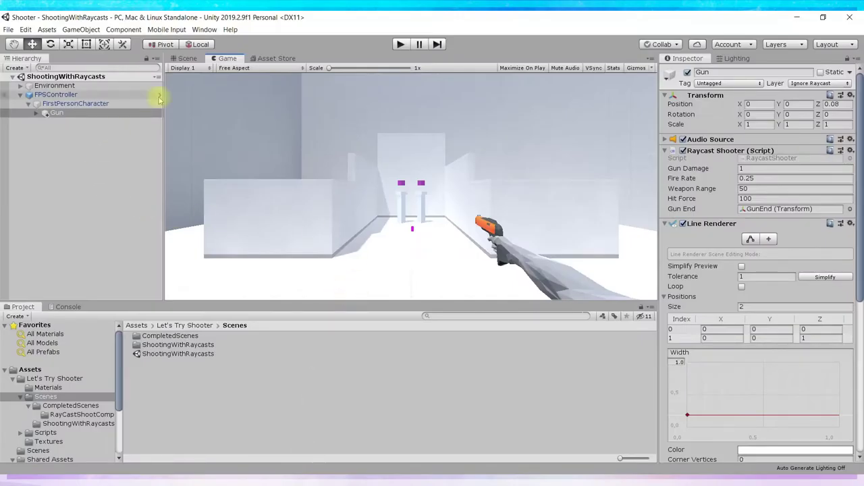
Step: In the Scene view, select Gun's child GunEnd and zoom in to see it at the muzzle
left_click(189, 58)
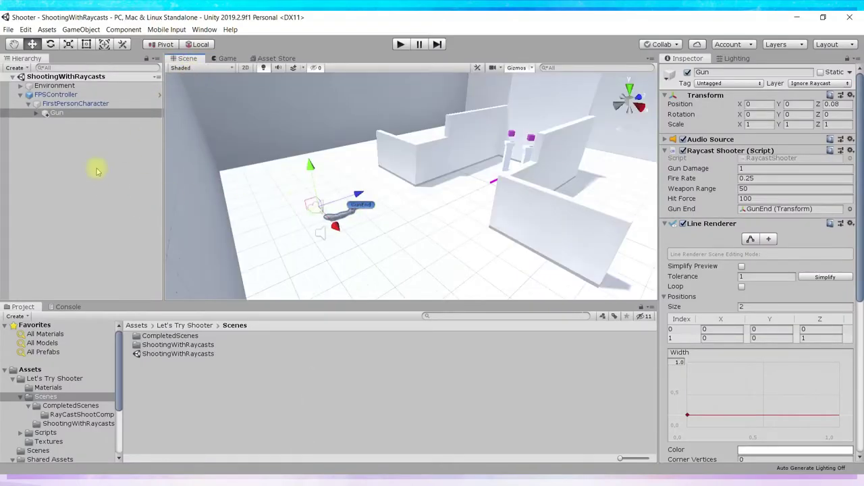
left_click(37, 112)
left_click(70, 121)
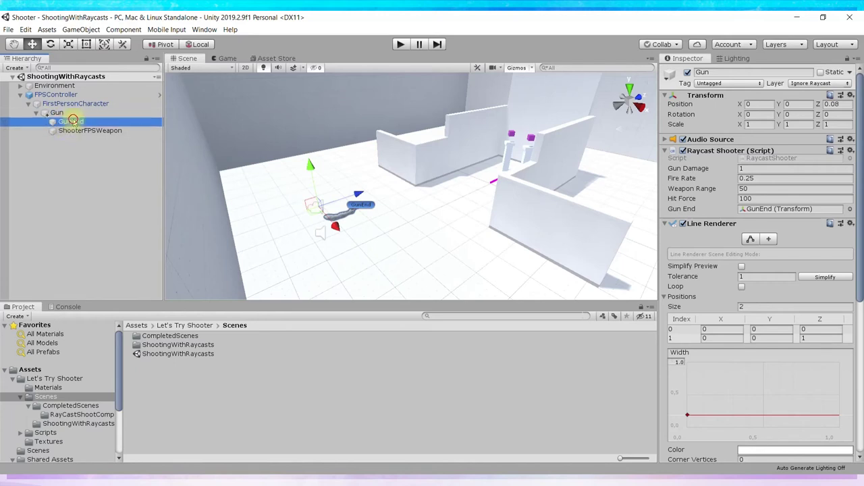
scroll(378, 225, "up", 1)
scroll(379, 225, "up", 3)
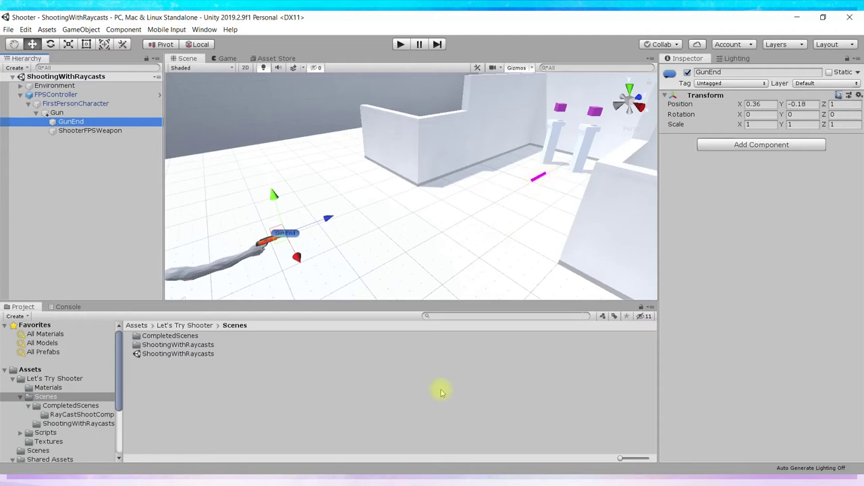
left_click(372, 473)
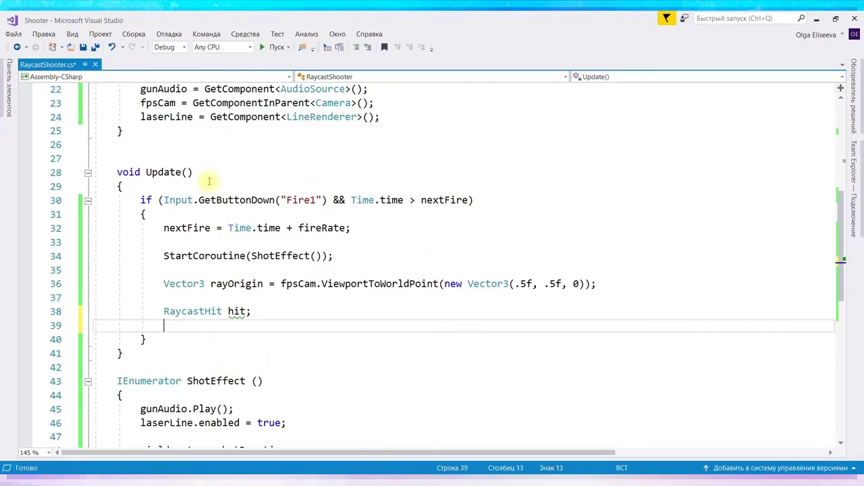
Step: Start a new line 40 with a laserLine.SetPosition call
key("Return")
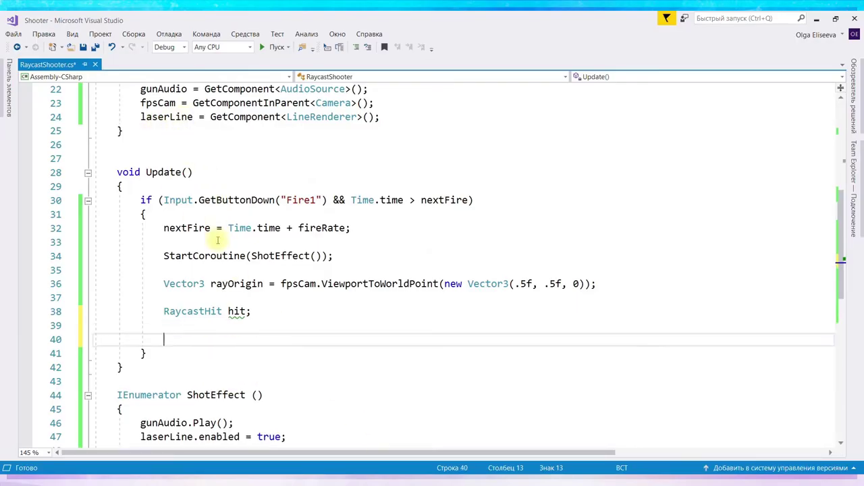
type("laser")
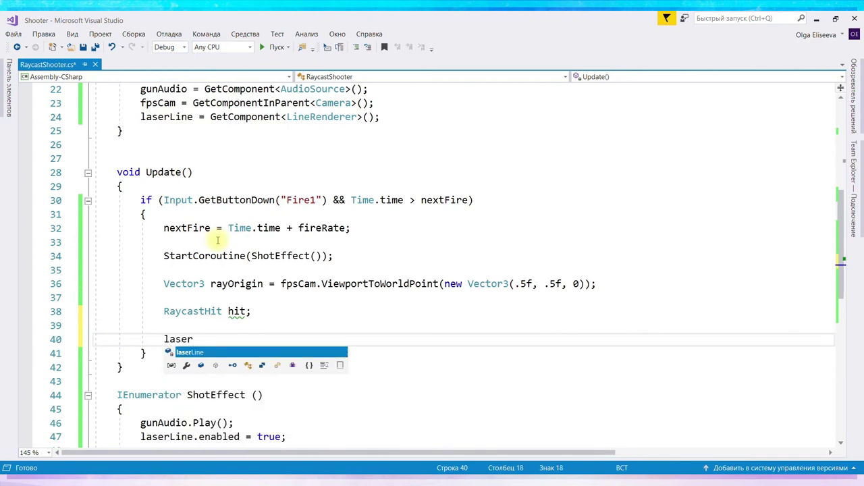
key("Tab")
type(".")
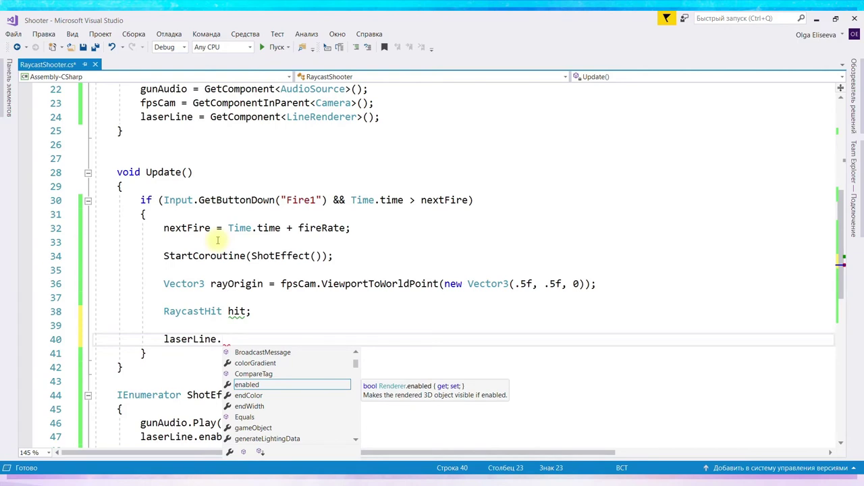
type("Se")
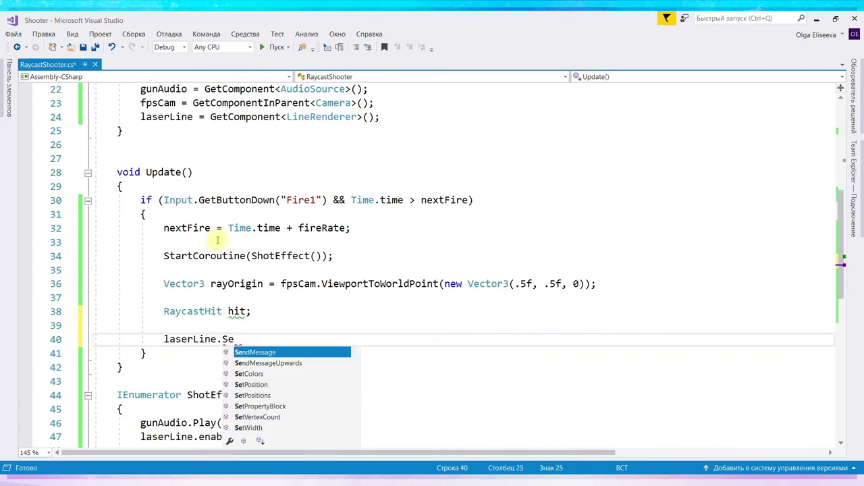
type("t")
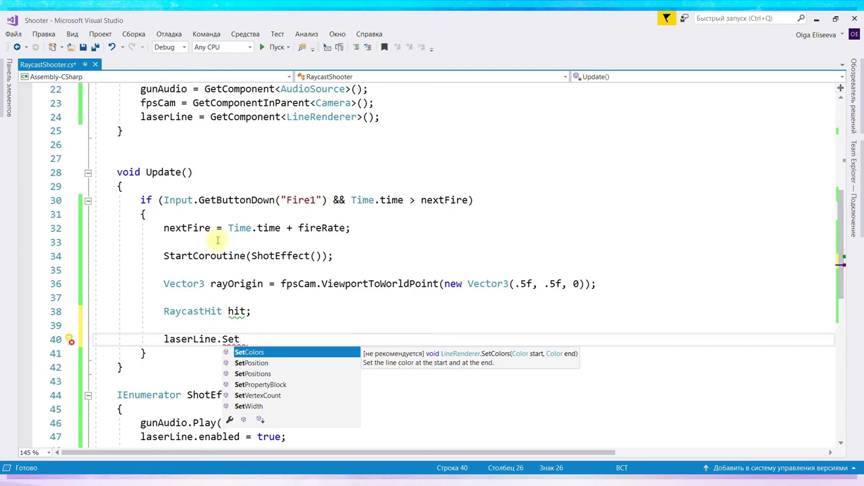
type("P")
key("Tab")
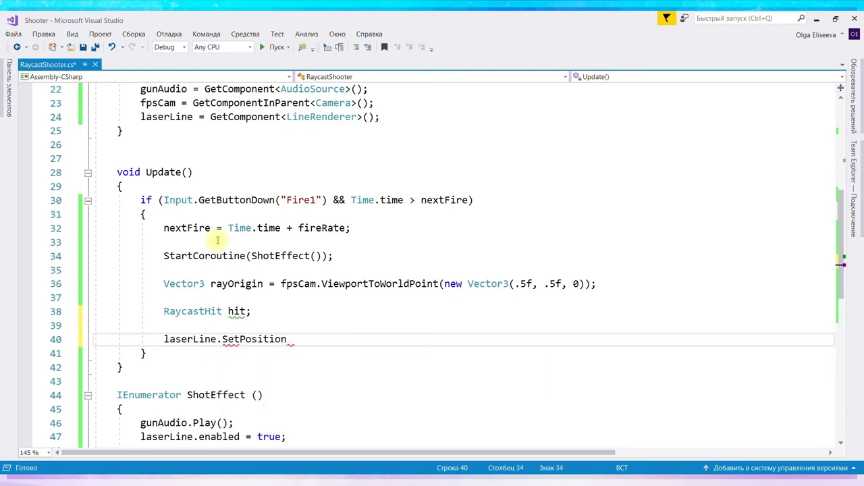
Step: Complete the call with the arguments (0, gunEnd.transform.position);
type("(")
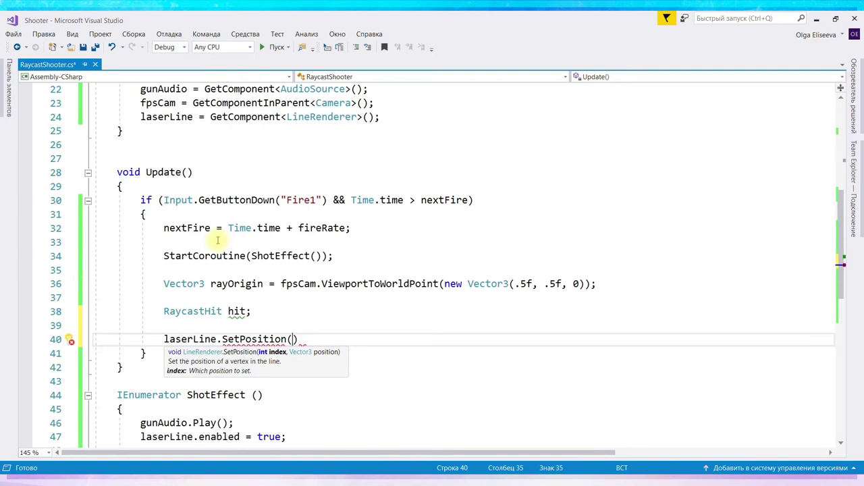
type("0, g")
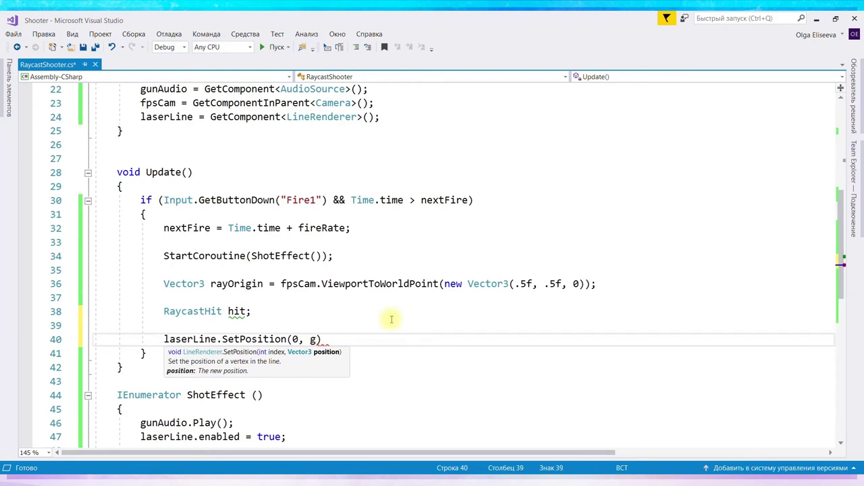
type("un")
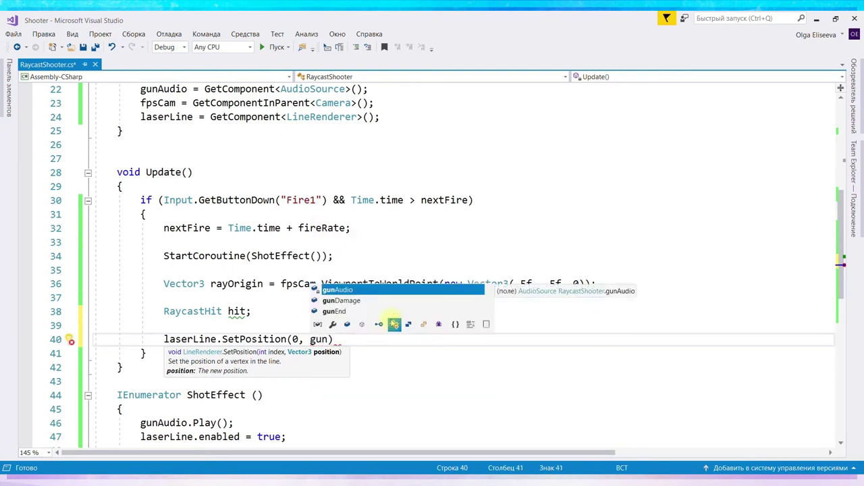
key("Down")
key("Down")
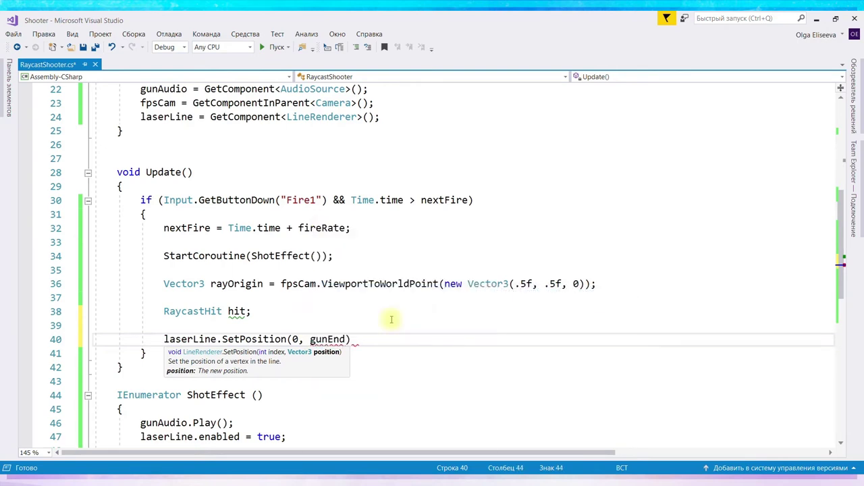
type(".tr")
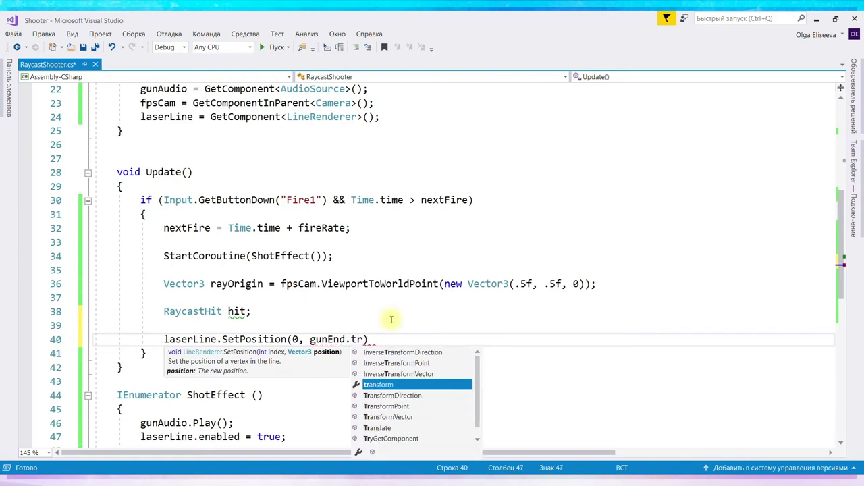
key("Tab")
type(".po")
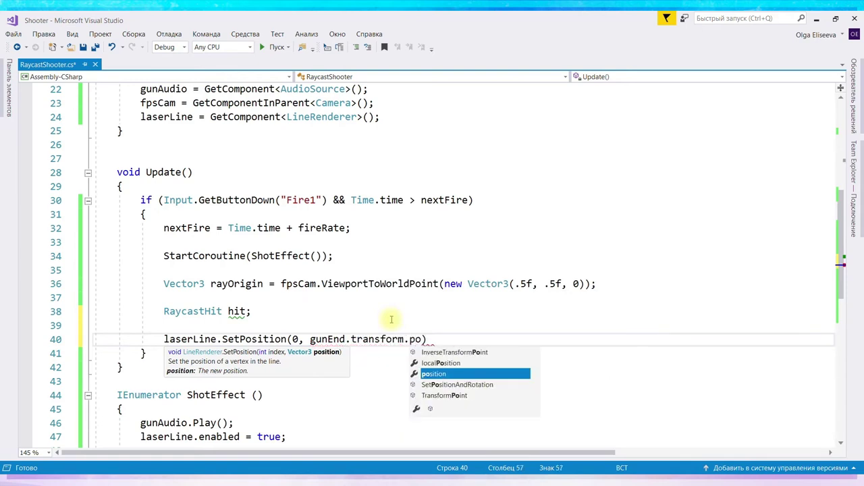
key("Tab")
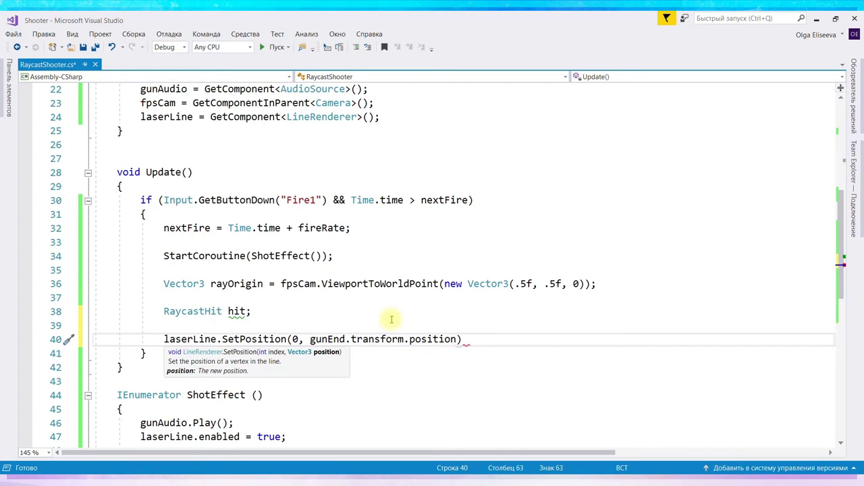
type(");")
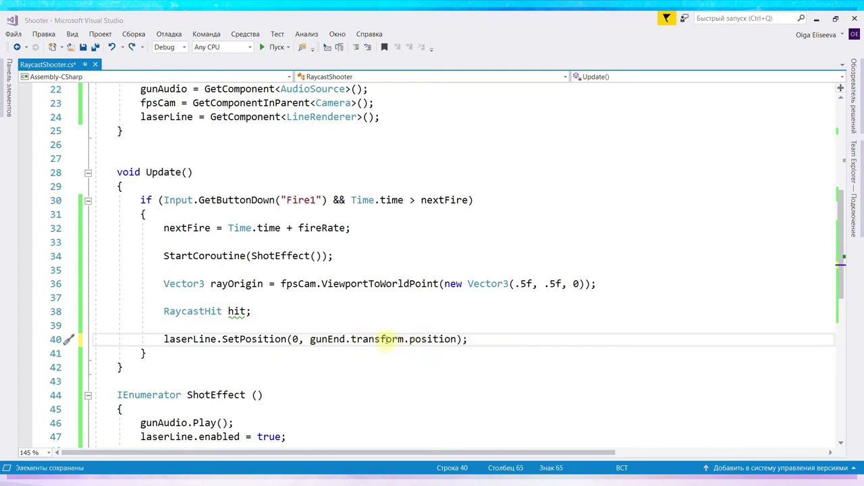
double_click(384, 340)
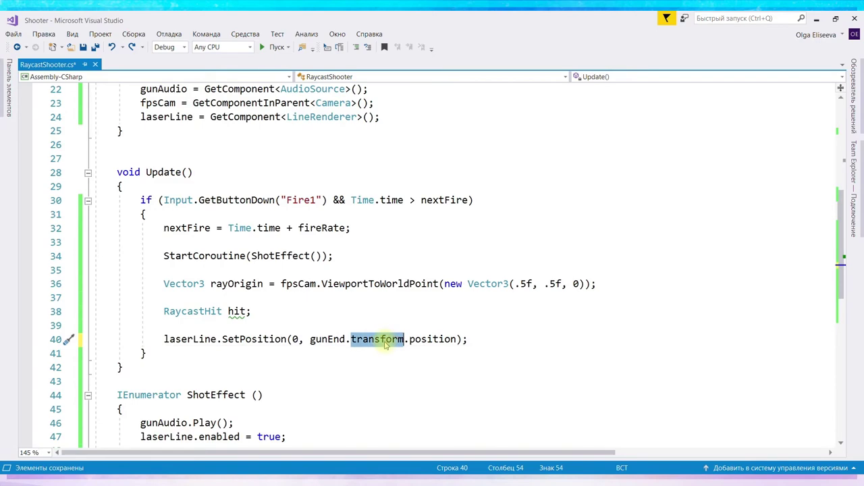
Step: Delete transform so line 40's start point reads gunEnd.position
key("Delete")
key("Delete")
left_click(345, 339)
scroll(382, 243, "up", 2)
scroll(382, 243, "up", 5)
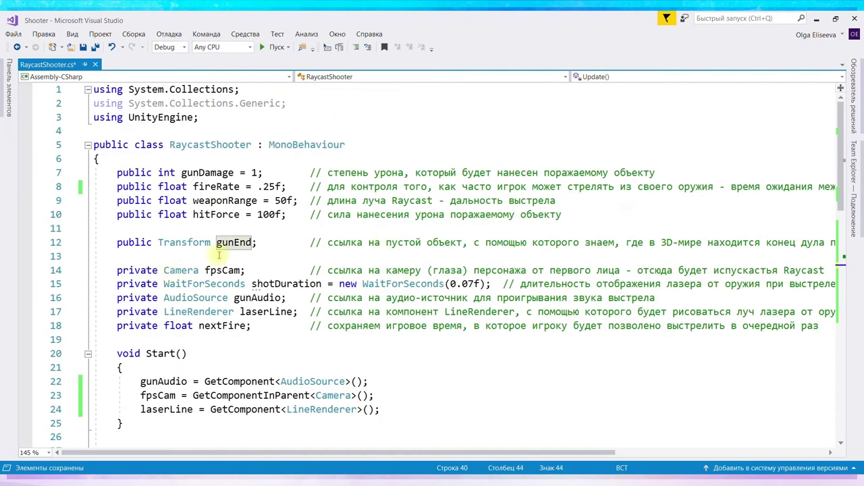
Step: Confirm gunEnd is declared as a Transform, then add a blank line after line 40
mouse_move(166, 243)
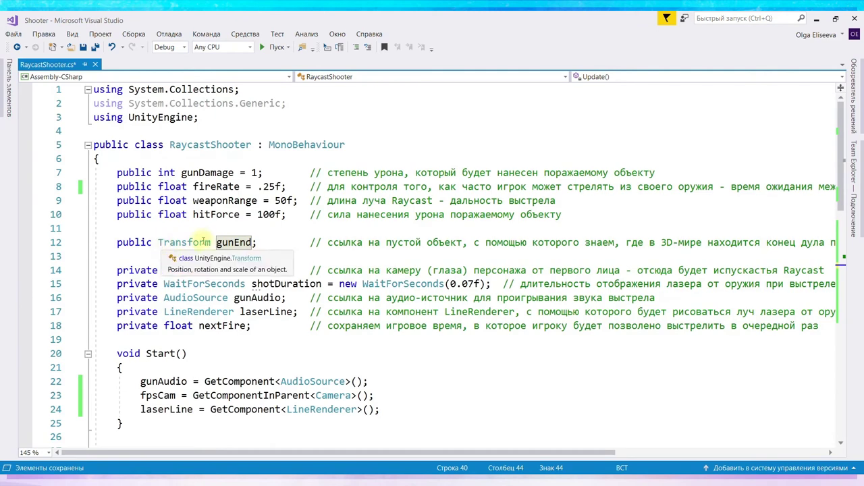
scroll(439, 290, "down", 3)
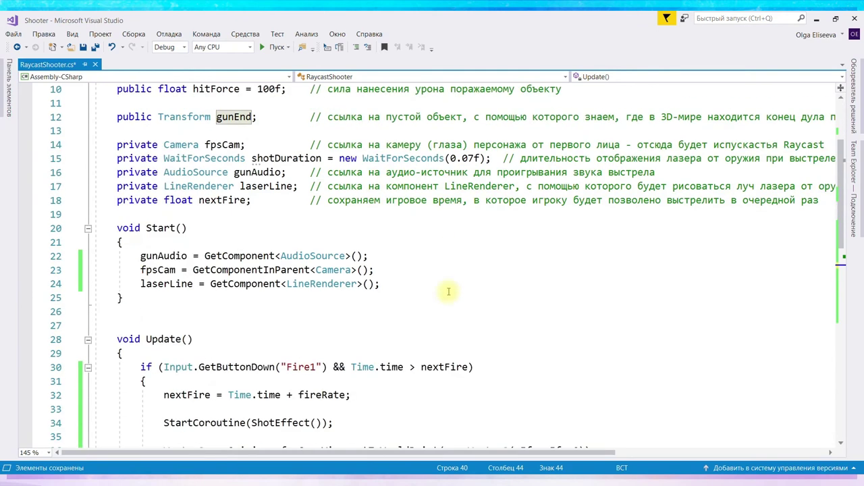
scroll(439, 290, "down", 3)
scroll(439, 290, "down", 2)
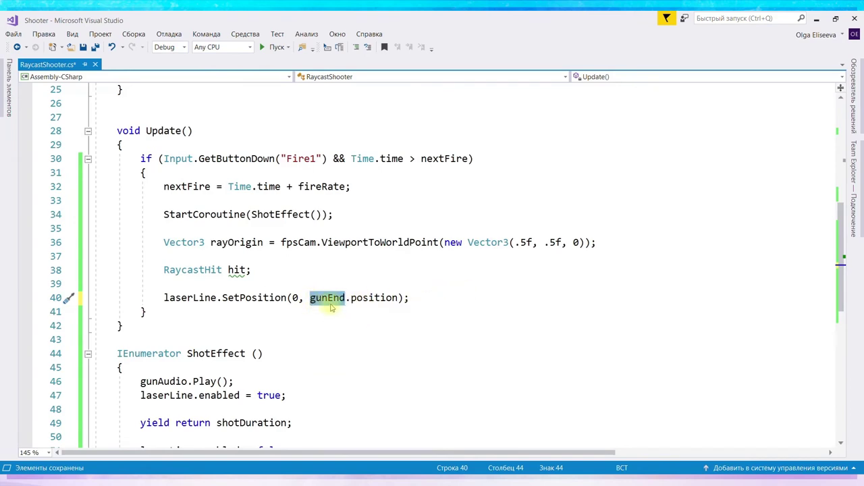
scroll(330, 257, "up", 1)
scroll(330, 257, "up", 7)
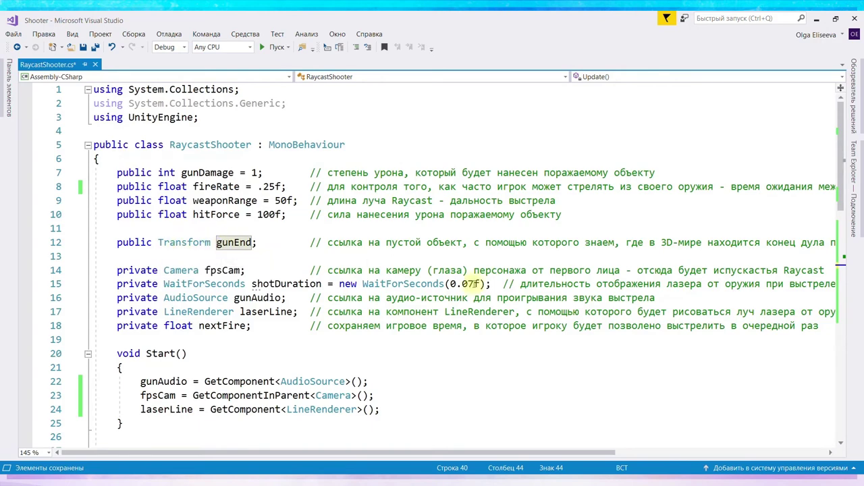
scroll(473, 284, "down", 3)
scroll(472, 283, "down", 4)
scroll(466, 290, "down", 2)
left_click(416, 258)
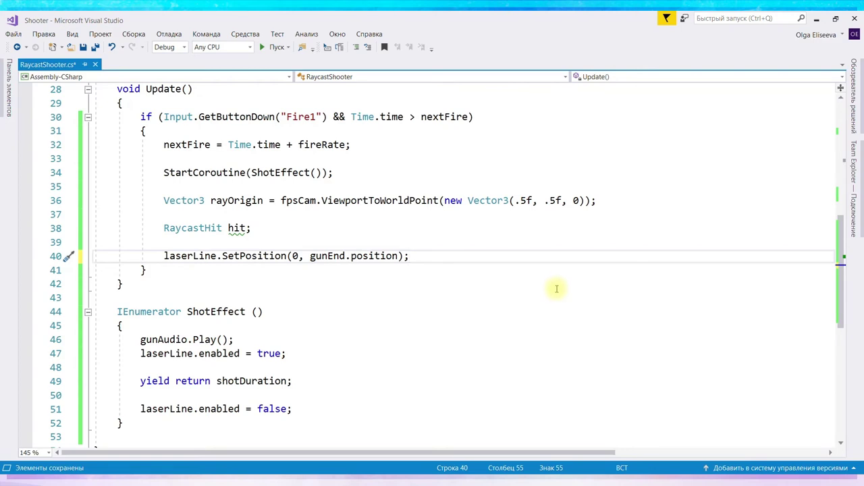
key("Return")
key("Return")
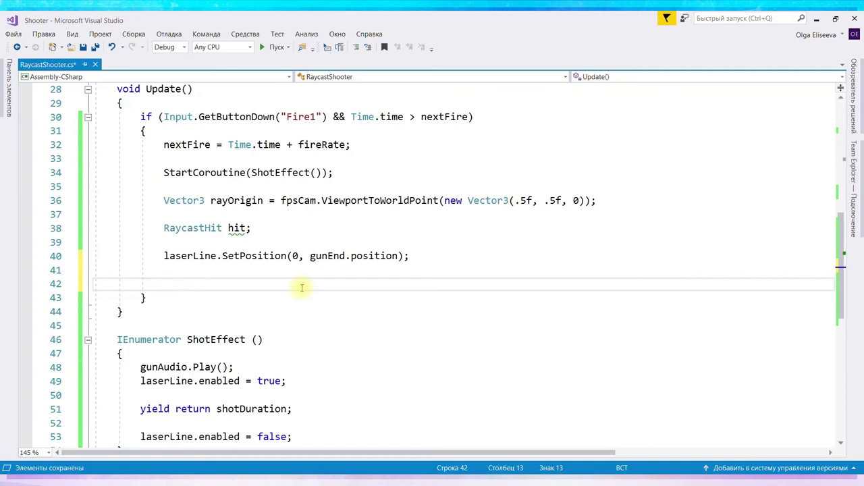
Step: Write if(Physics.Raycast(rayOrigin, )) on line 42, leaving the remaining arguments open
type("if")
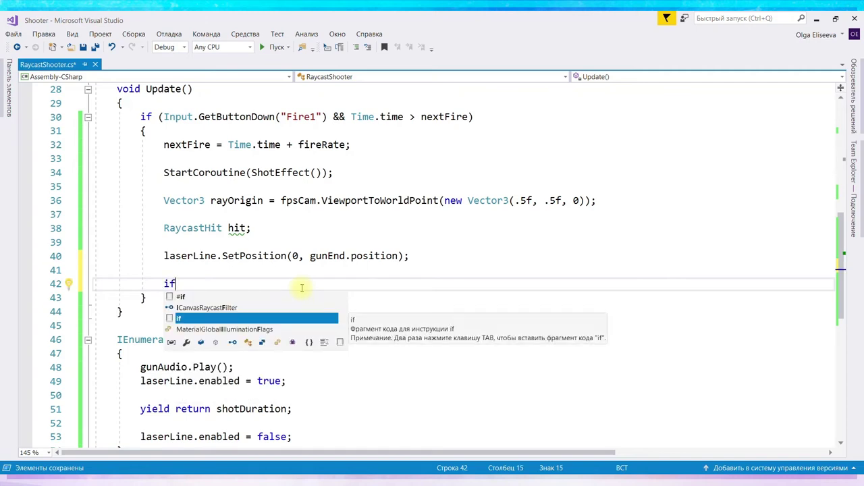
key("BackSpace")
type("(")
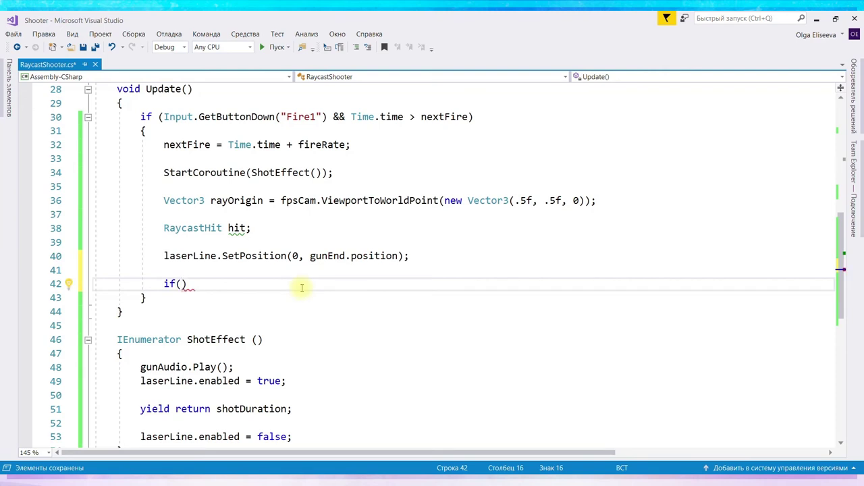
type("Physics.Raycast")
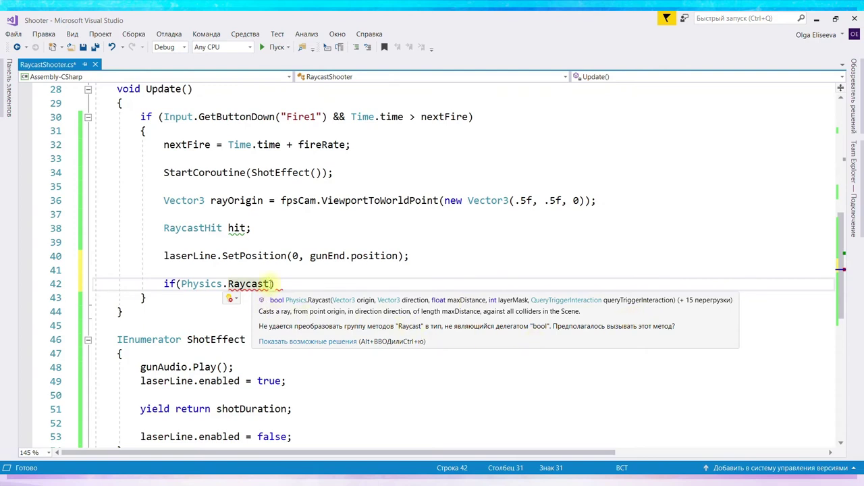
type("()")
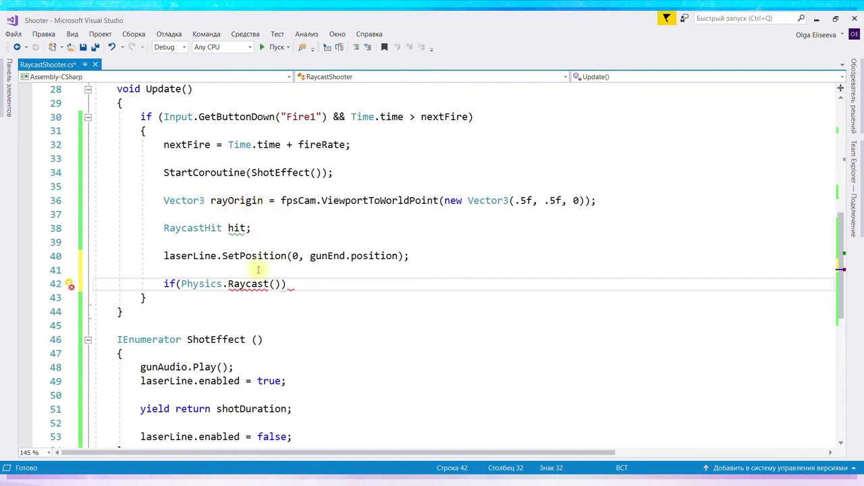
mouse_move(275, 284)
type("ray")
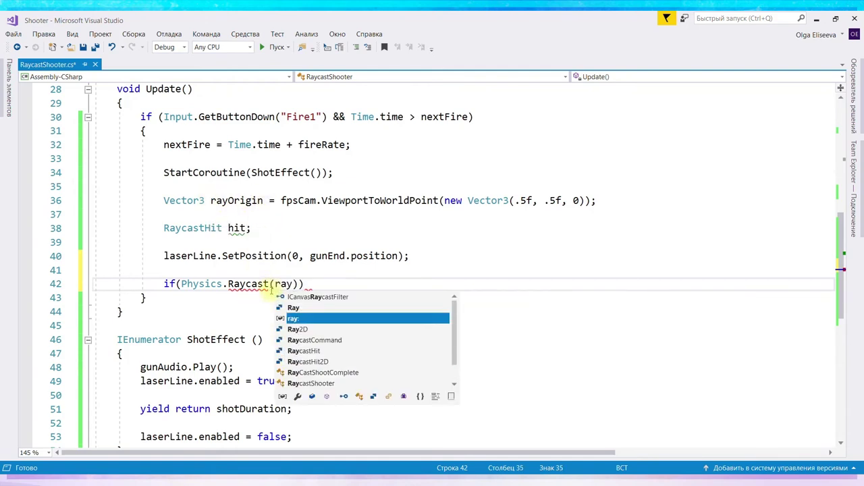
type("O")
key("Tab")
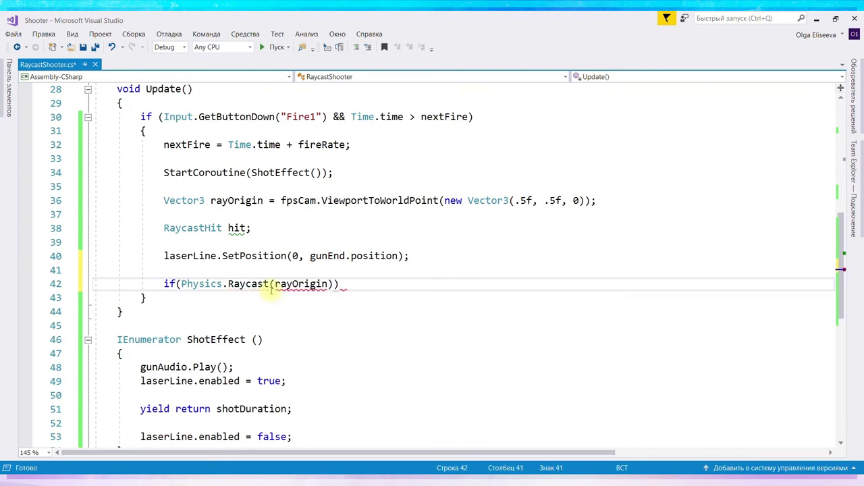
type(",")
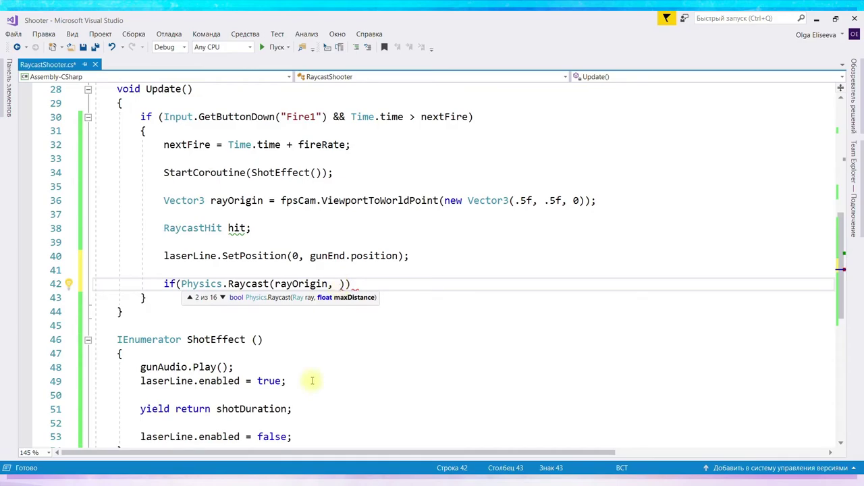
key("alt+Tab")
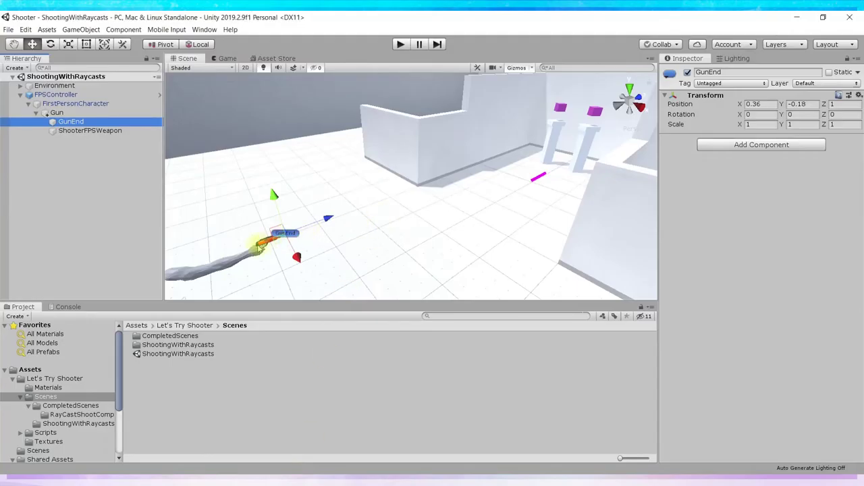
Step: Select FirstPersonCharacter and scroll its Inspector to view the Camera component
left_click(59, 104)
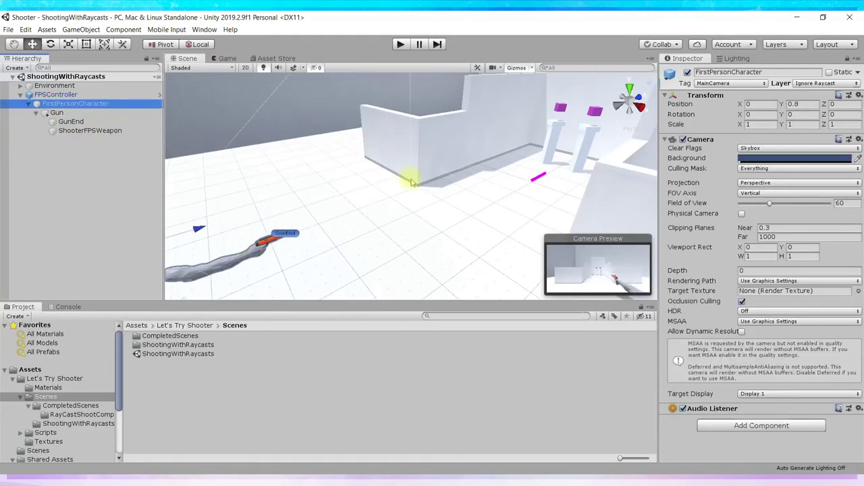
scroll(409, 227, "down", 2)
scroll(408, 228, "down", 1)
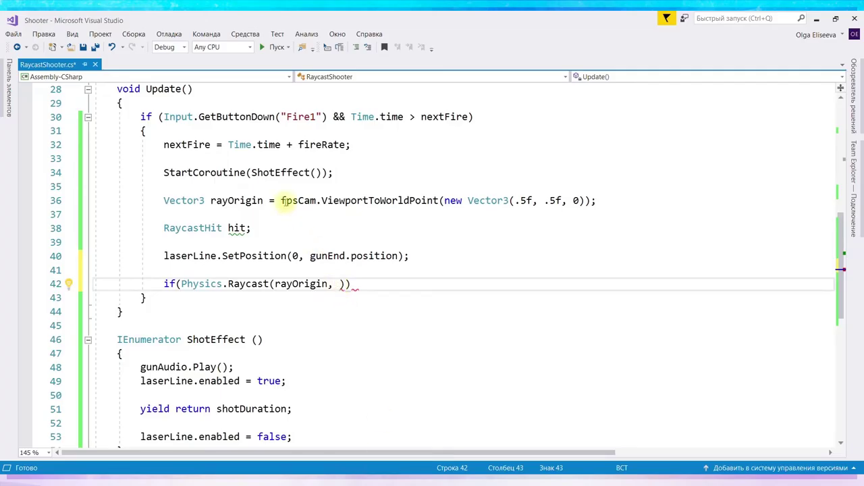
Step: Pass fpsCam.transform.forward as the Raycast direction argument
type("fps")
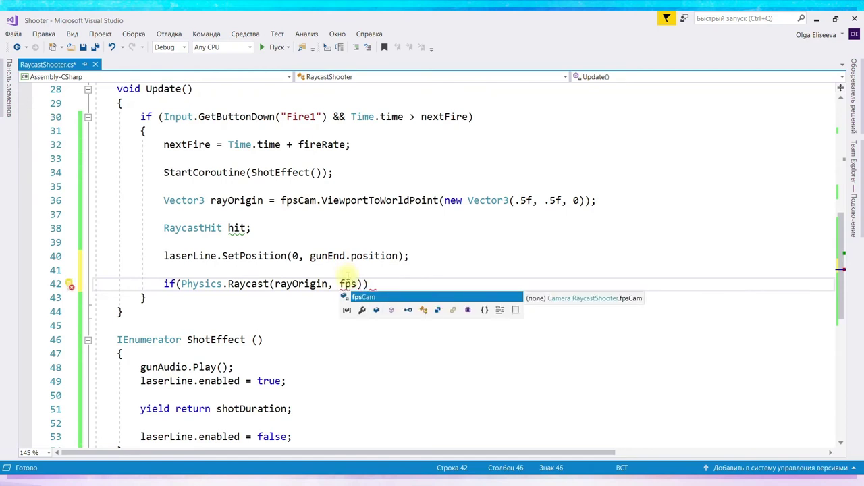
key("Tab")
type(".")
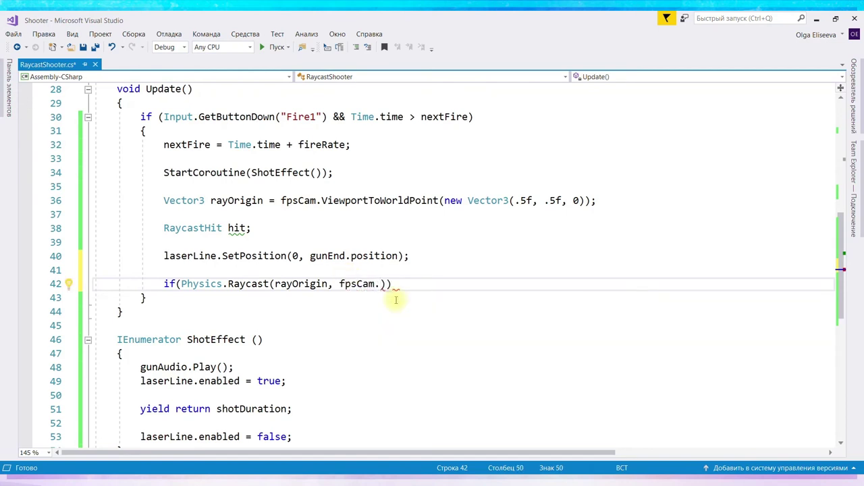
type("tran")
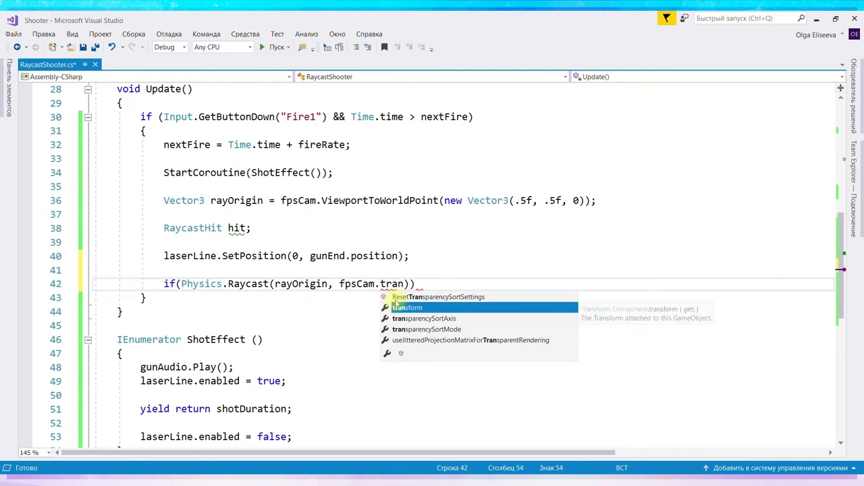
key("Tab")
type(".")
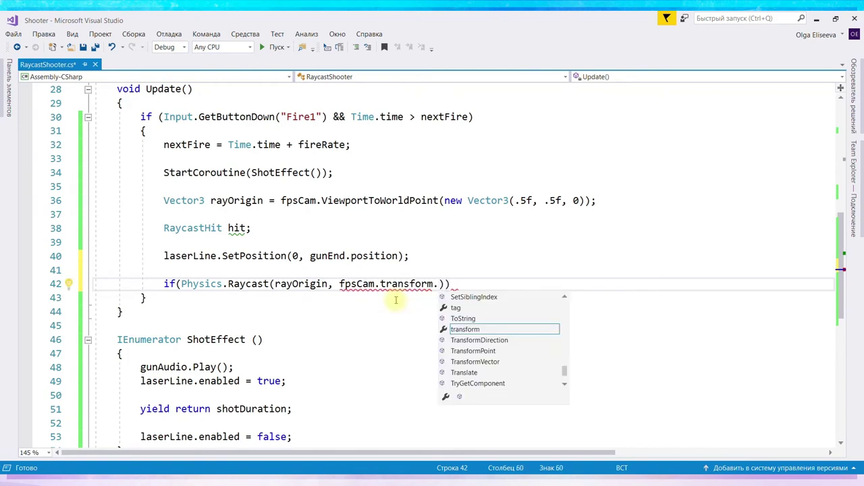
type("for")
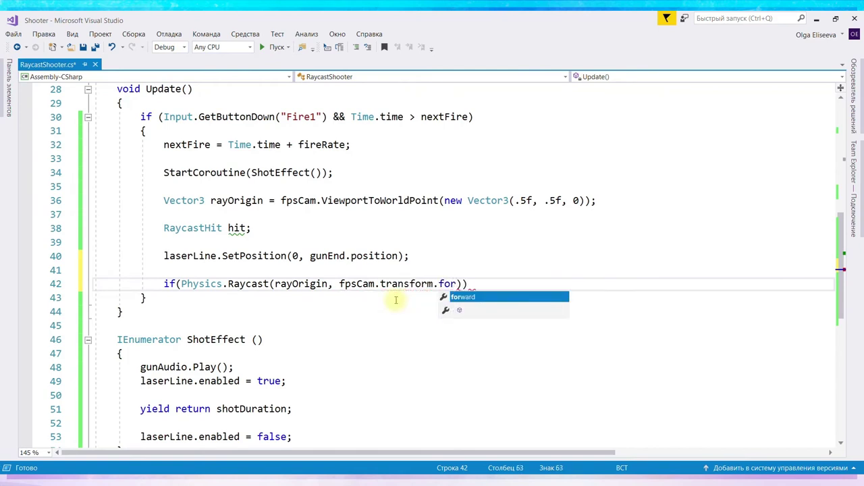
type("ward")
type(",")
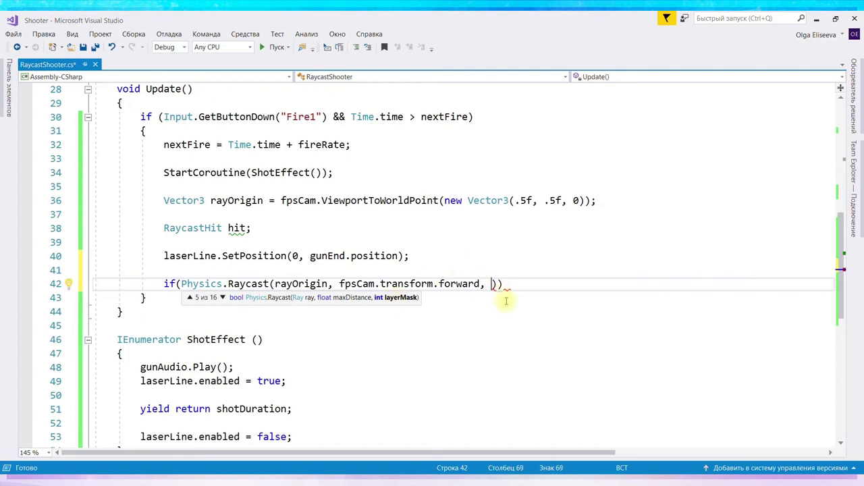
scroll(517, 244, "up", 5)
scroll(518, 245, "up", 3)
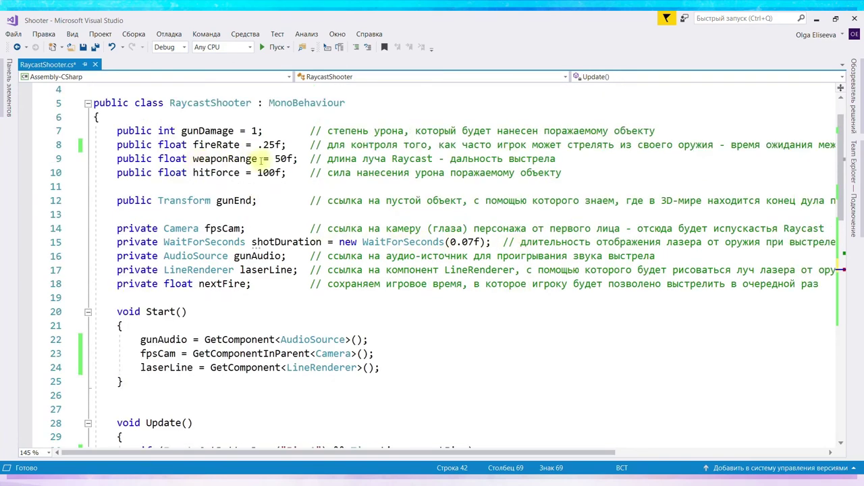
scroll(492, 227, "down", 5)
scroll(486, 238, "down", 3)
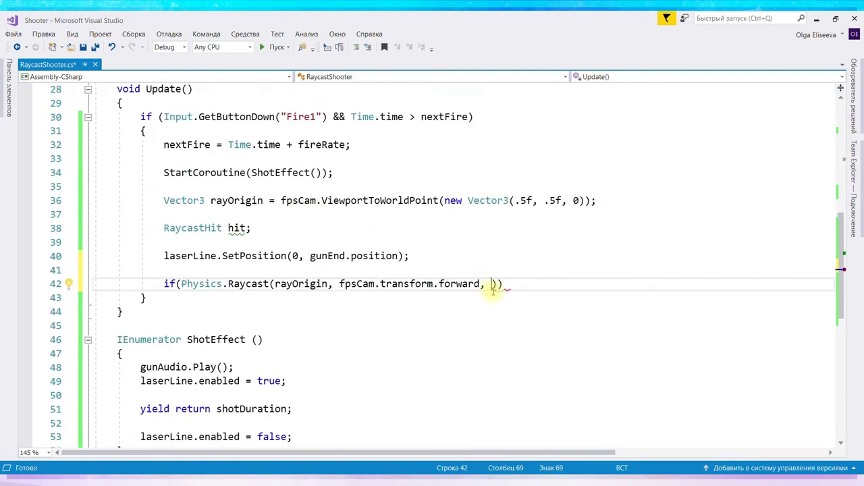
Step: Add weaponRange and out hit as the final arguments, then look up Raycast's documentation
type("wea")
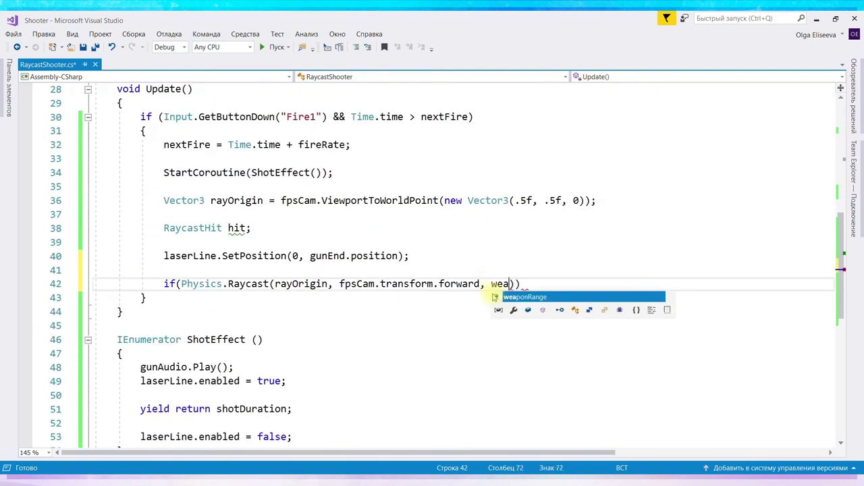
key("Tab")
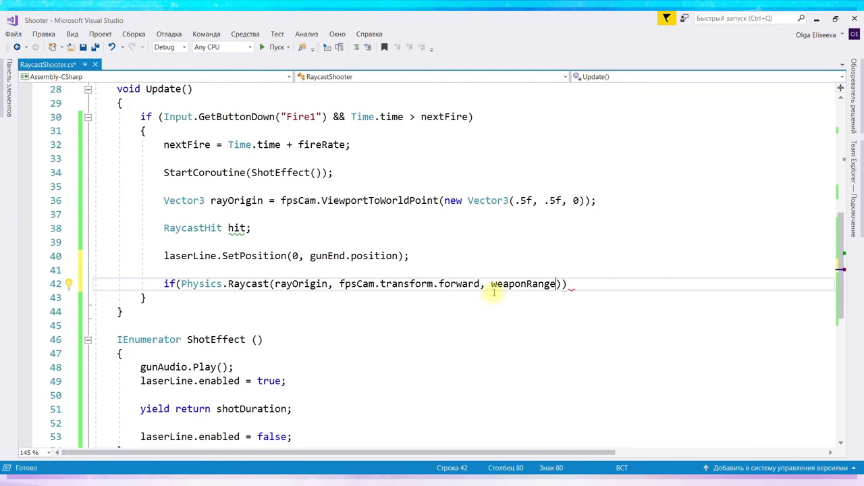
type(",")
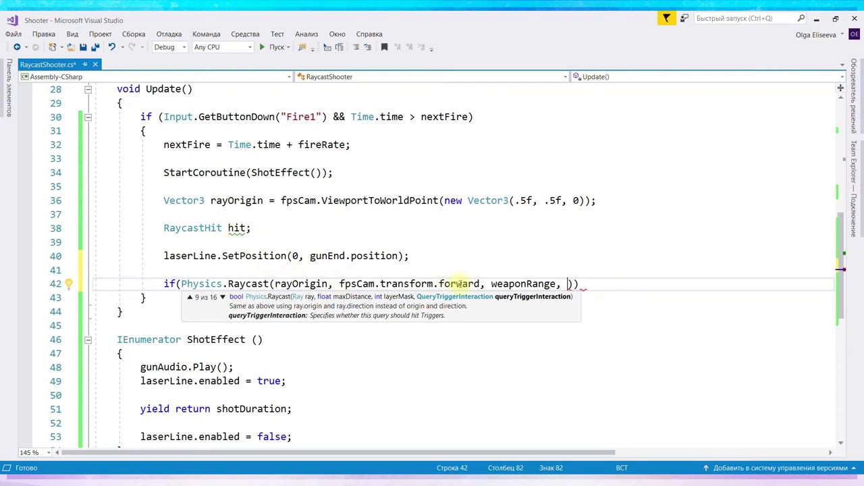
type("out")
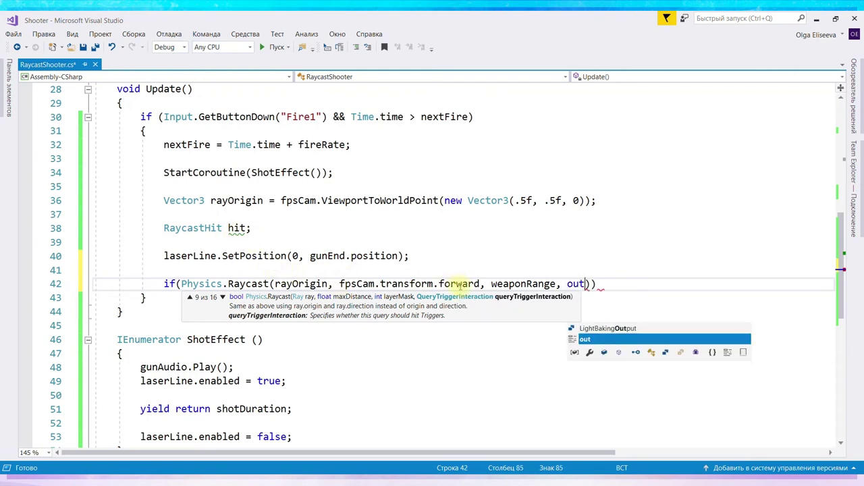
type(" hit")
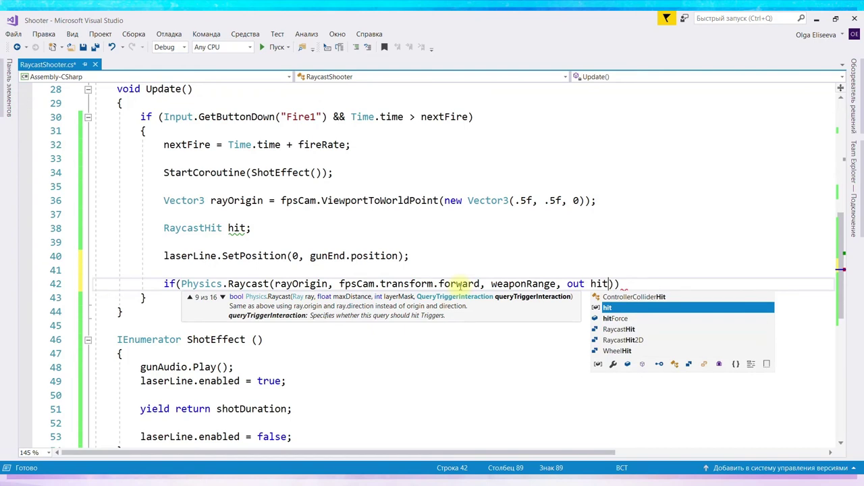
key("Escape")
double_click(230, 283)
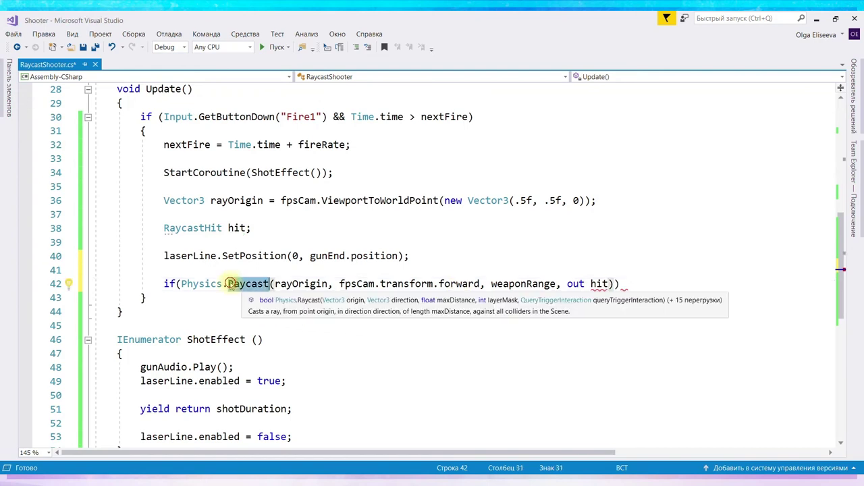
left_click(230, 284)
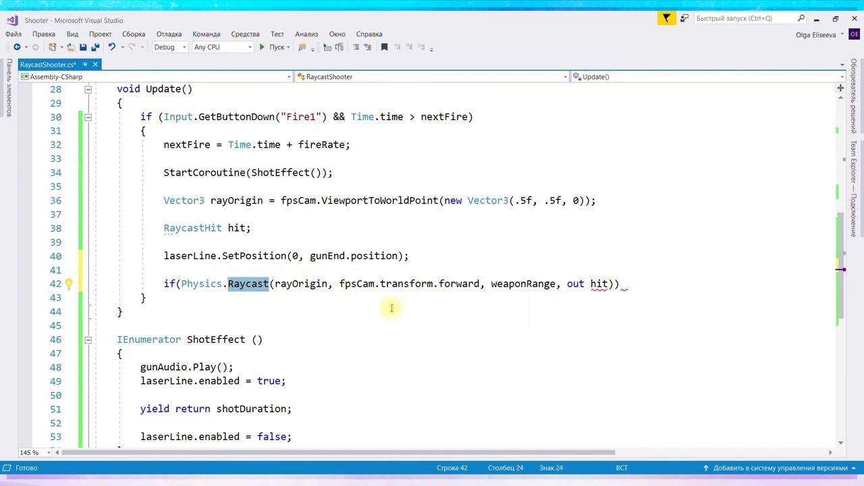
mouse_move(493, 284)
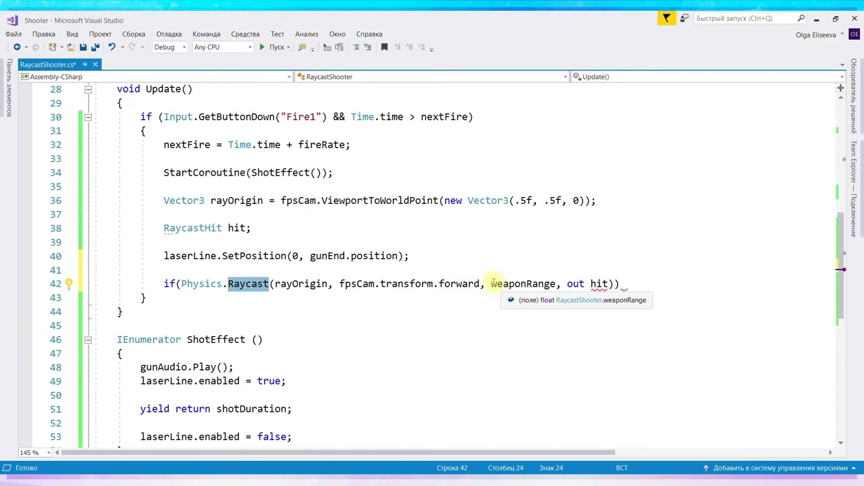
key("alt+Tab")
scroll(646, 276, "up", 5)
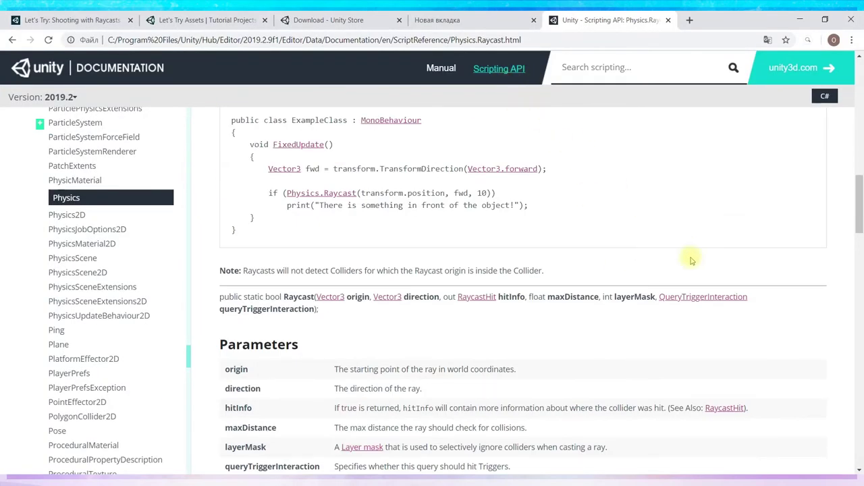
Step: Scroll the Physics.Raycast page and highlight 'out RaycastHit hitInfo' in the overload signature
scroll(689, 261, "up", 5)
scroll(685, 260, "up", 5)
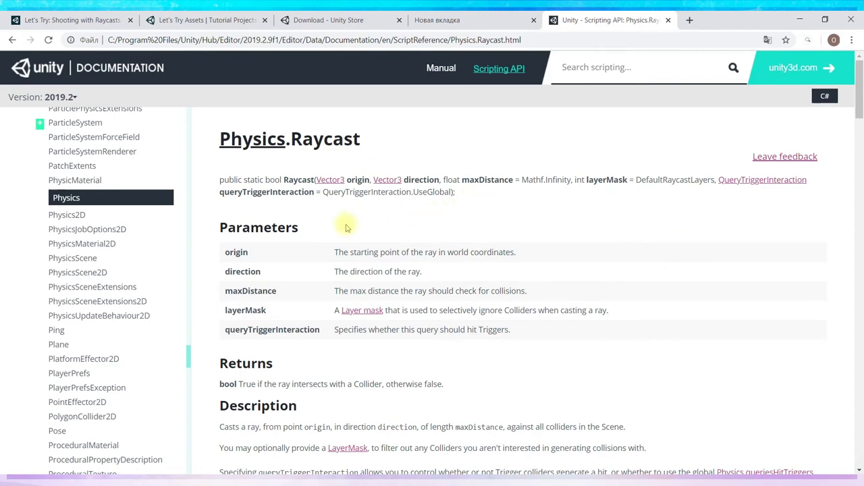
scroll(346, 228, "down", 2)
scroll(473, 217, "down", 3)
scroll(474, 215, "down", 2)
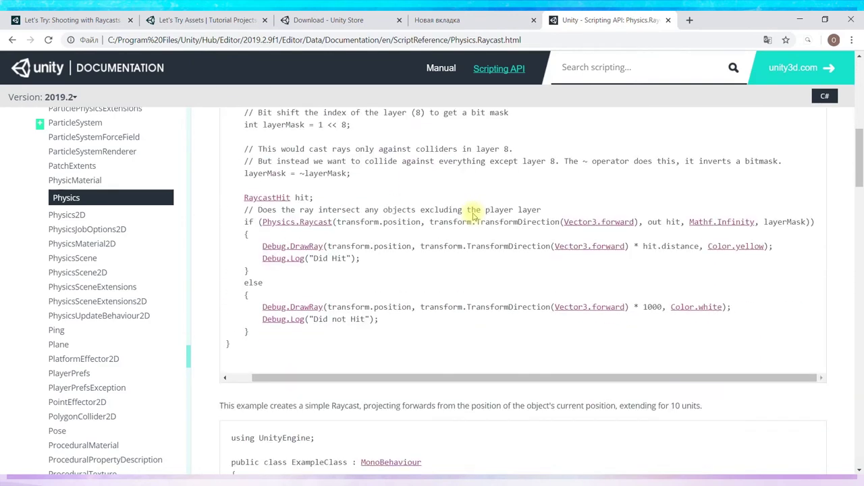
scroll(521, 255, "down", 2)
scroll(523, 258, "down", 1)
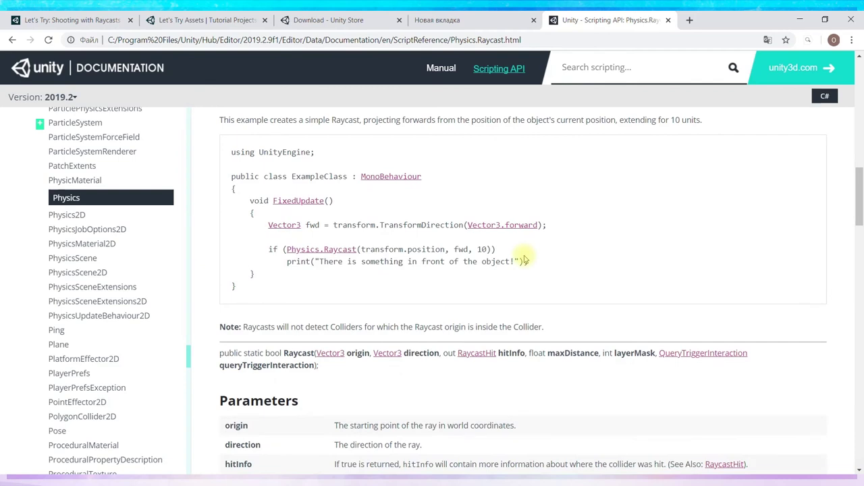
scroll(648, 266, "down", 2)
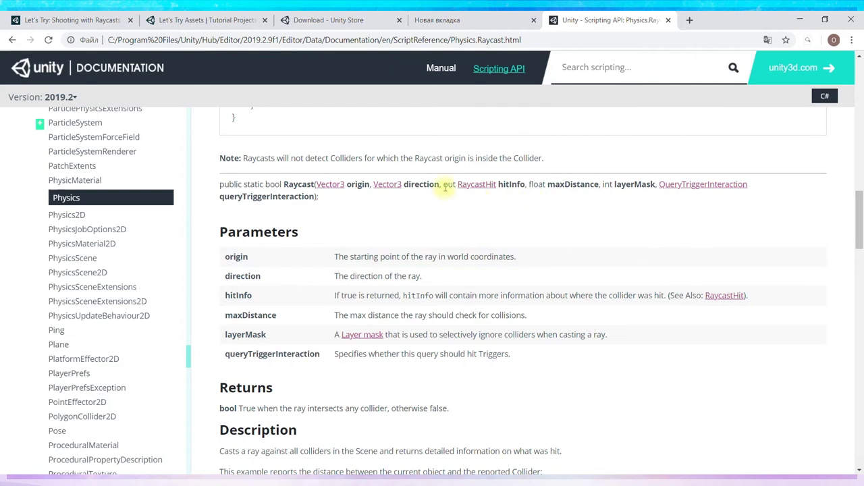
left_click_drag(444, 187, 526, 187)
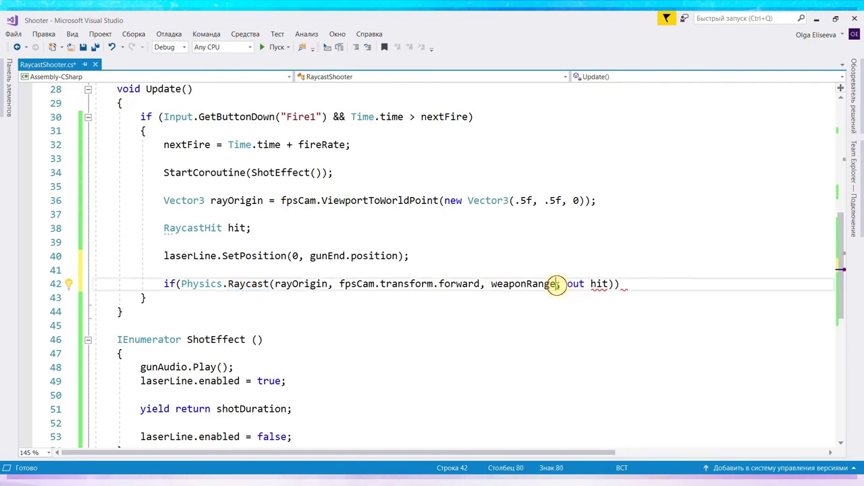
Step: Move the out hit argument to sit right after fpsCam.transform.forward
left_click_drag(559, 284, 598, 283)
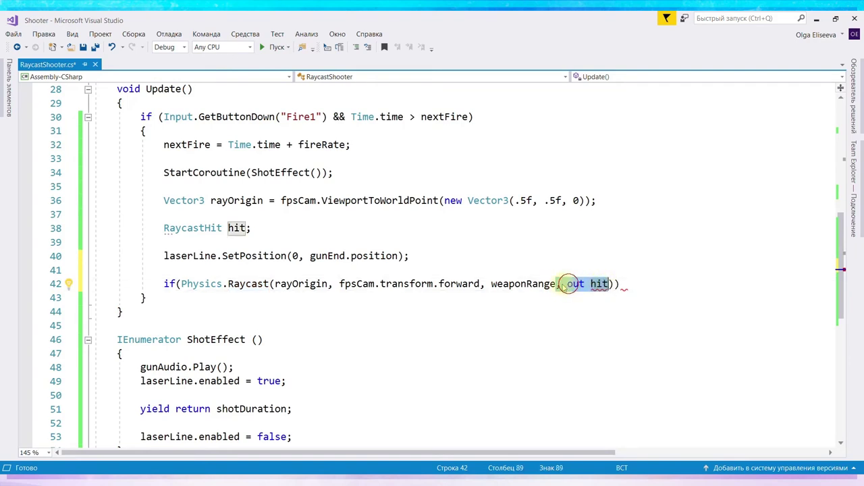
left_click_drag(483, 289, 483, 289)
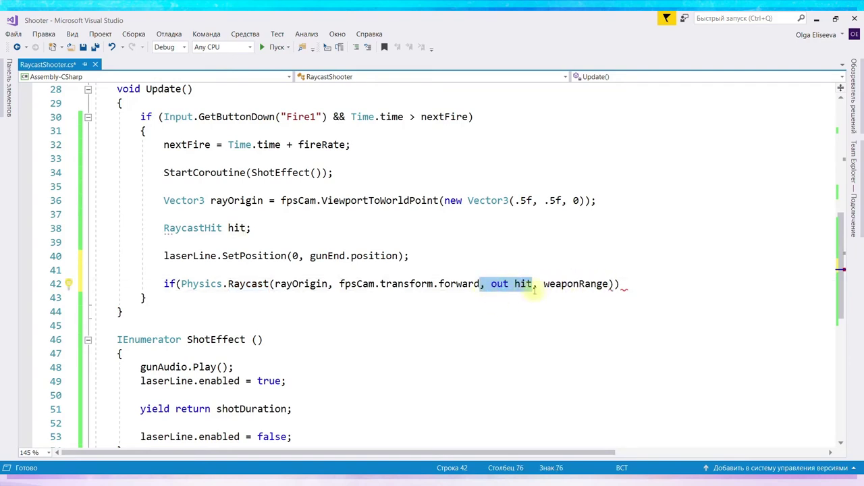
left_click(539, 284)
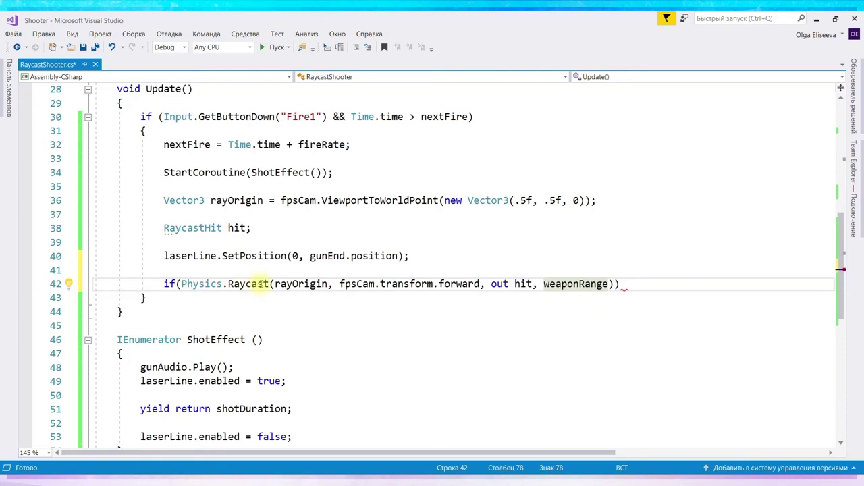
Step: Review the rayOrigin, direction, hit and weaponRange arguments, then start a line below the if
double_click(289, 283)
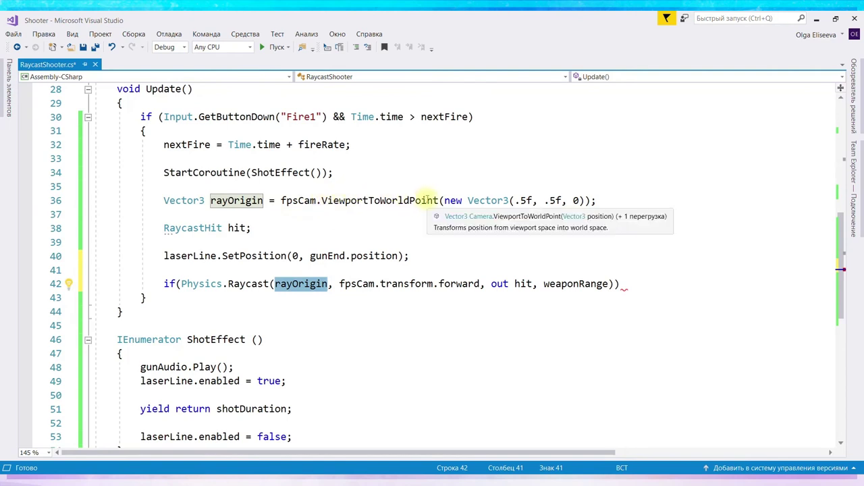
left_click_drag(341, 283, 478, 289)
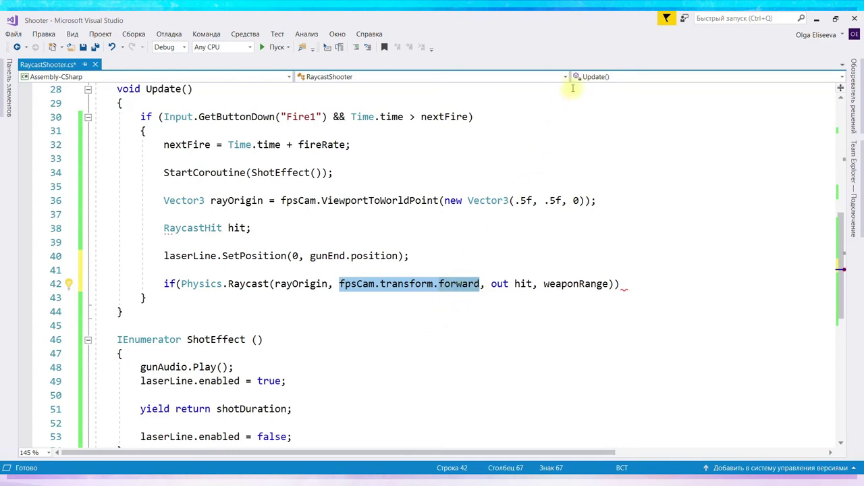
double_click(522, 284)
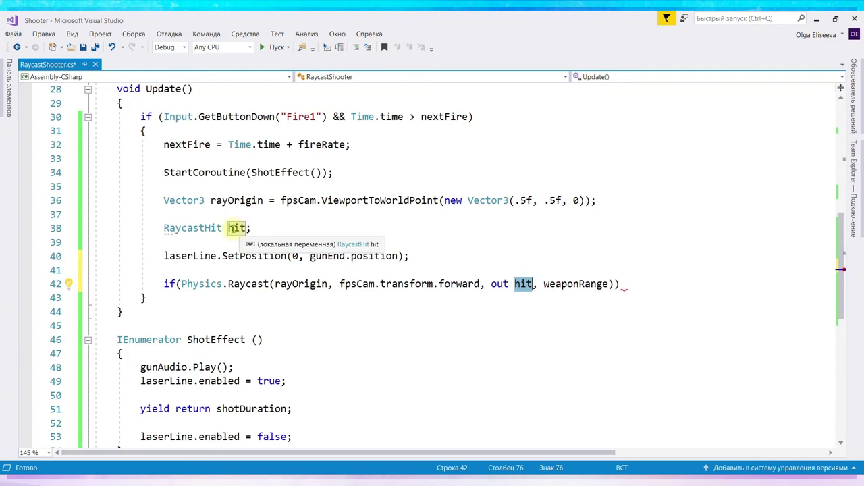
double_click(589, 283)
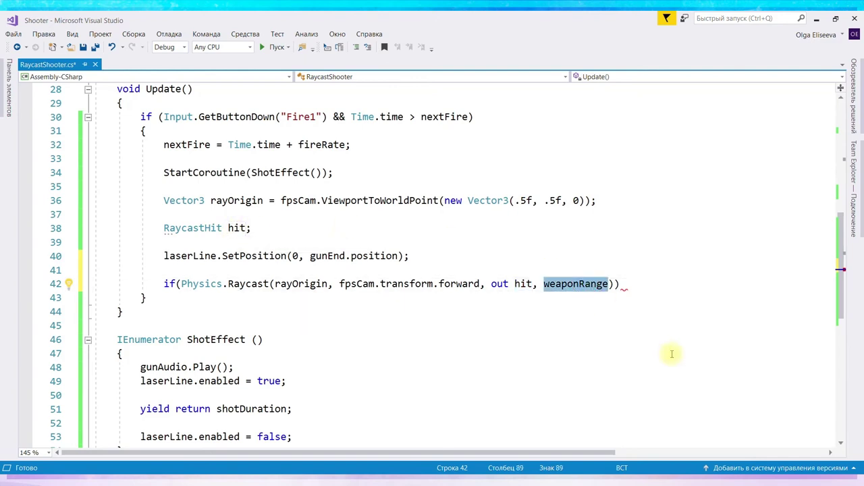
left_click(630, 288)
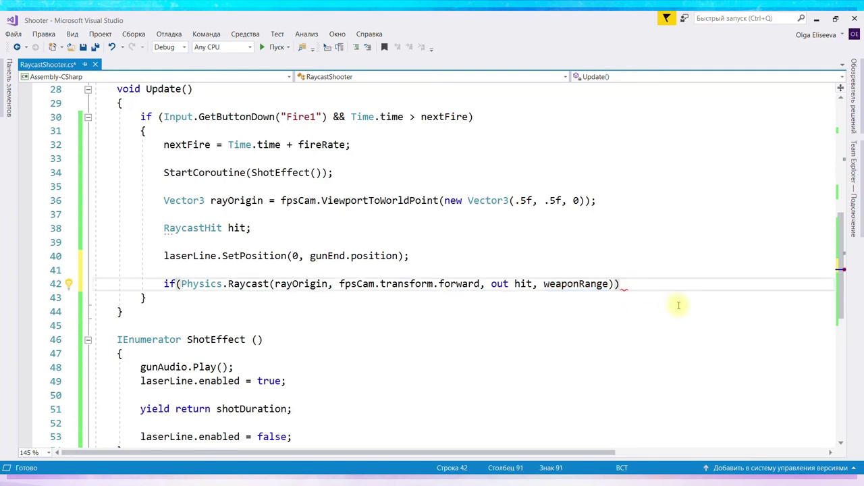
key("Return")
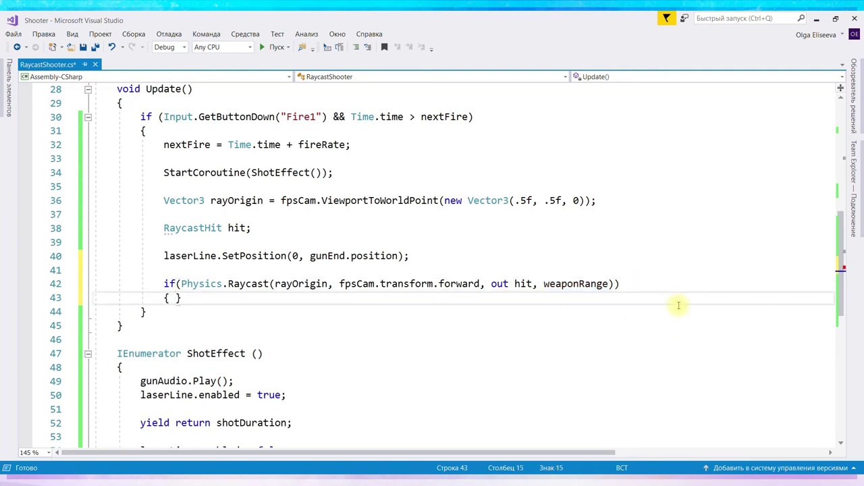
Step: Inside the if-block, write laserLine.SetPosition(1, hit.point); and save RaycastShooter.cs
key("Return")
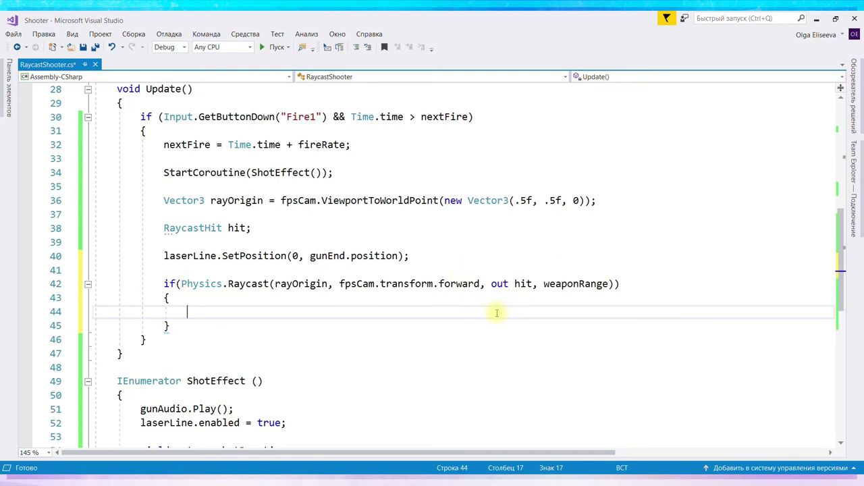
mouse_move(230, 289)
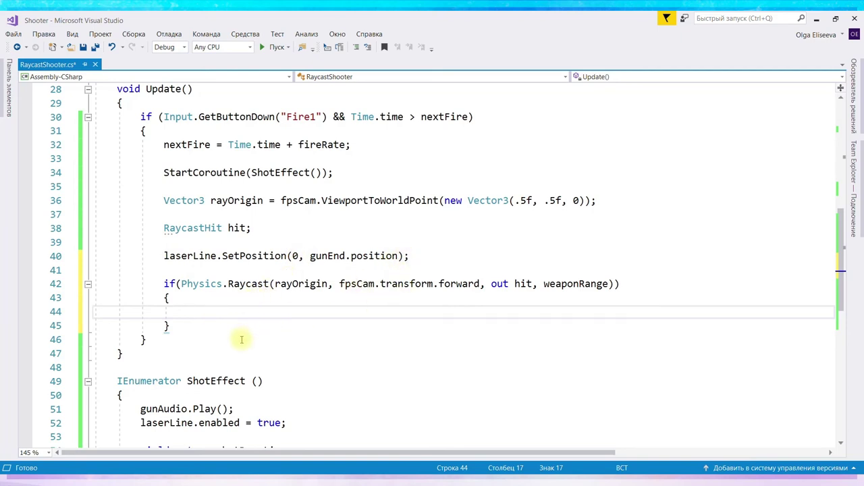
type("lase")
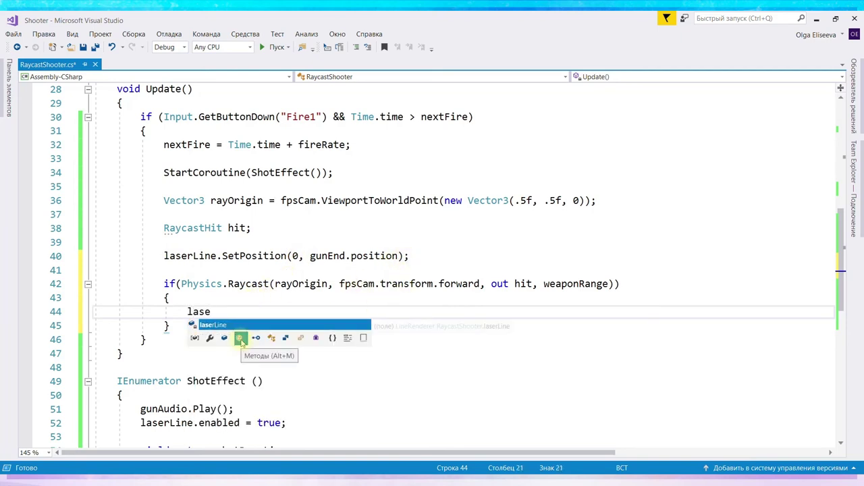
key("Tab")
type(".Se")
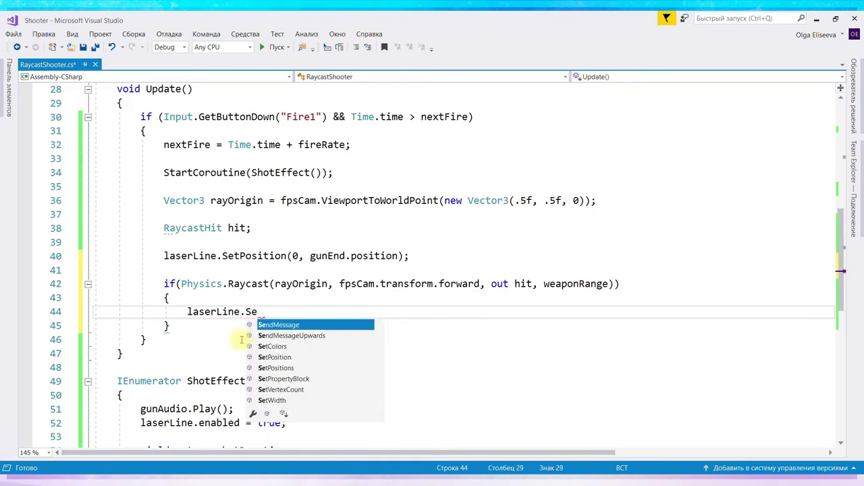
type("tp")
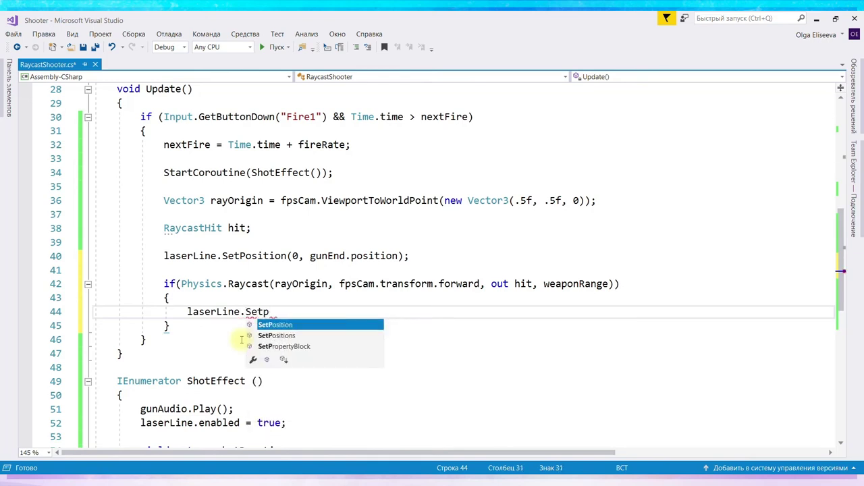
key("Tab")
type("(1")
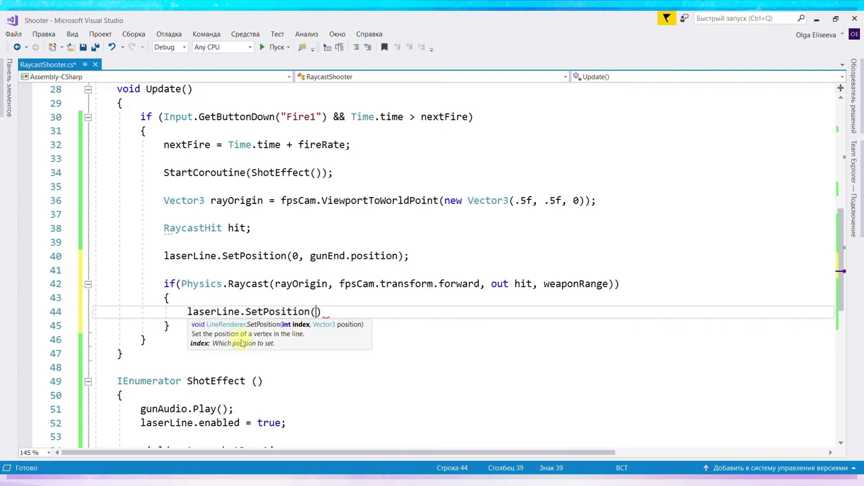
type(", ")
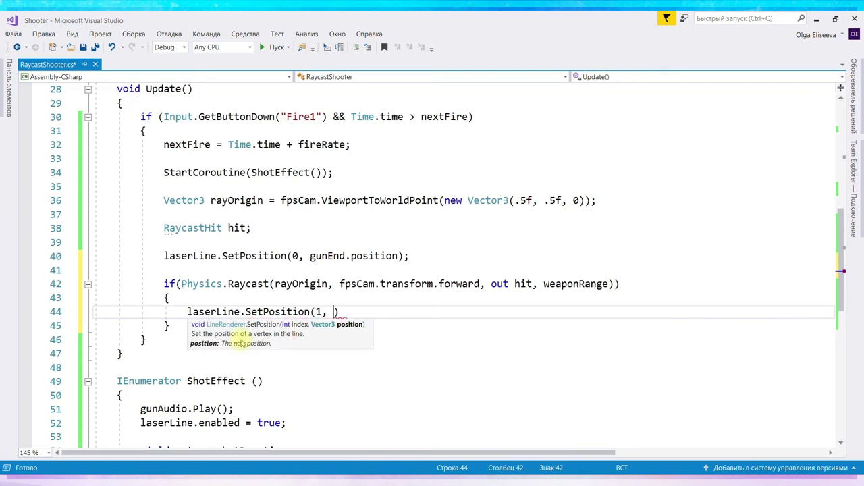
type("hit")
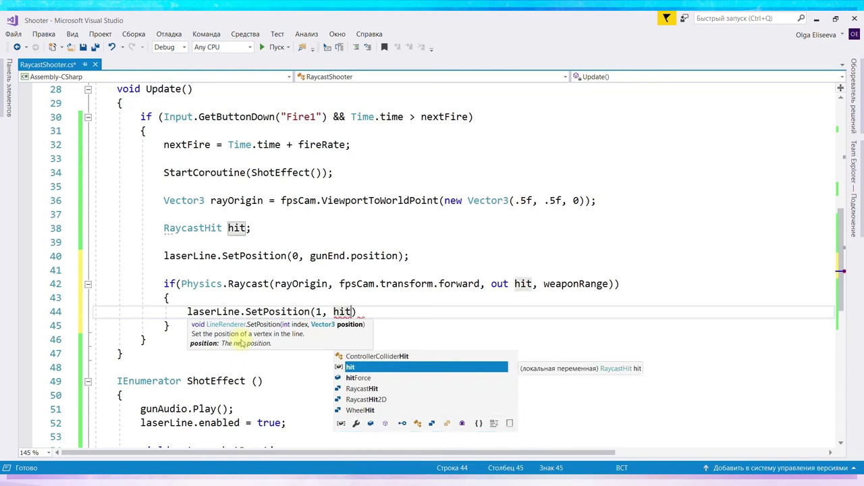
type(".")
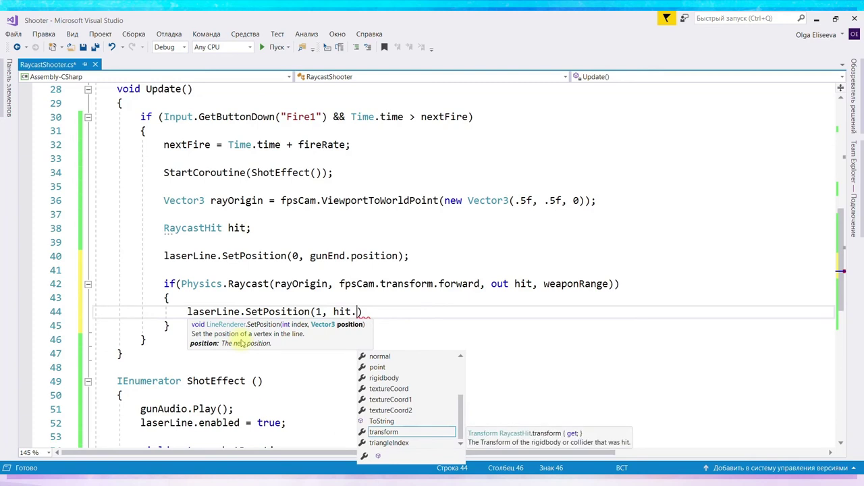
type("point")
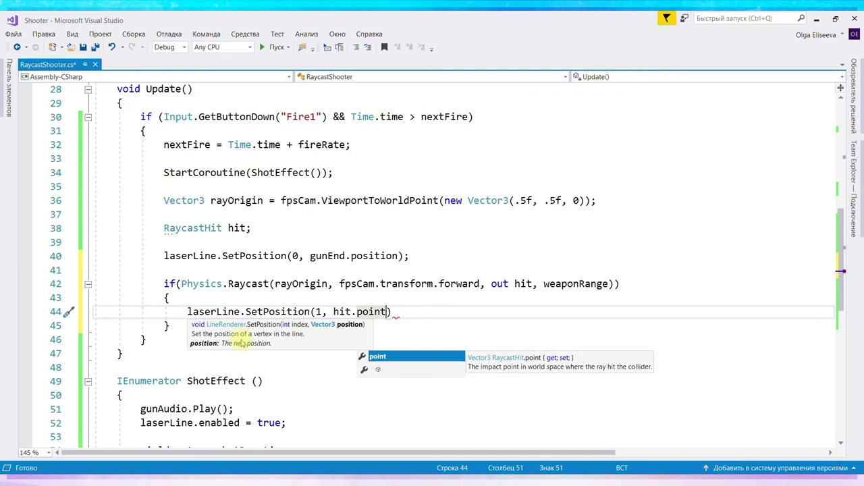
type(");")
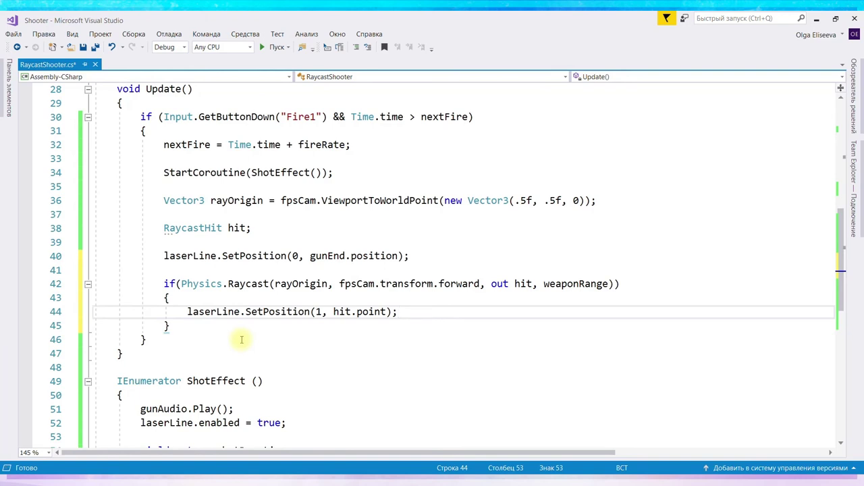
key("ctrl+s")
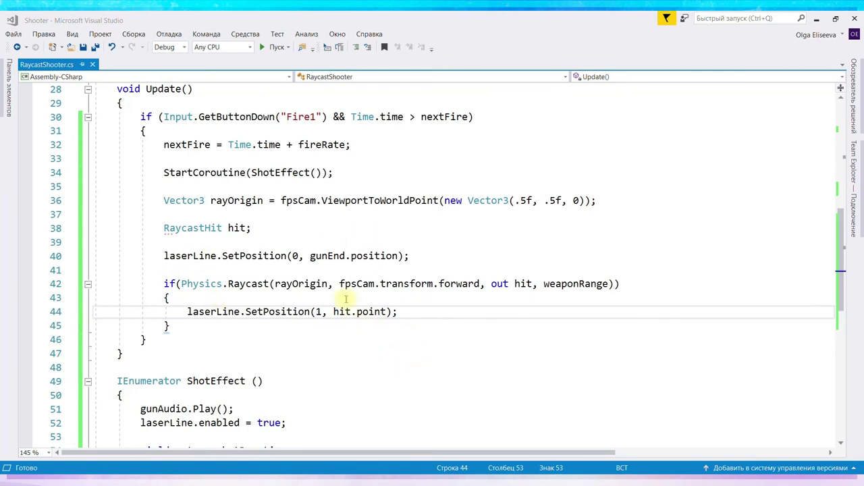
key("alt+Tab")
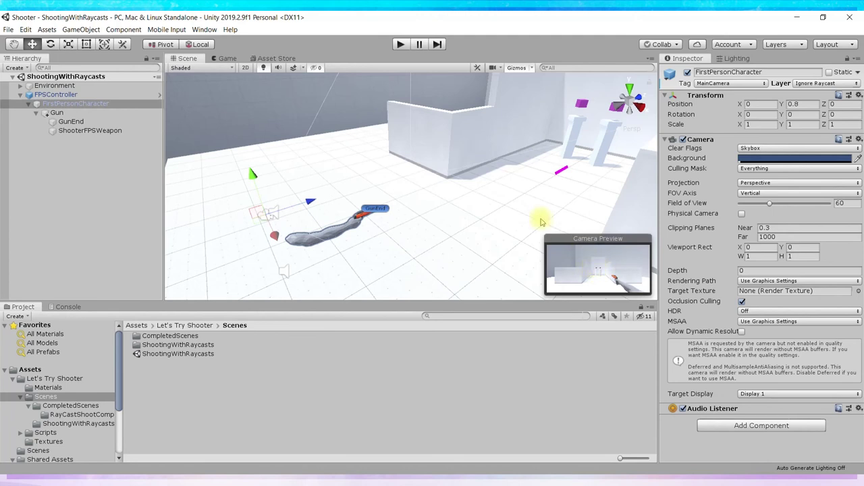
Step: Briefly play-test the scene, then stop and select Gun to show its Raycast Shooter and Line Renderer
left_click(399, 44)
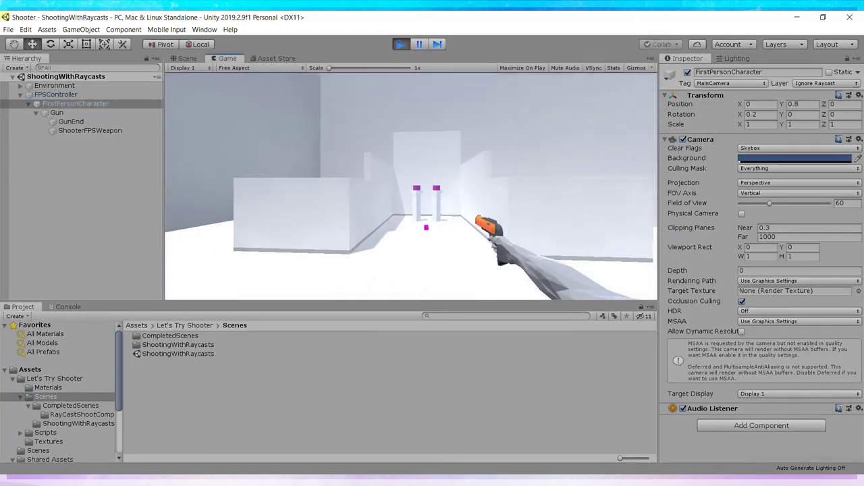
key("s")
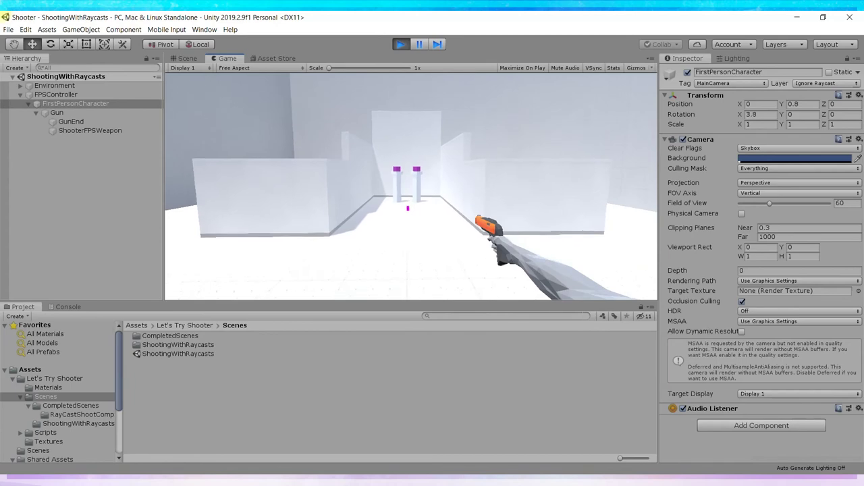
mouse_move(412, 187)
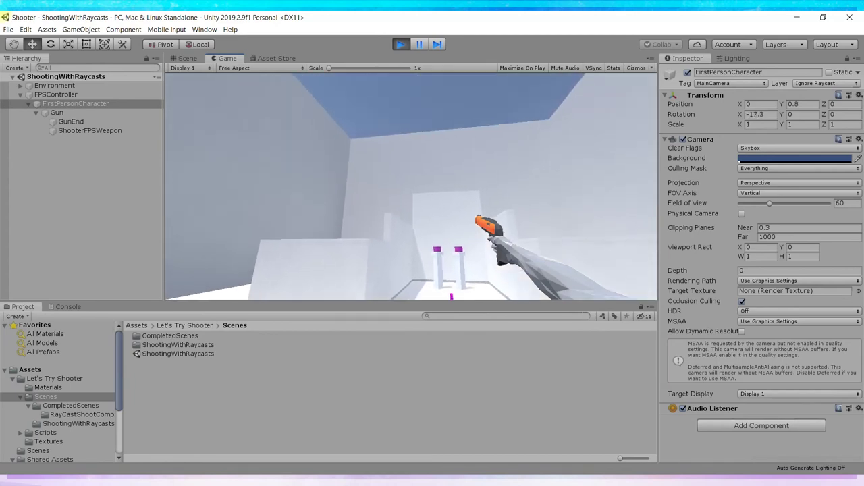
key("Escape")
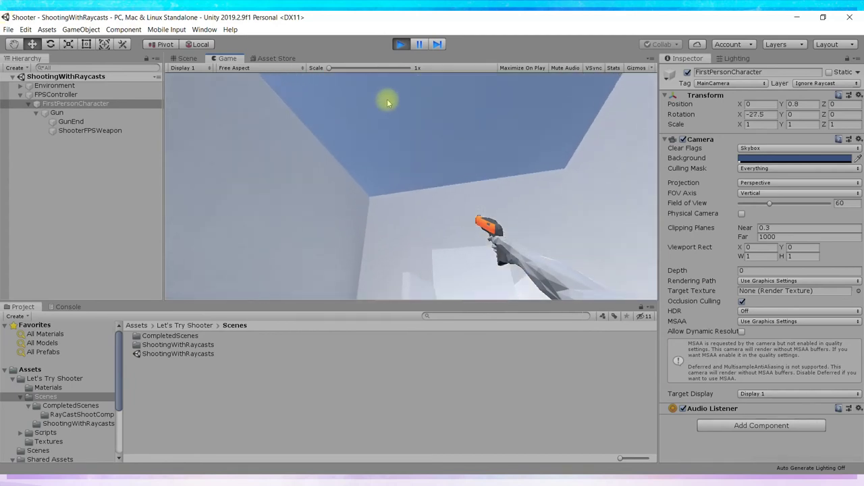
left_click(400, 44)
left_click(55, 112)
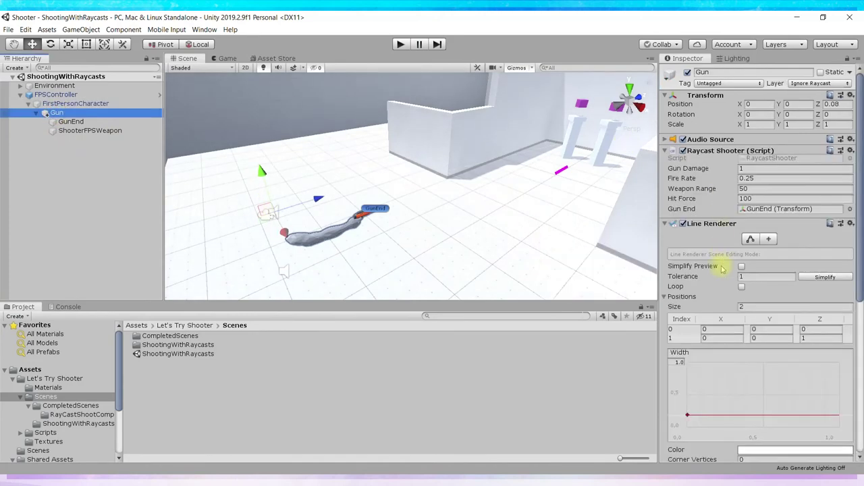
Step: Disable the Gun's Line Renderer and enter play mode, walking the player forward
left_click(683, 223)
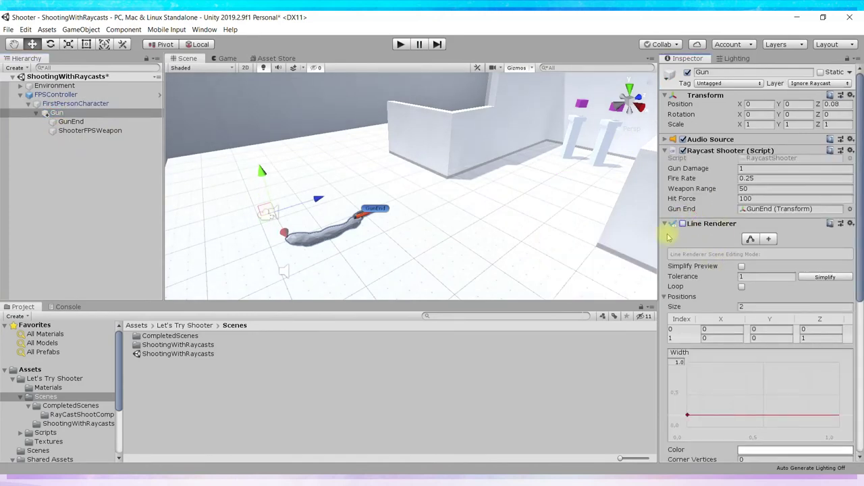
left_click(400, 44)
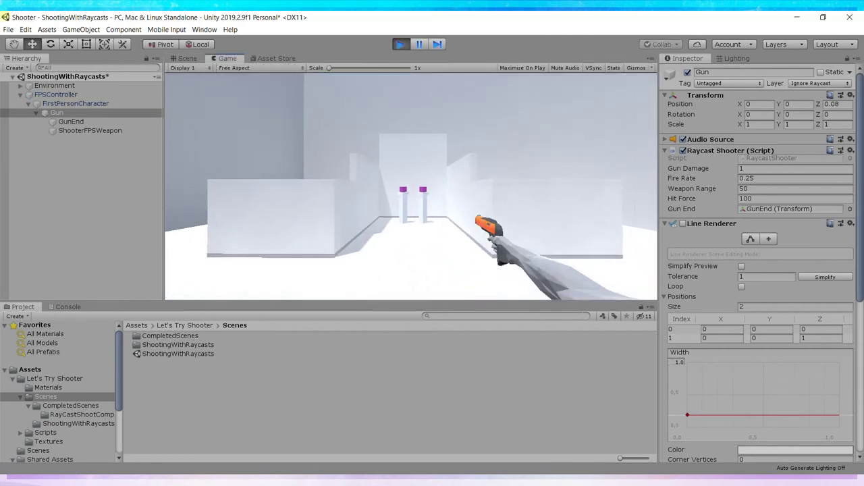
key("w")
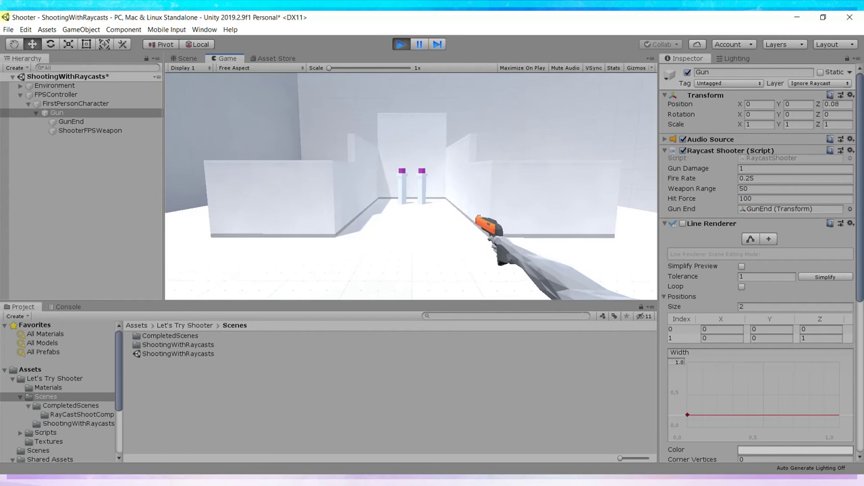
Step: Fire six shots around the level and at the pillars, then stop play mode
left_click(411, 187)
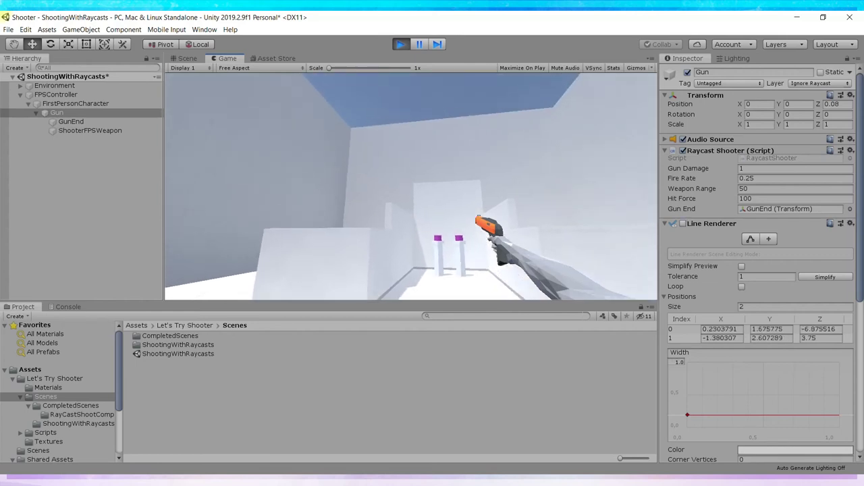
left_click(412, 186)
left_click(412, 186)
left_click(411, 186)
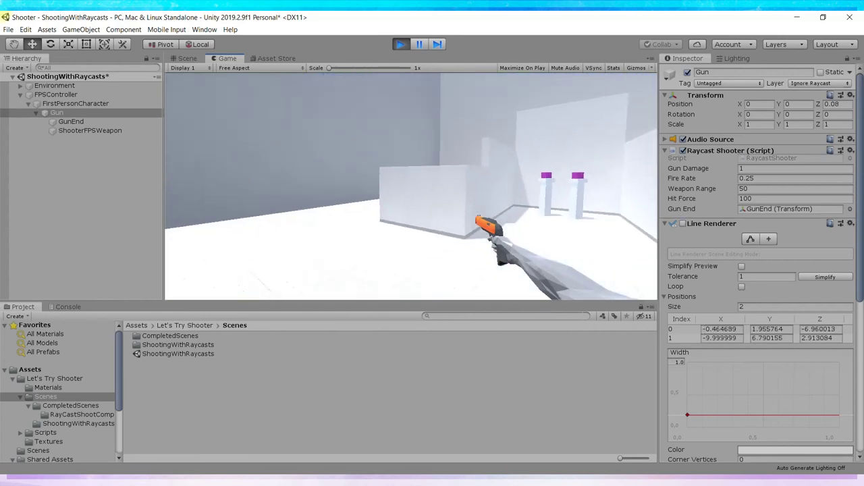
left_click(411, 187)
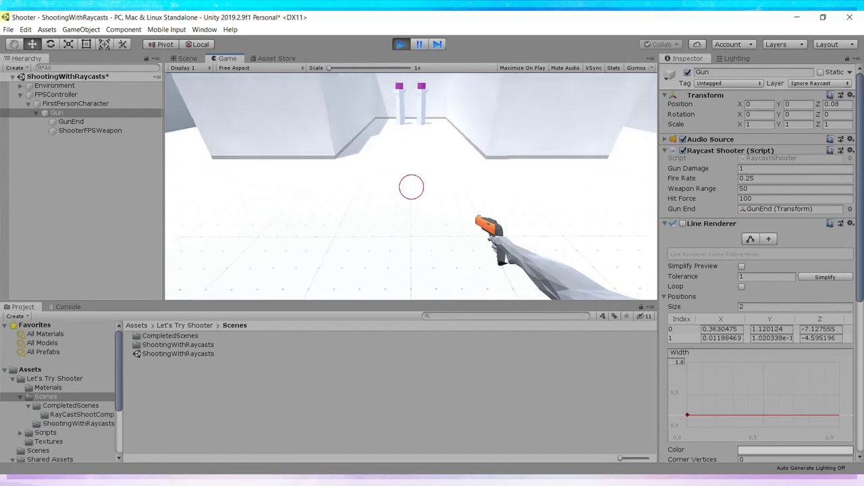
left_click(411, 186)
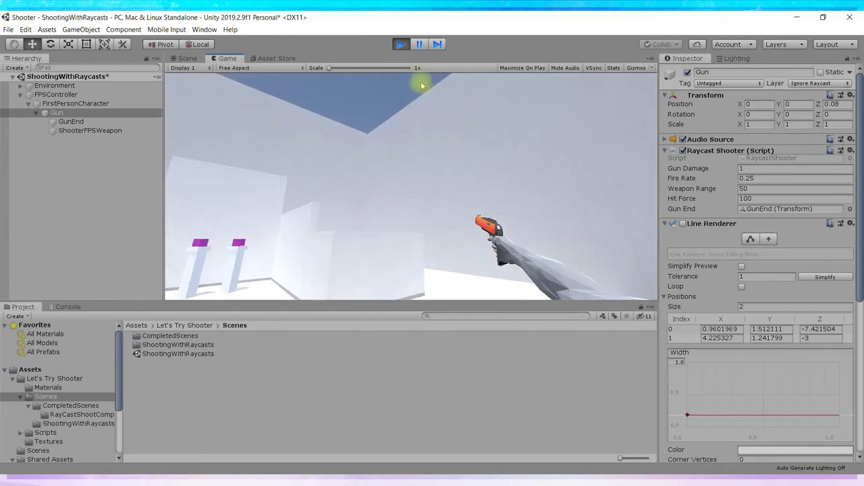
left_click(404, 45)
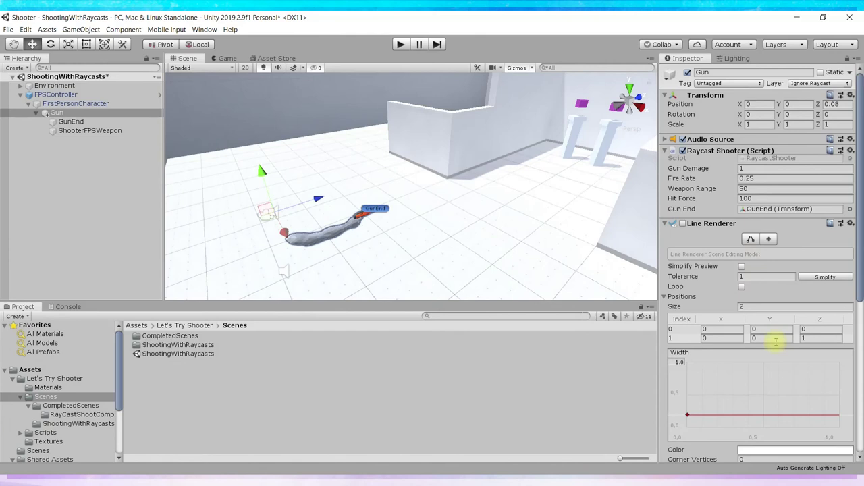
Step: Lower the Line Renderer's width curve to about 0
scroll(767, 331, "down", 3)
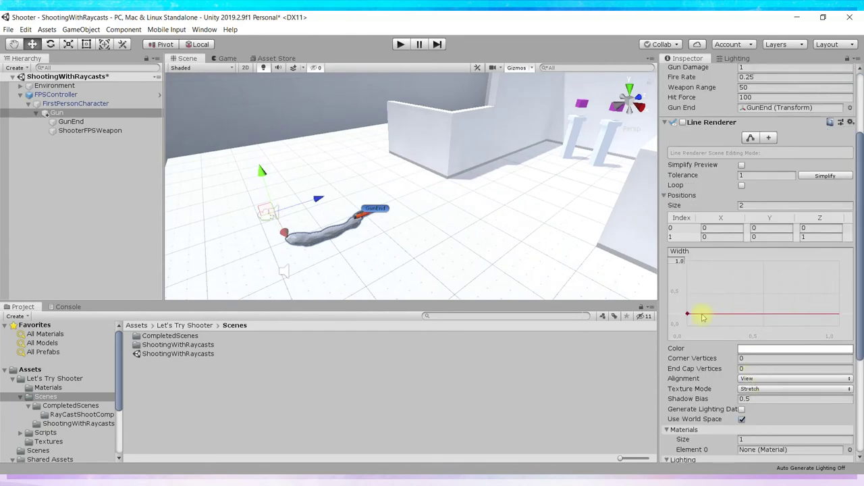
left_click_drag(703, 315, 704, 323)
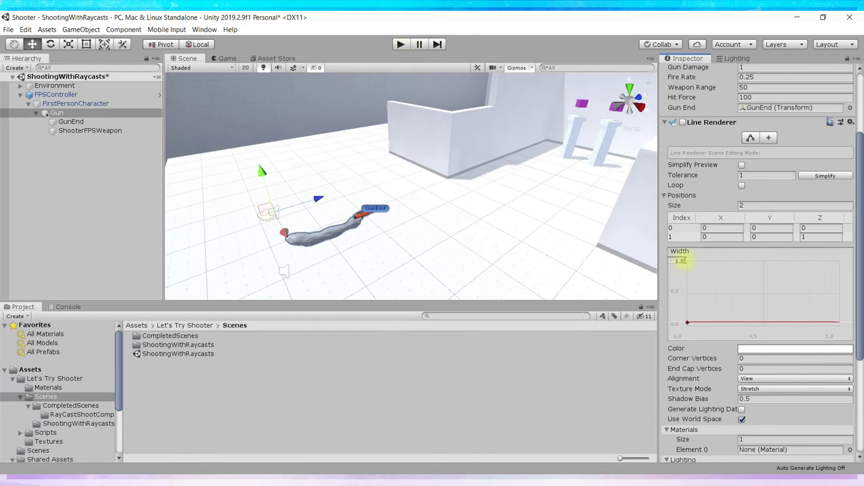
left_click_drag(708, 325, 707, 324)
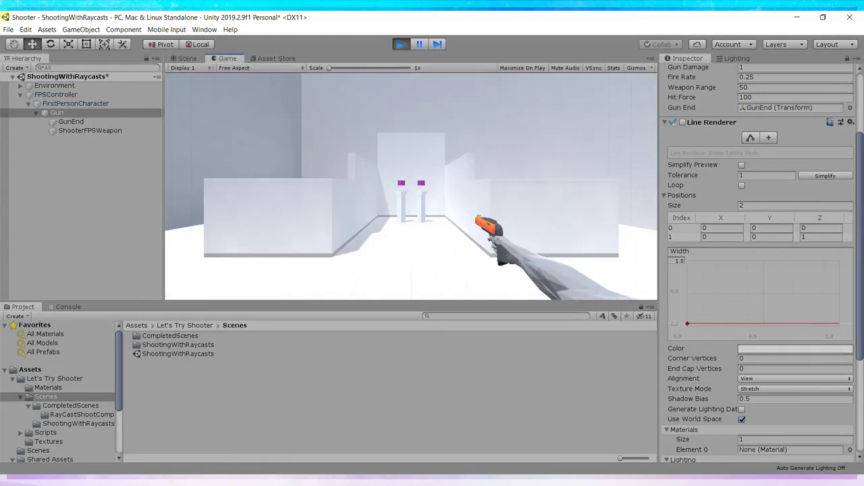
Step: Fire two test shots, stop play mode with Ctrl+P, and return to Visual Studio
left_click(410, 187)
left_click(410, 187)
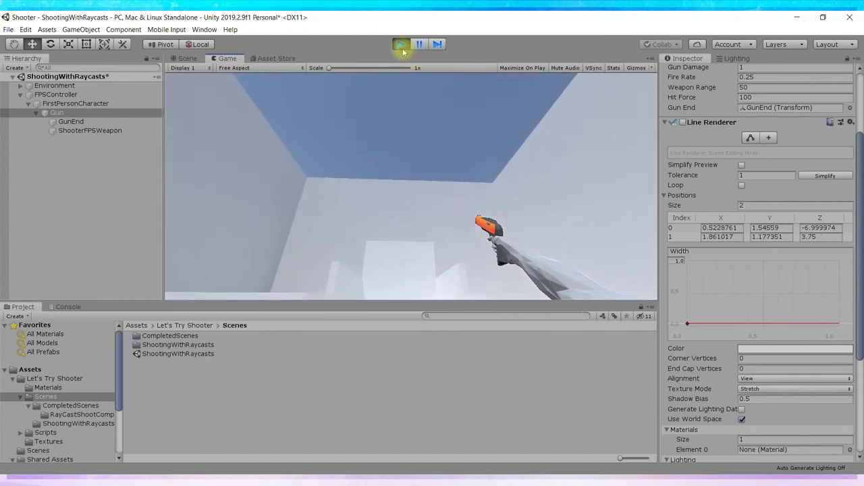
key("ctrl+p")
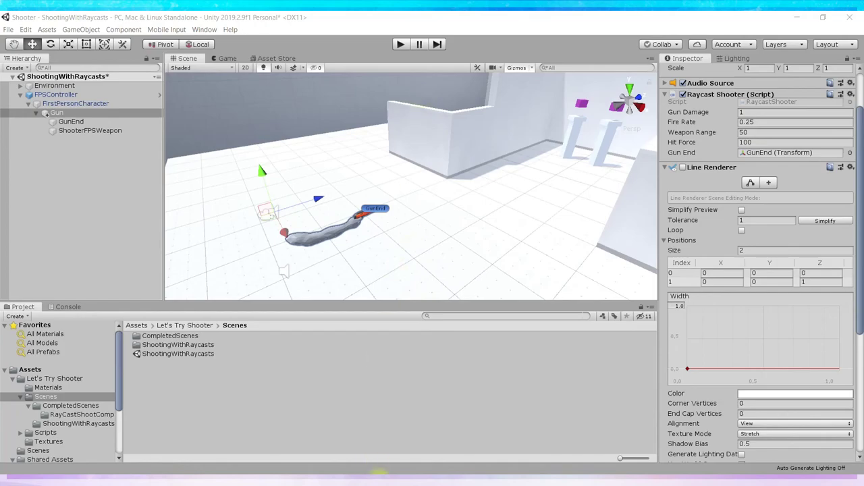
left_click(379, 474)
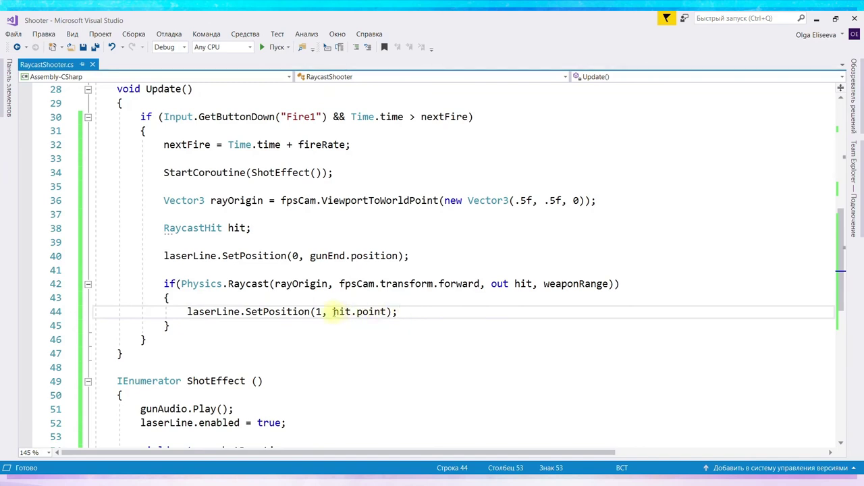
Step: Add laserLine.SetPosition(1, hit.point); inside the Physics.Raycast hit block on line 44
left_click_drag(334, 312, 383, 312)
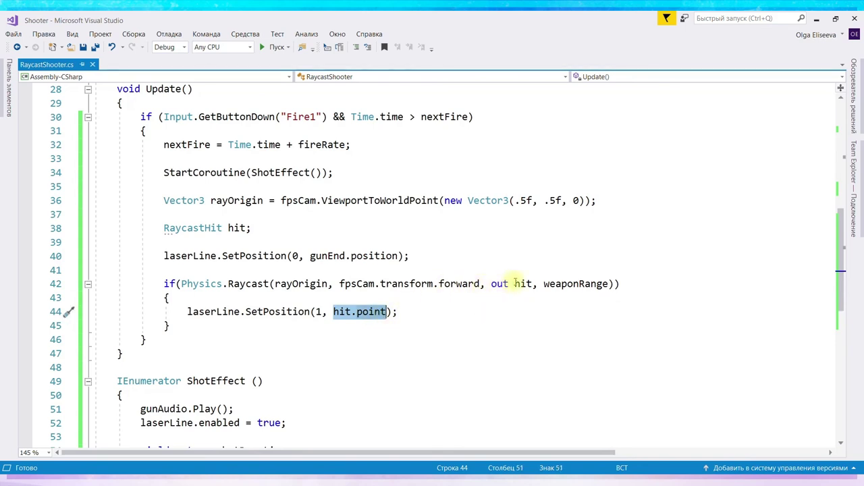
left_click(518, 284)
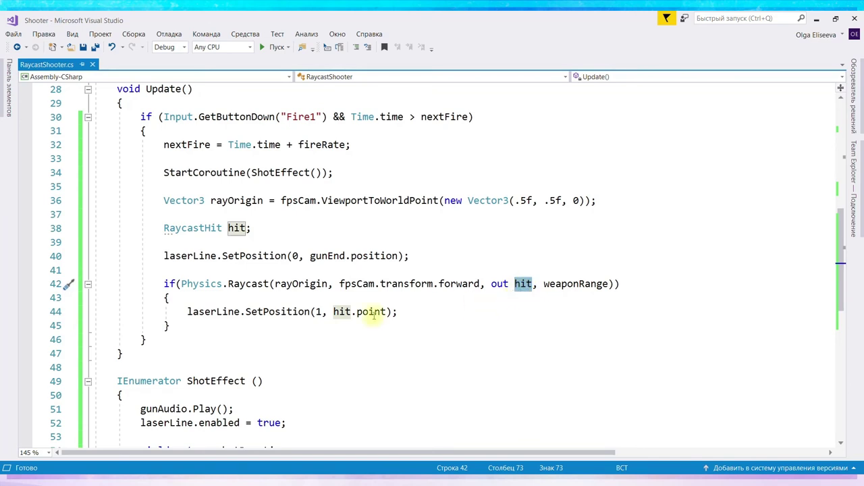
left_click_drag(181, 284, 610, 284)
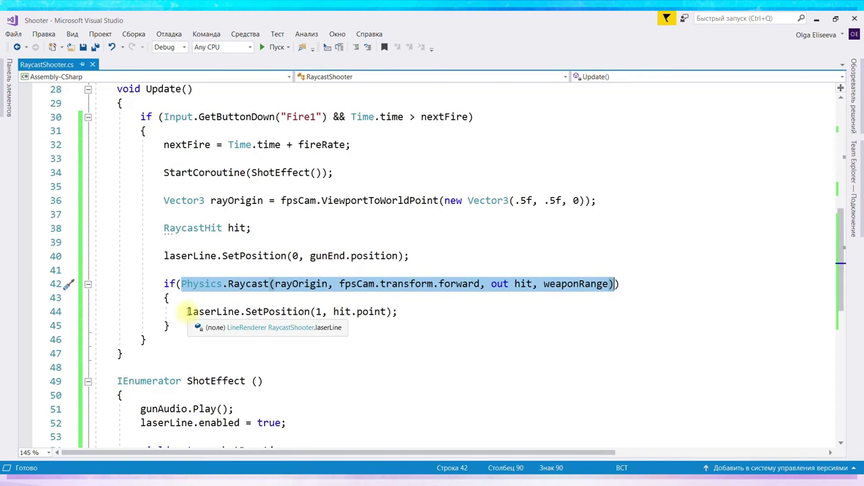
left_click(419, 315)
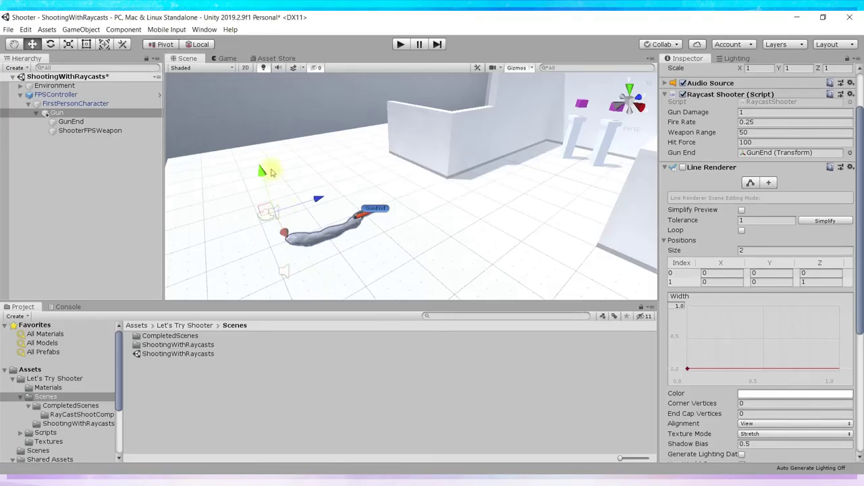
Step: Check the colliders on two walls, the pedestal and ArenaFloor in the Inspector
left_click(421, 138)
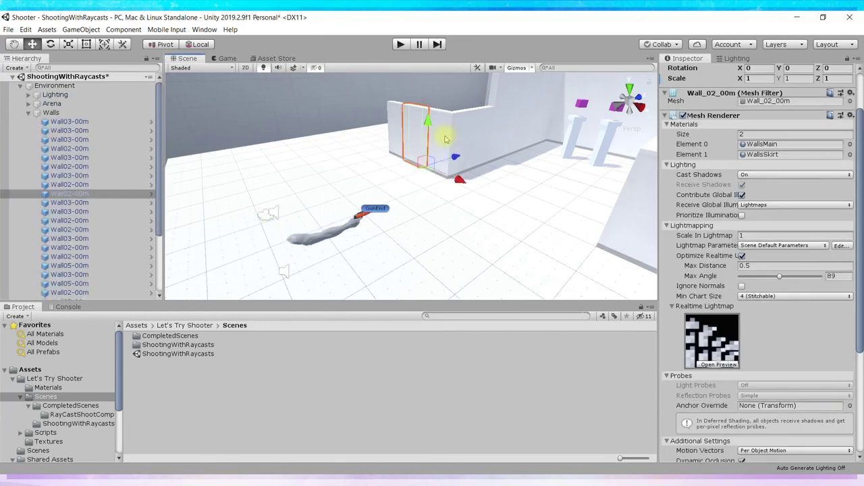
scroll(710, 192, "down", 5)
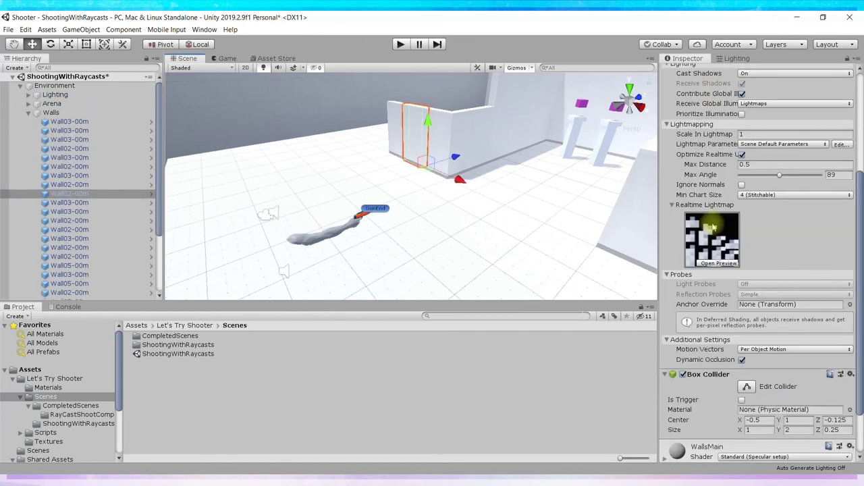
left_click(464, 145)
left_click(579, 128)
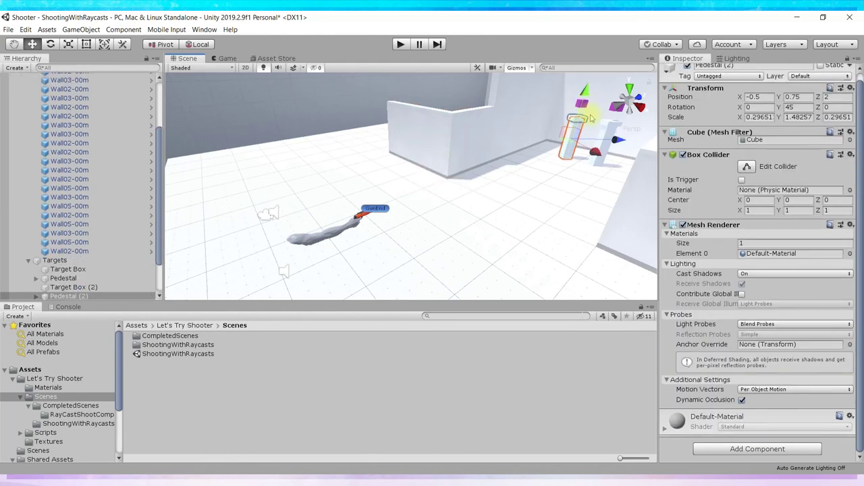
left_click(517, 247)
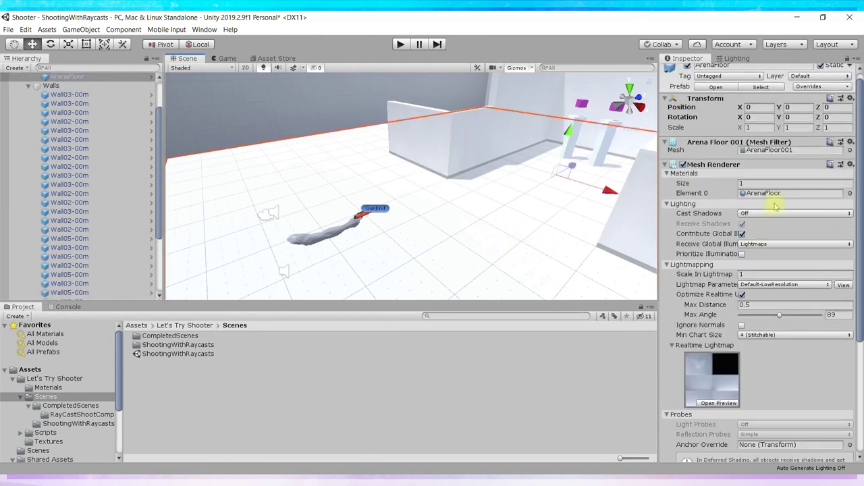
scroll(740, 190, "down", 5)
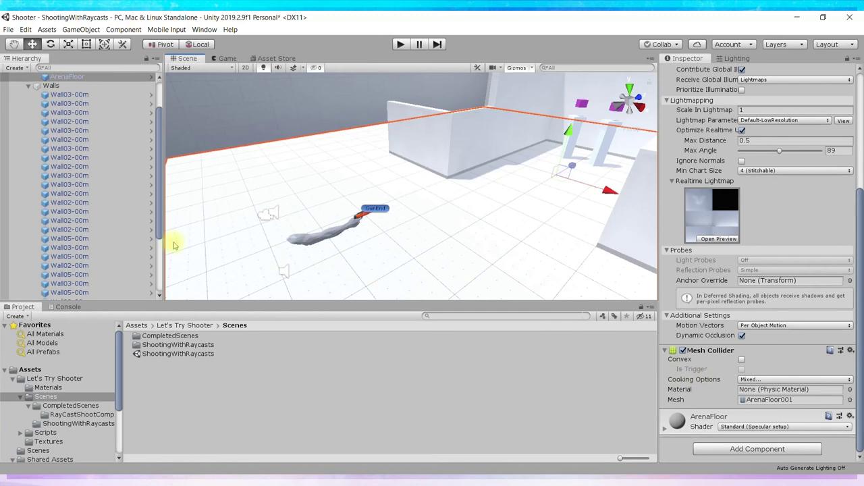
scroll(161, 145, "up", 1)
scroll(135, 149, "up", 1)
Step: Collapse the Walls and Arena groups, orbit back to a level arena view, and start play mode
left_click(41, 103)
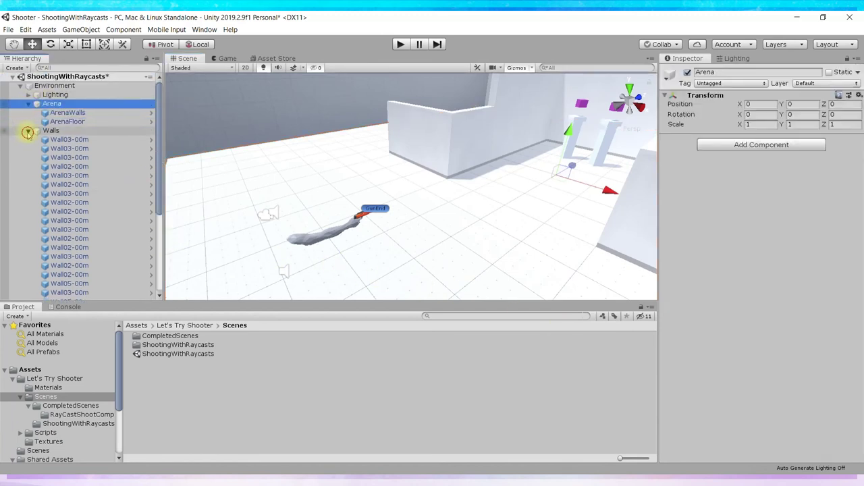
left_click(27, 130)
left_click(28, 103)
mouse_move(383, 172)
right_mouse_down()
mouse_move(390, 177)
mouse_move(386, 42)
right_mouse_up()
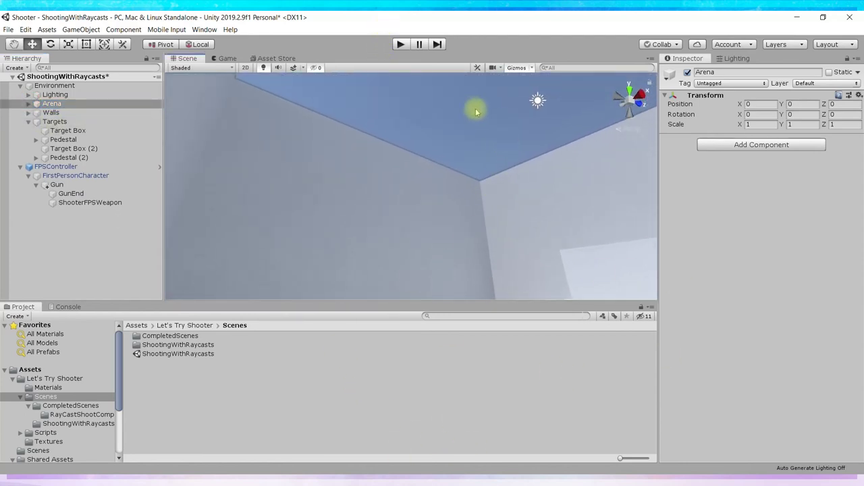
left_click(445, 100)
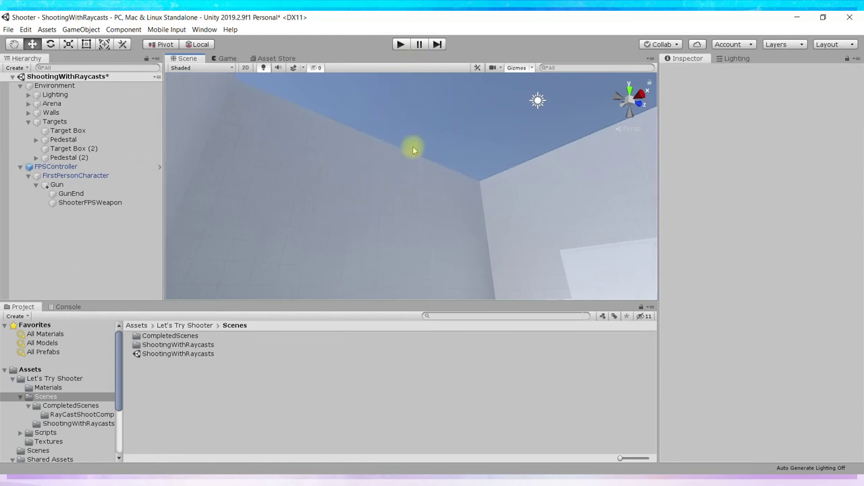
mouse_move(305, 169)
left_mouse_down("alt")
mouse_move(305, 241)
mouse_move(419, 195)
left_mouse_up("alt")
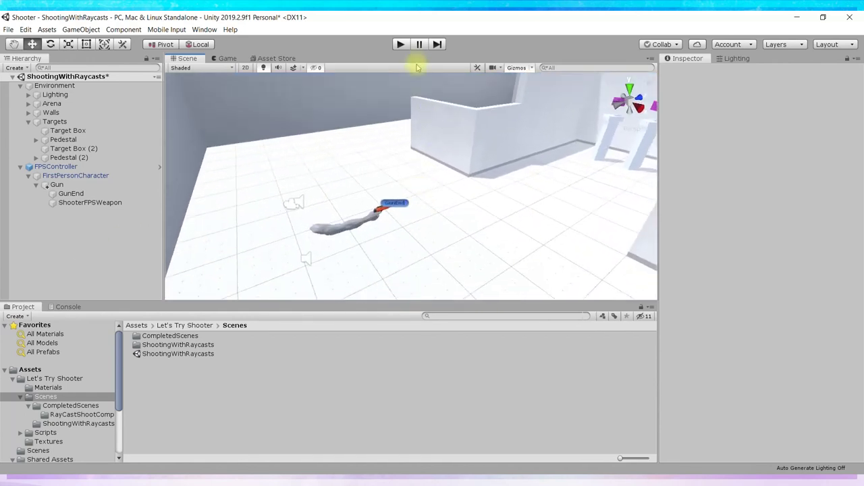
left_click(401, 45)
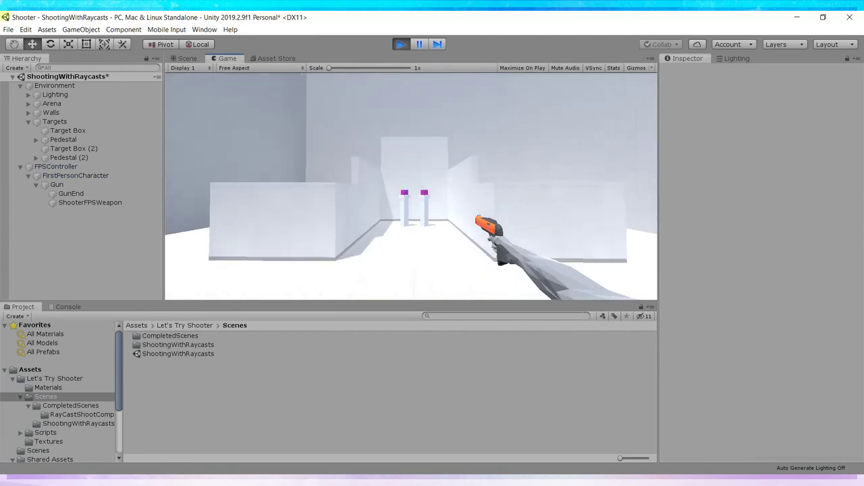
Step: Fire eight test shots at the walls, the open sky and the corner walls
left_click(411, 187)
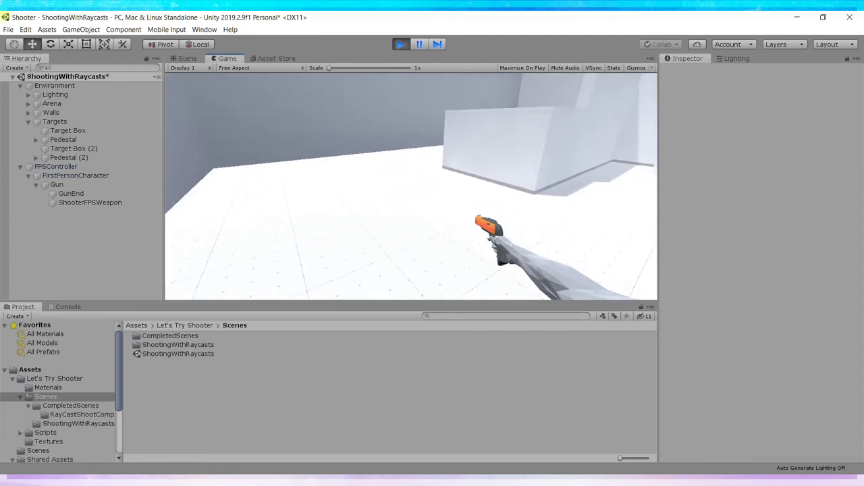
left_click(411, 187)
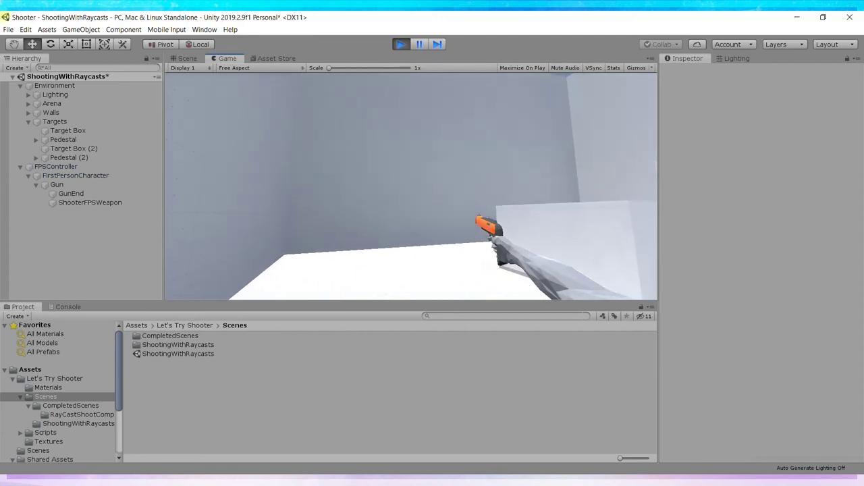
left_click(411, 186)
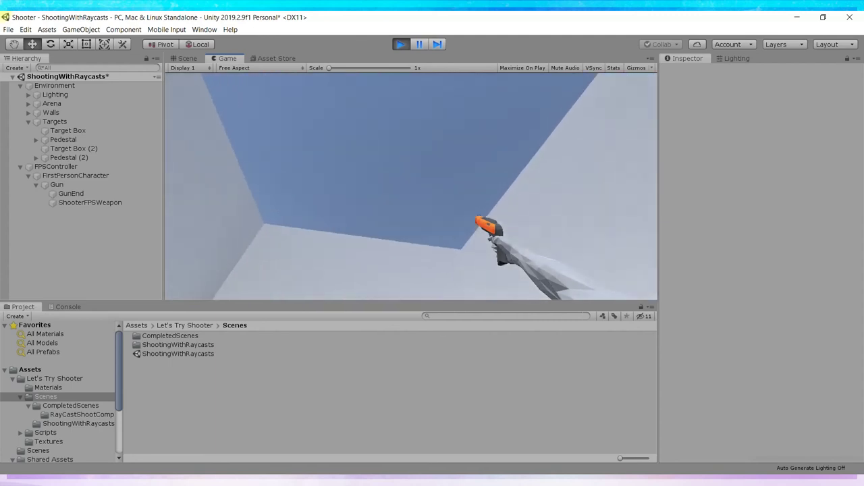
left_click(412, 187)
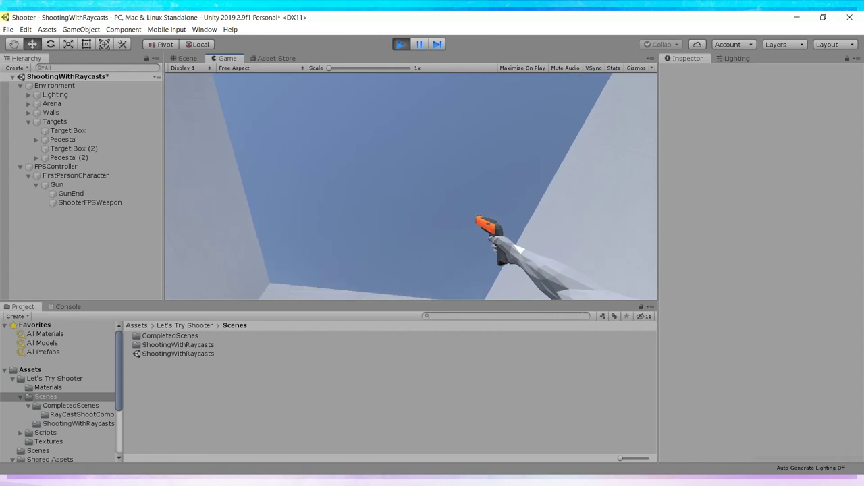
left_click(412, 187)
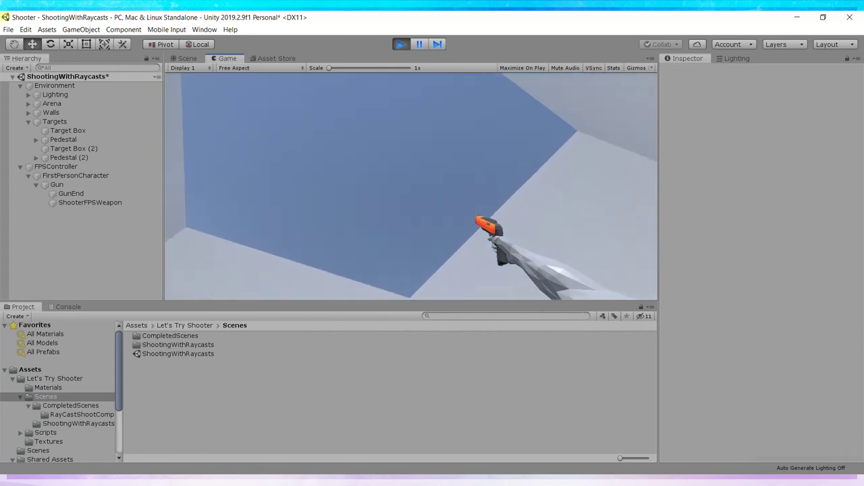
left_click(411, 187)
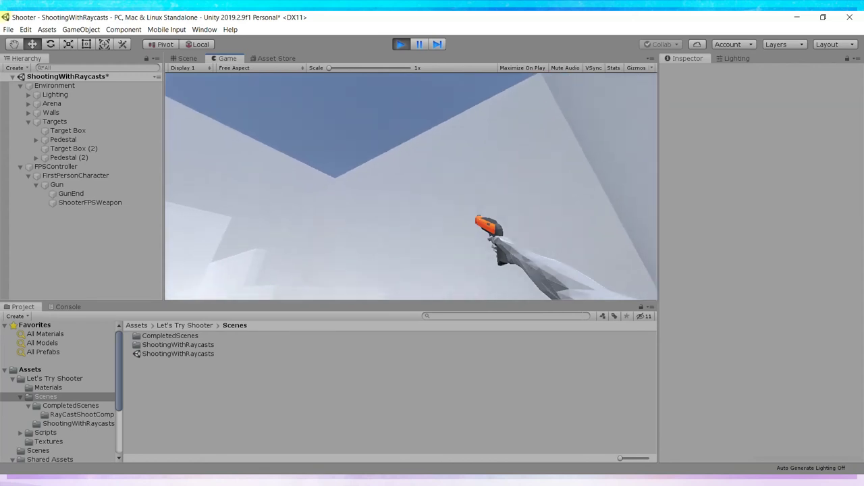
left_click(411, 186)
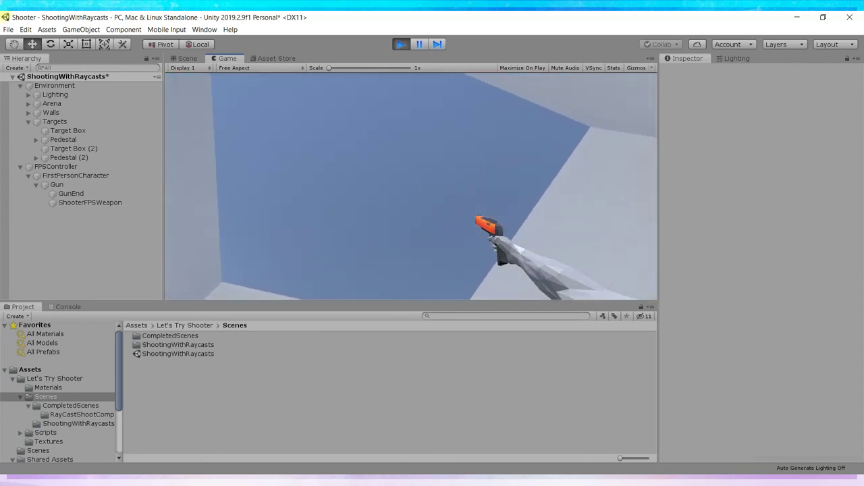
left_click(409, 185)
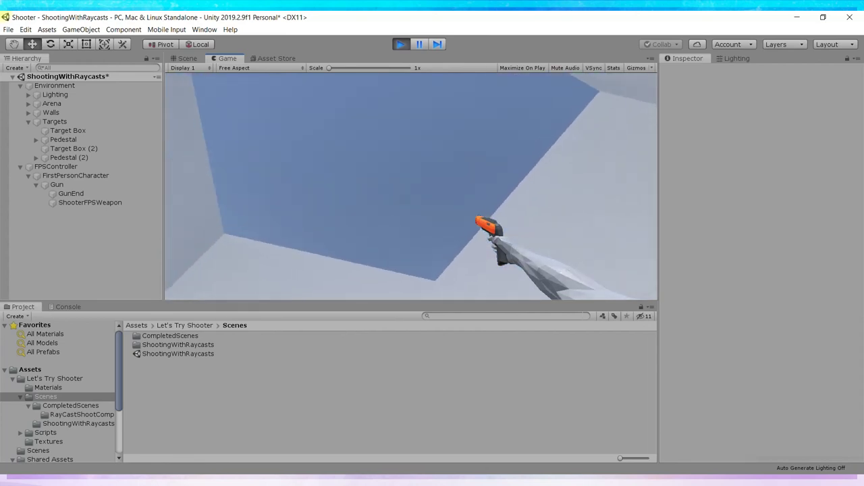
Step: Stop the game and review the laser start point, Raycast call and hit-point lines 40–44
key("Escape")
left_click(403, 44)
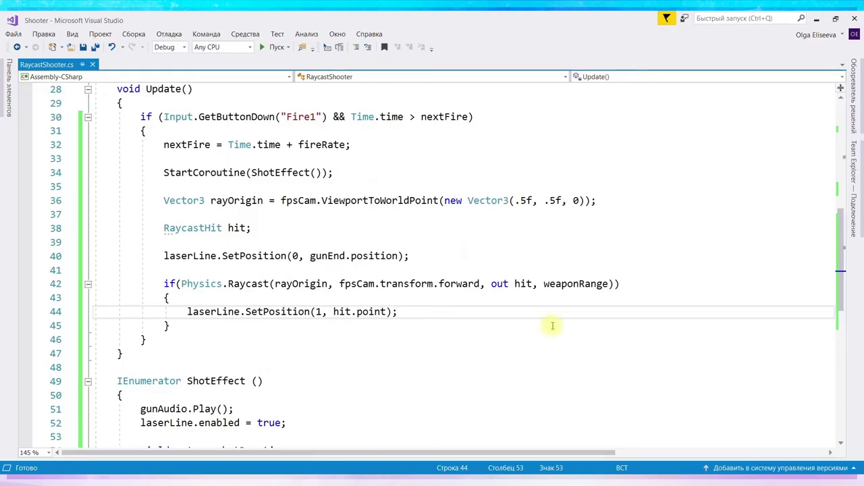
left_click_drag(293, 257, 399, 257)
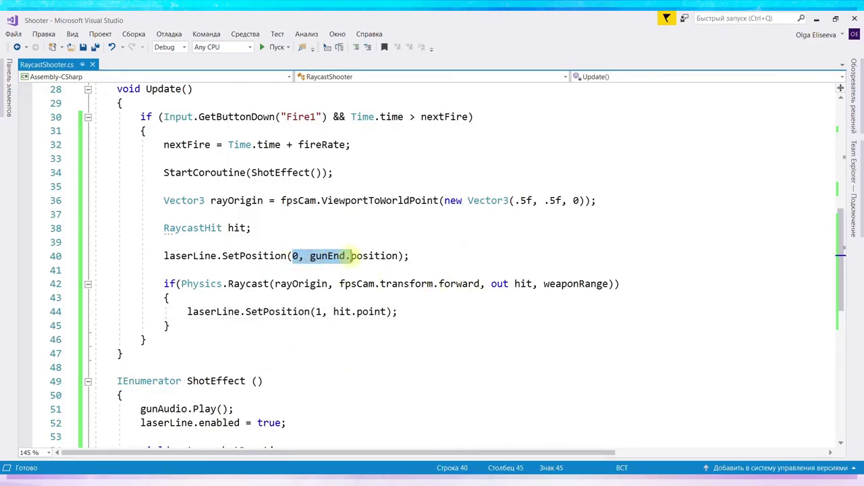
left_click(311, 256)
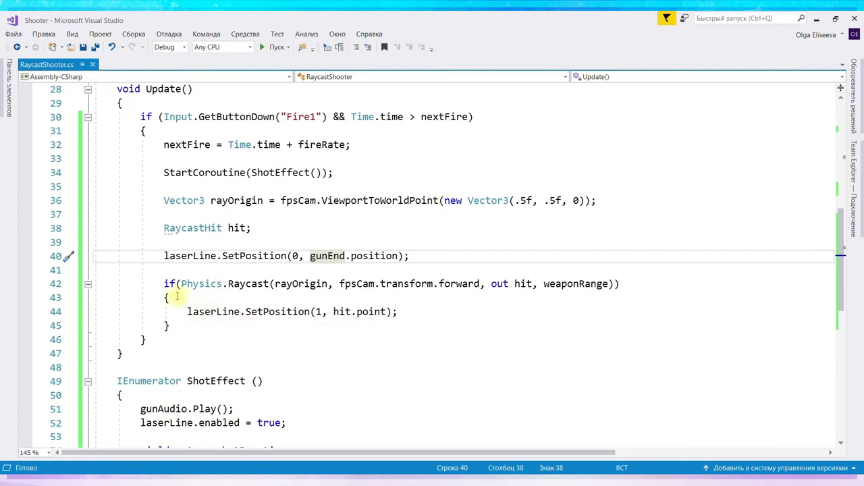
left_click_drag(181, 284, 380, 284)
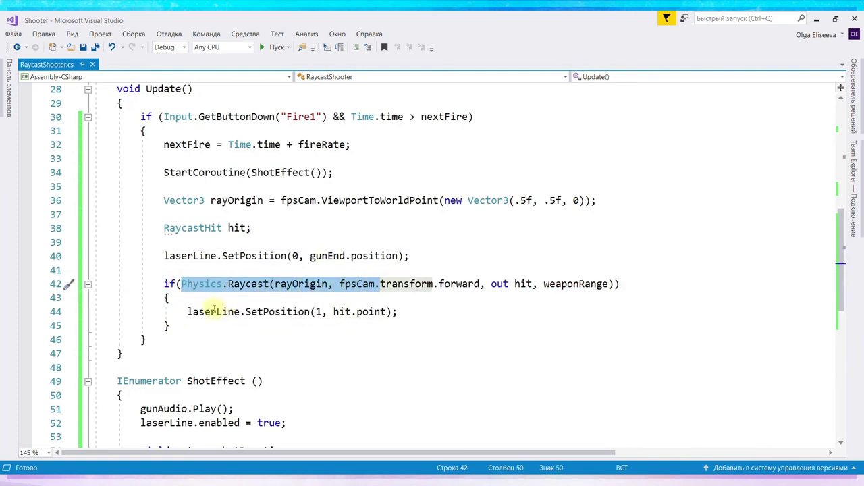
left_click_drag(187, 312, 400, 311)
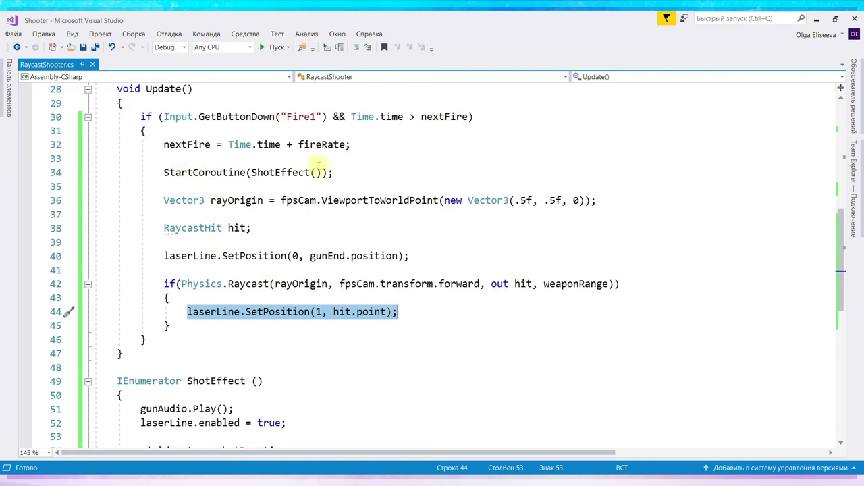
Step: Review the laser enabling on line 52 and gunEnd.position on line 40, then place the caret after the hit branch
scroll(412, 378, "down", 2)
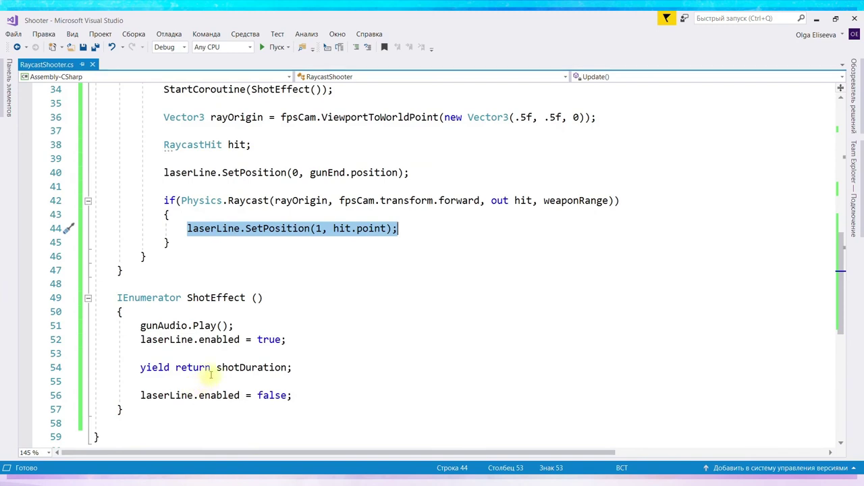
left_click_drag(199, 339, 299, 348)
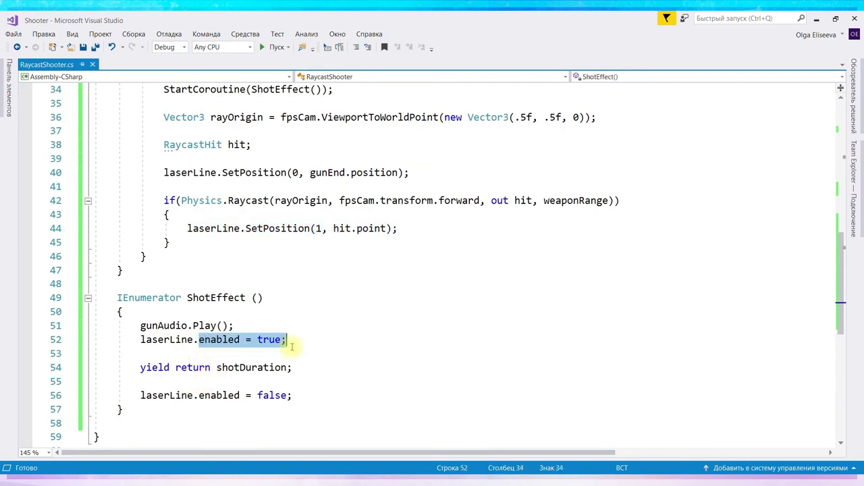
left_click(299, 340)
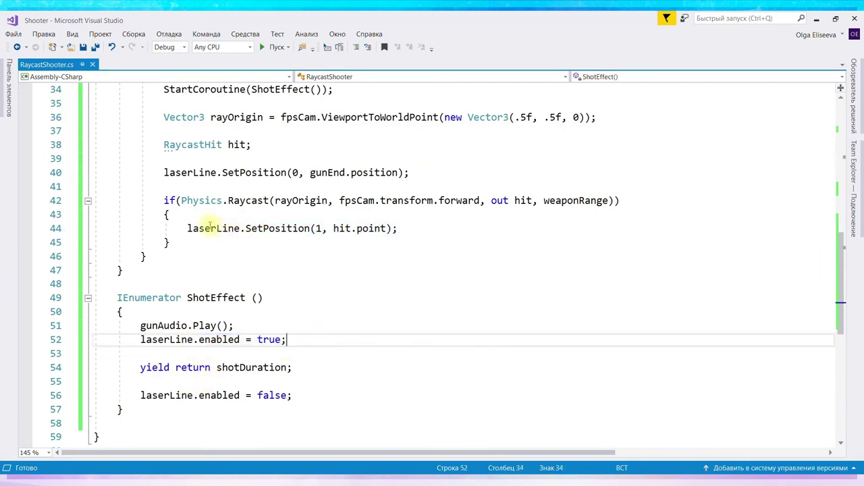
left_click(326, 173)
left_click_drag(327, 173, 399, 173)
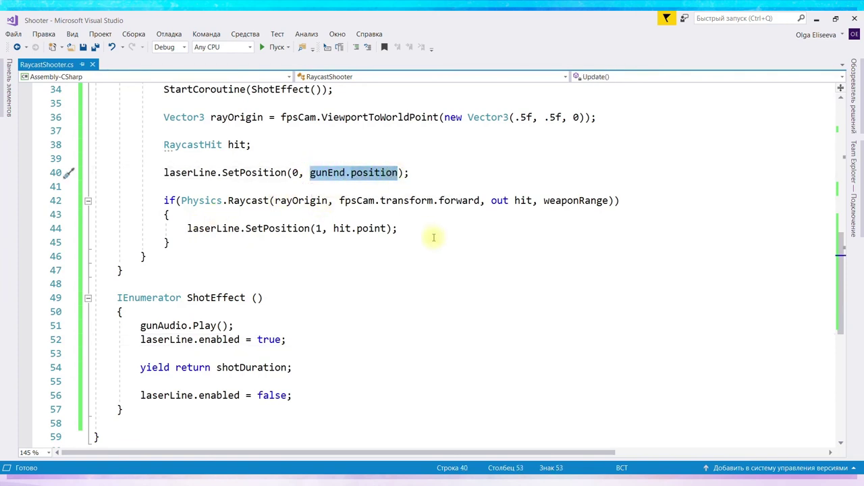
mouse_move(387, 234)
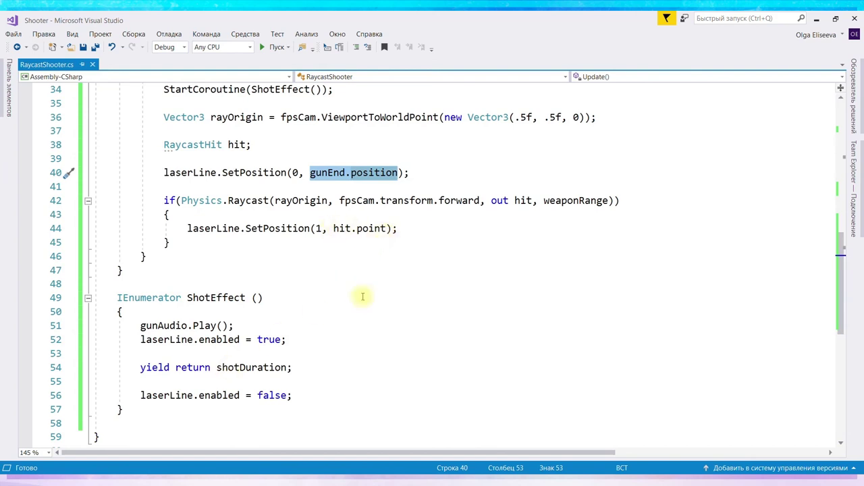
scroll(477, 241, "up", 1)
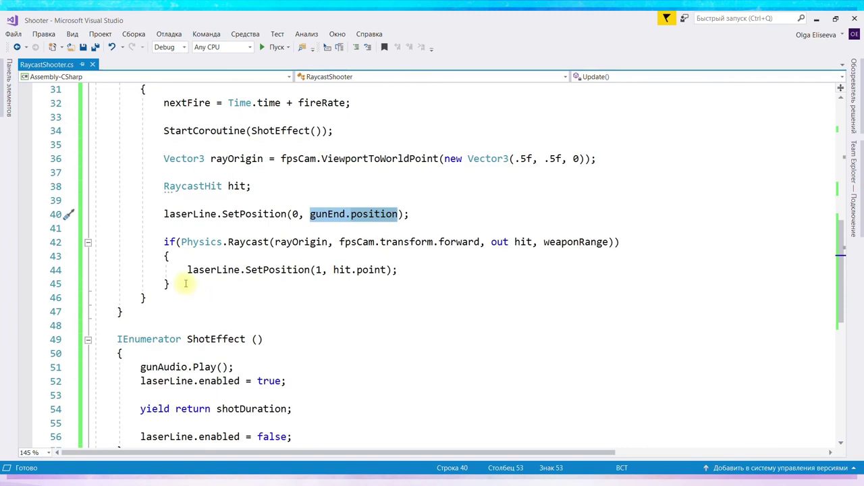
left_click(175, 285)
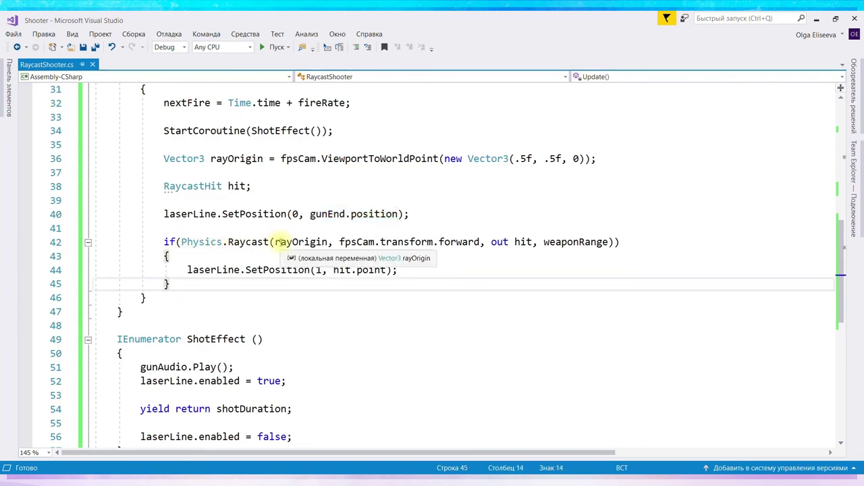
Step: Add an else block after the if and start laserLine.SetPosition(1, ...) inside it
key("Return")
type("els")
key("Return")
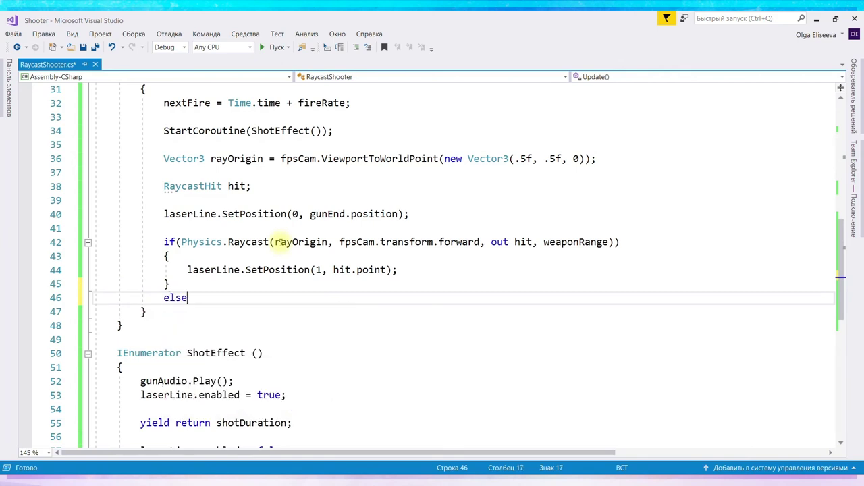
key("Return")
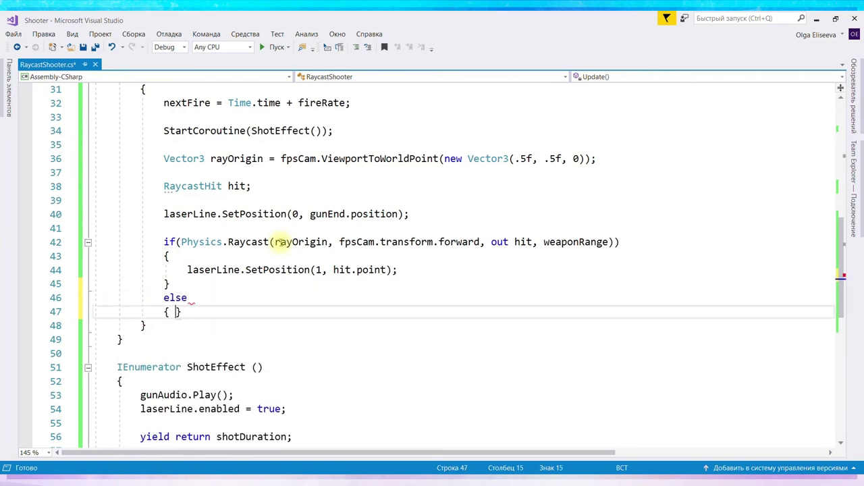
key("Return")
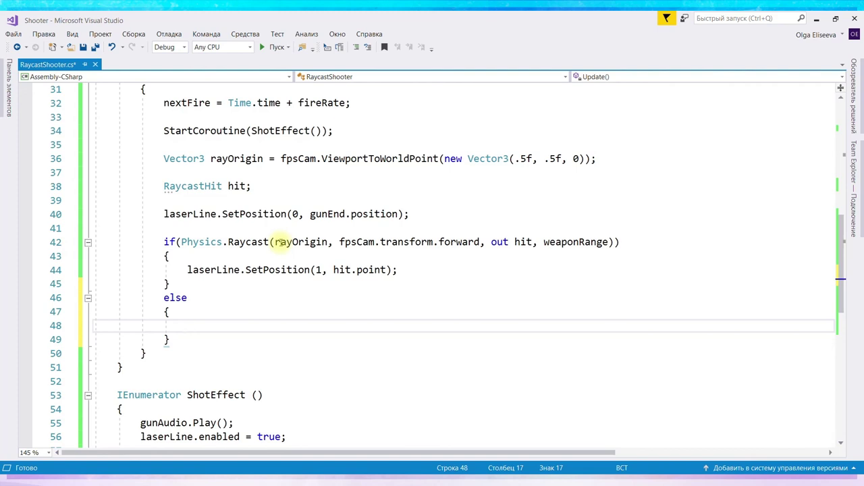
type("las")
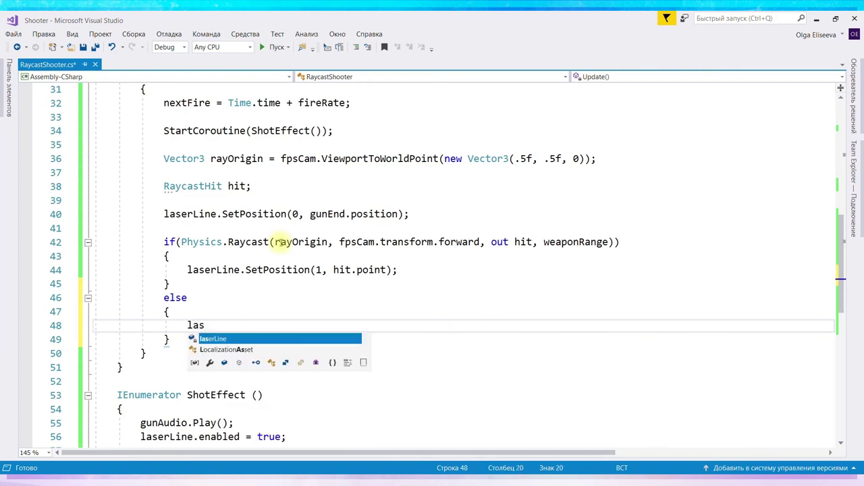
type("er")
key("Tab")
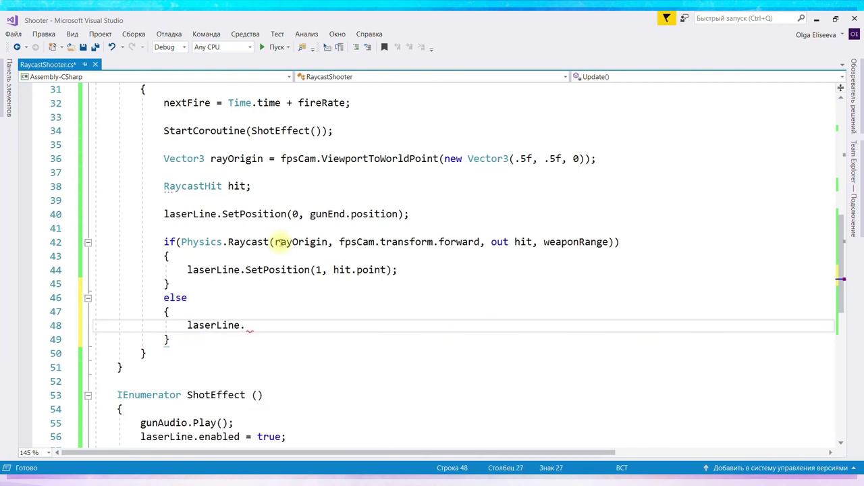
type("Se")
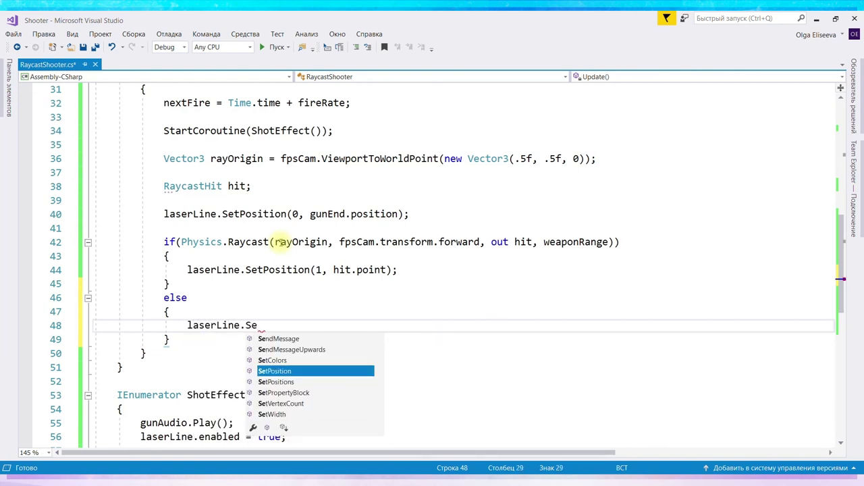
type("tp")
key("Tab")
type("(1,")
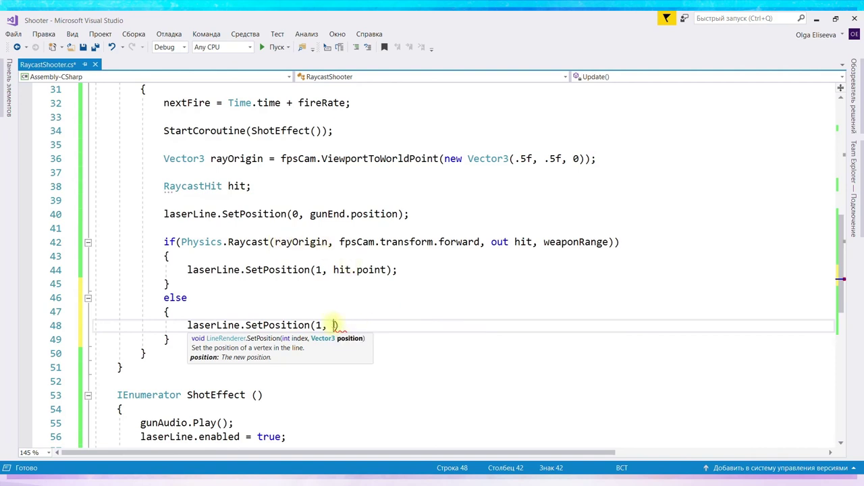
key("Escape")
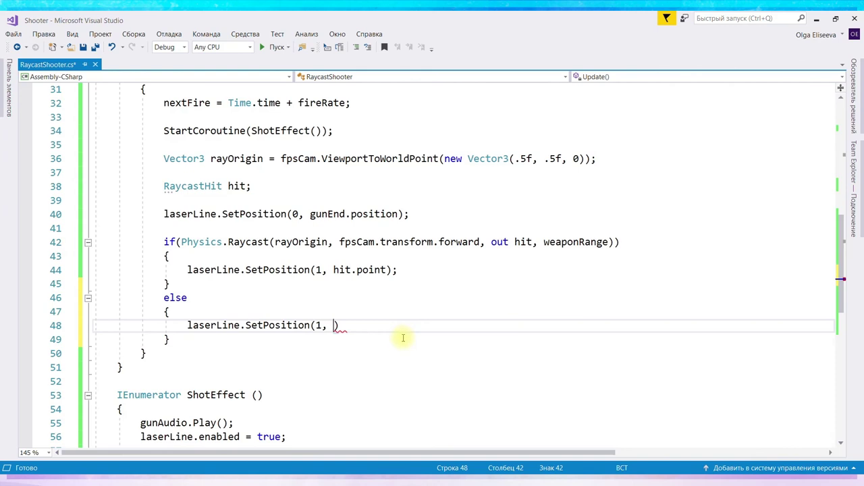
Step: Complete the end point as fpsCam.transform.forward * weaponRange and save RaycastShooter.cs
type("fp")
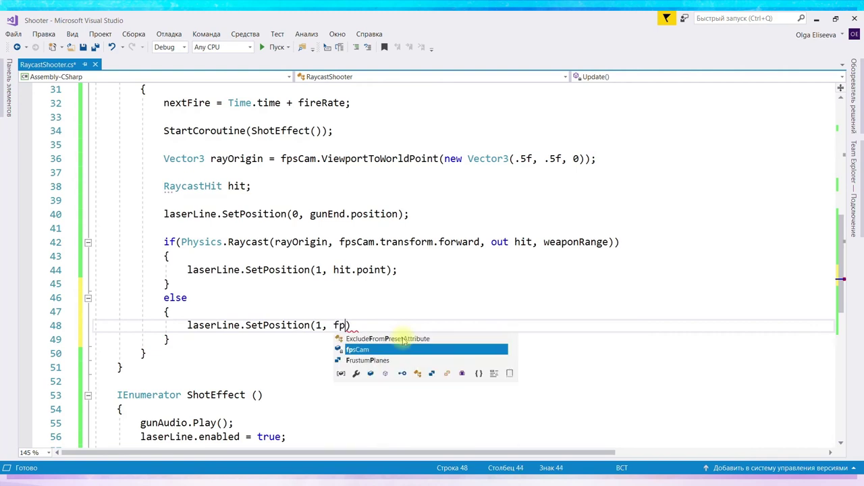
type("s")
key("Tab")
type(".t")
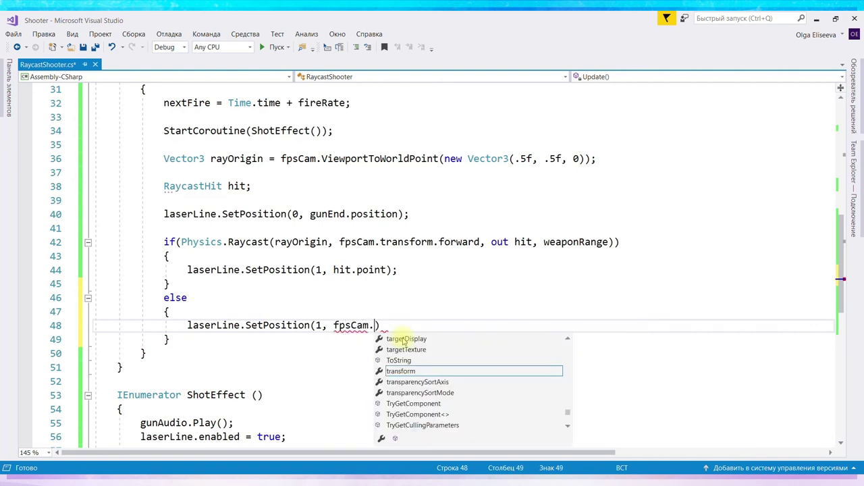
type("ra")
key("Tab")
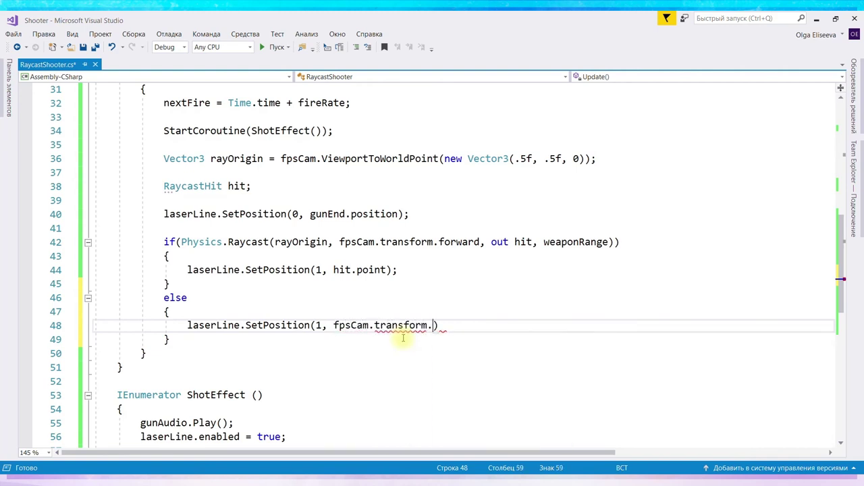
type("for")
key("Tab")
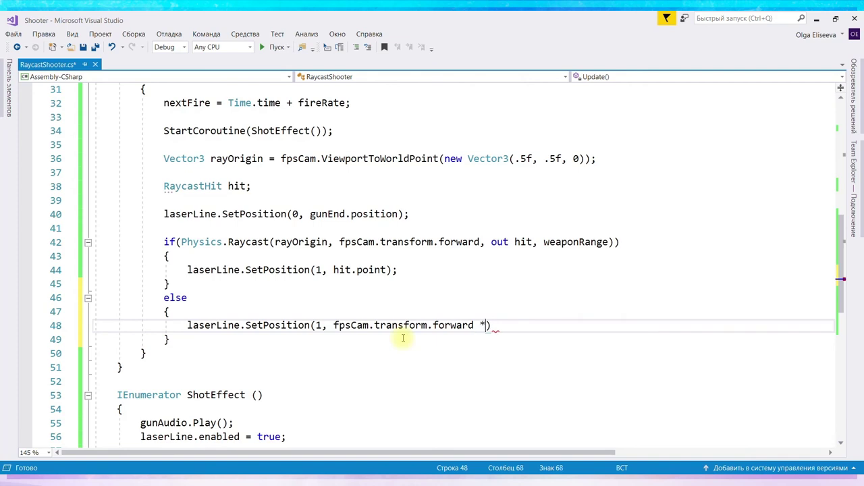
type("we")
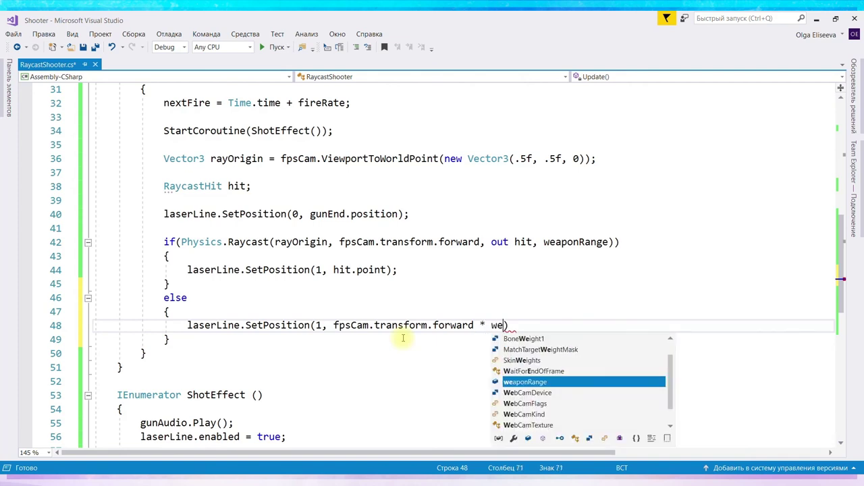
type("a")
key("Tab")
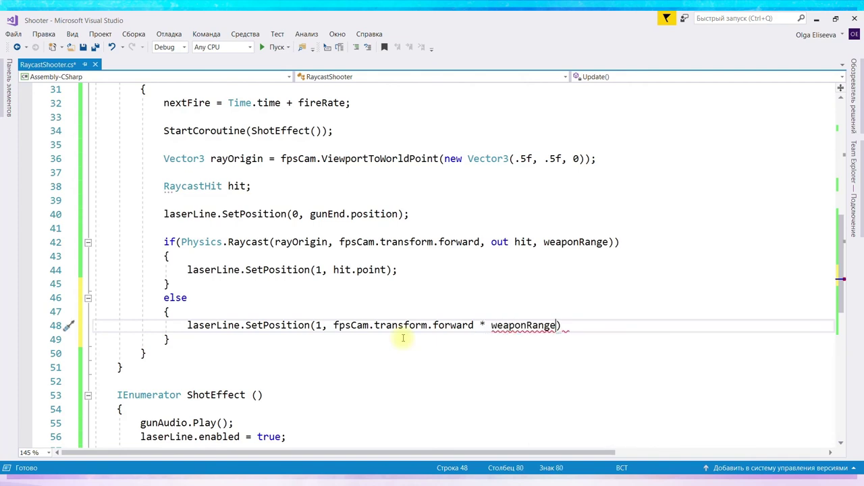
key("End")
type(";")
key("ctrl+s")
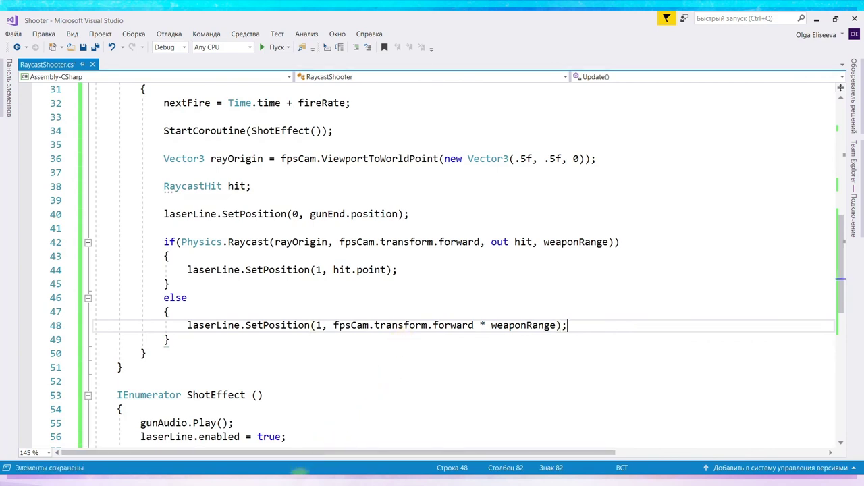
left_click(291, 459)
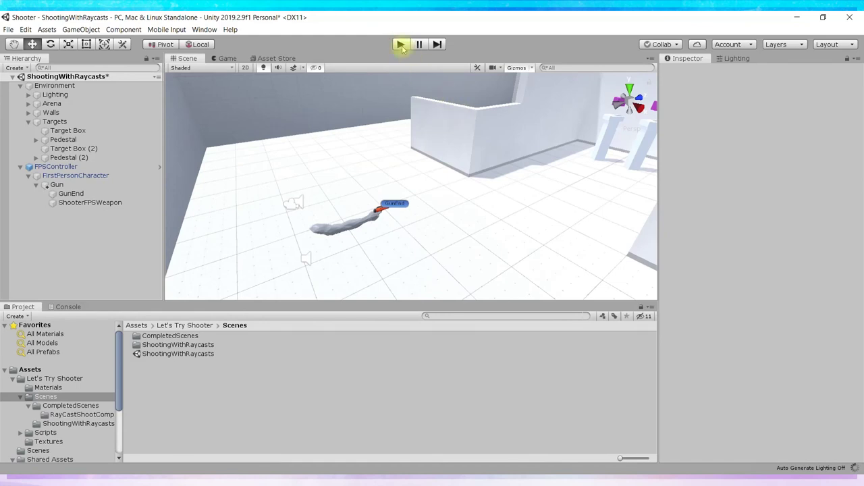
left_click(401, 44)
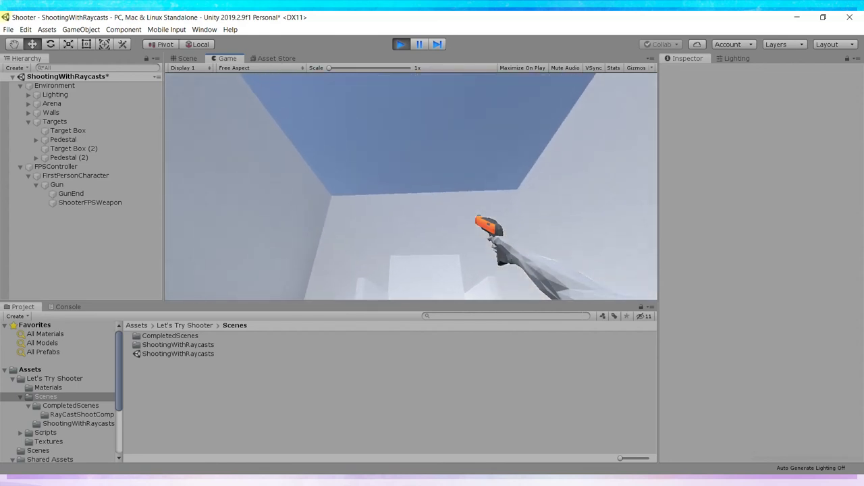
left_click(411, 187)
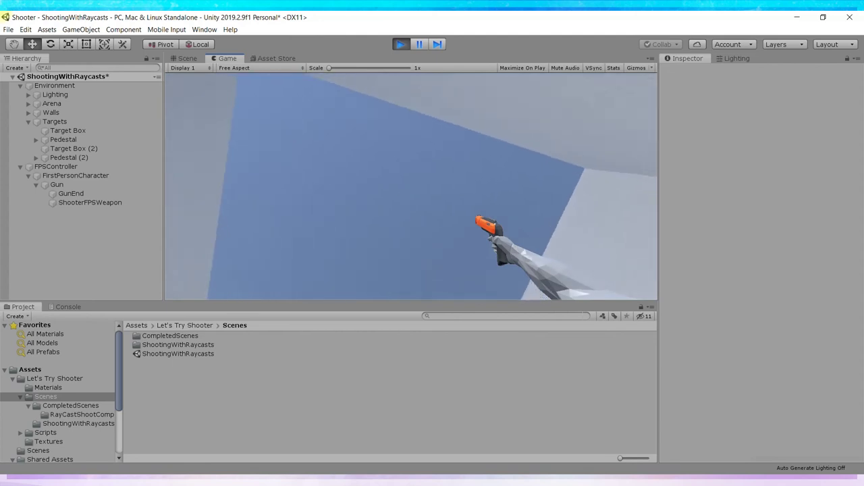
left_click(412, 187)
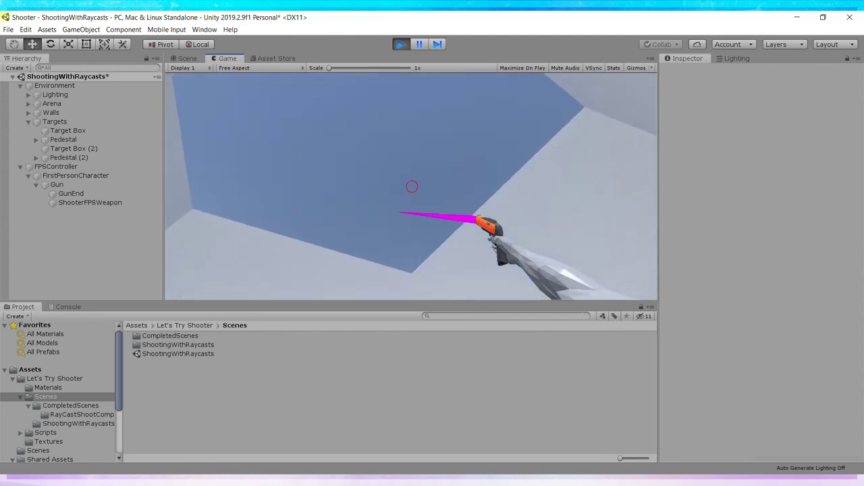
left_click(412, 187)
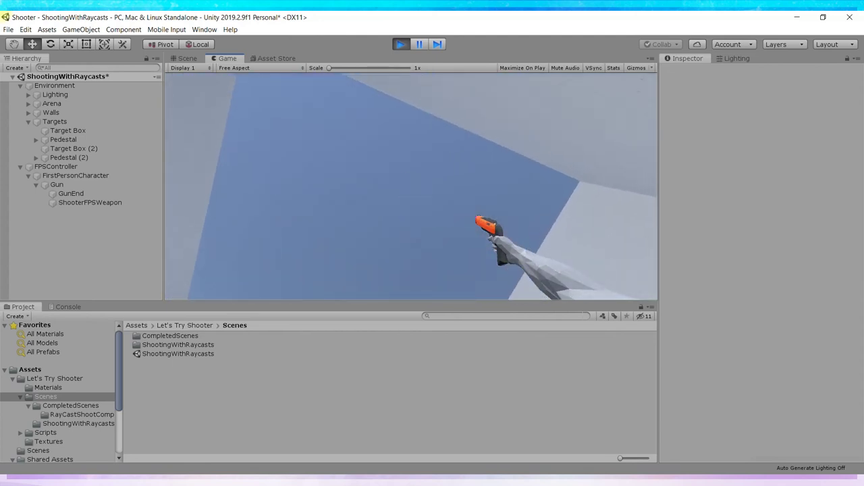
left_click(412, 187)
left_click(430, 227)
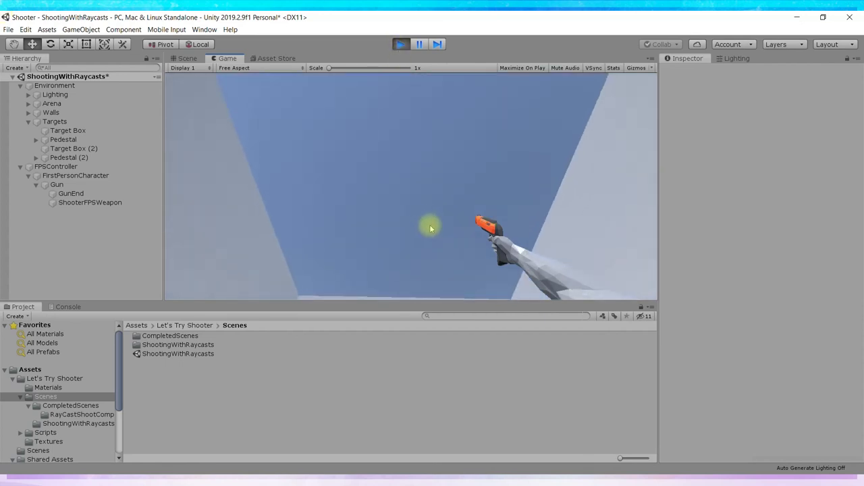
mouse_move(430, 227)
left_mouse_down()
mouse_move(395, 188)
mouse_move(404, 208)
mouse_move(408, 199)
left_mouse_up()
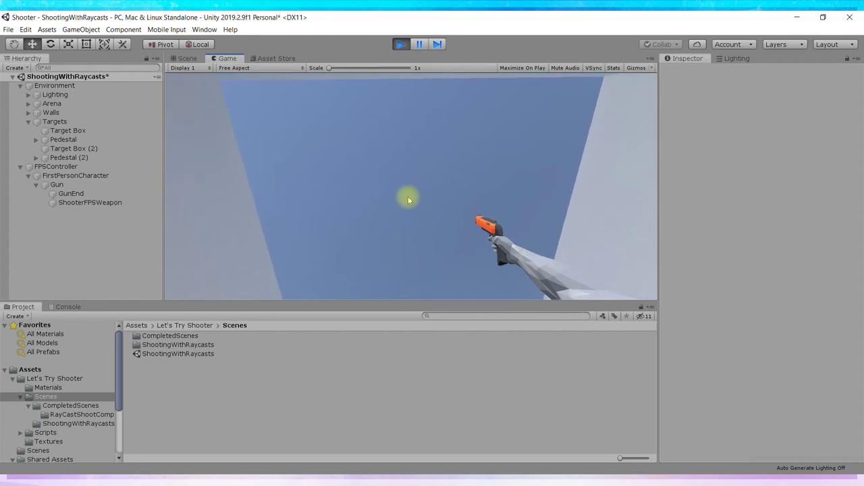
left_click(410, 187)
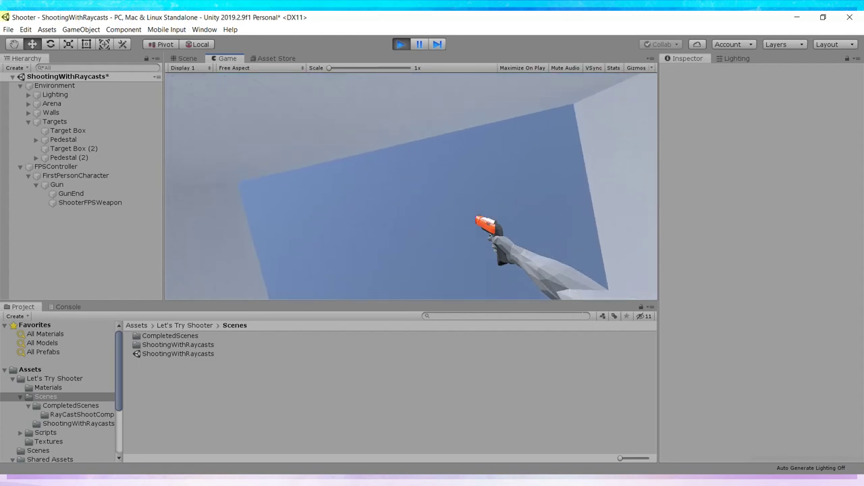
left_click(411, 187)
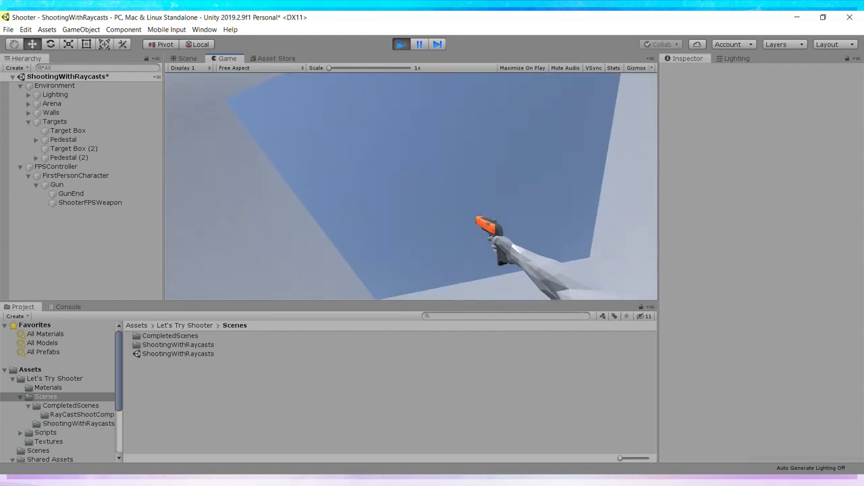
left_click(411, 187)
key("Escape")
left_click(401, 46)
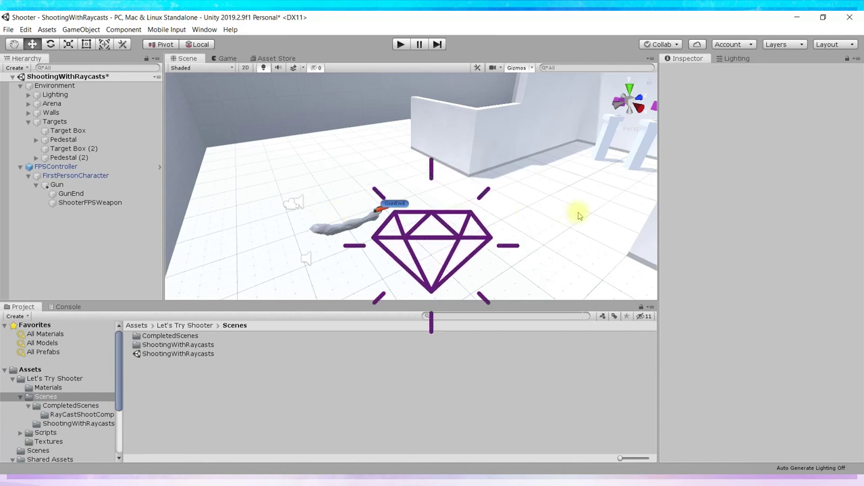
mouse_move(571, 212)
left_mouse_down("alt")
mouse_move(571, 235)
mouse_move(547, 198)
left_mouse_up("alt")
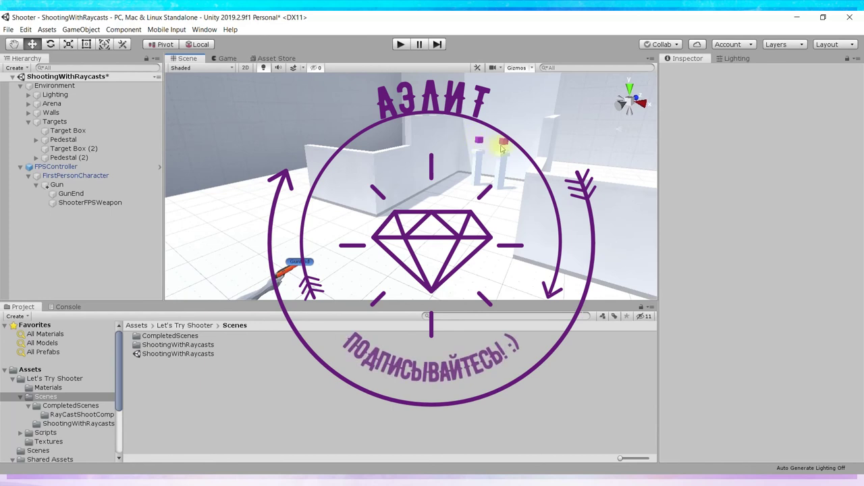